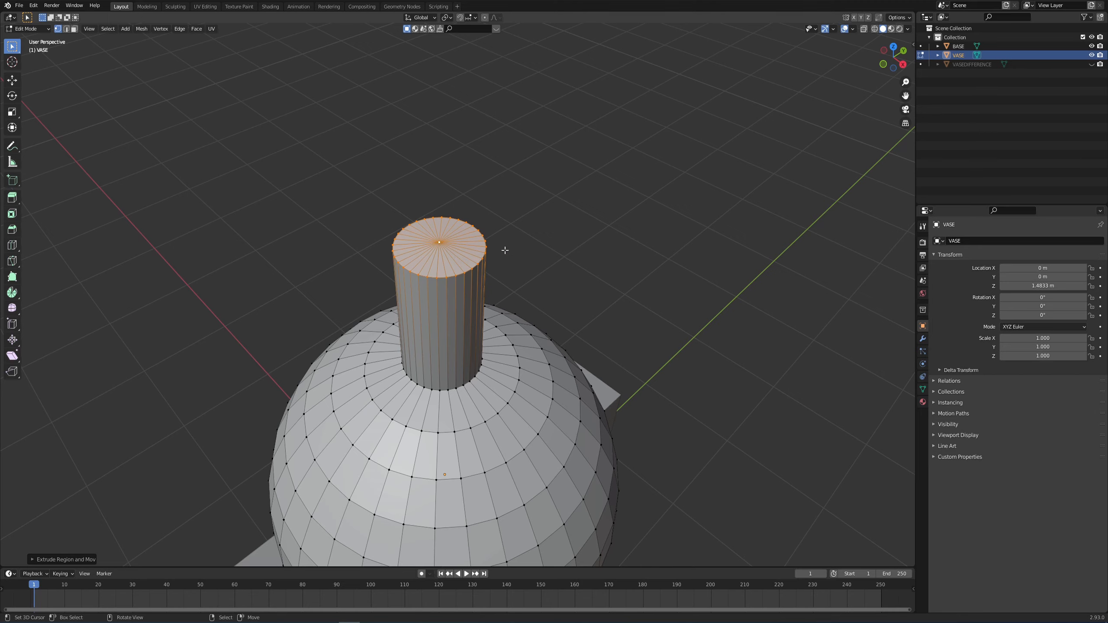
# - Delete the selected cap faces on top of the vase's neck and return to Object Mode
pyautogui.press('x')
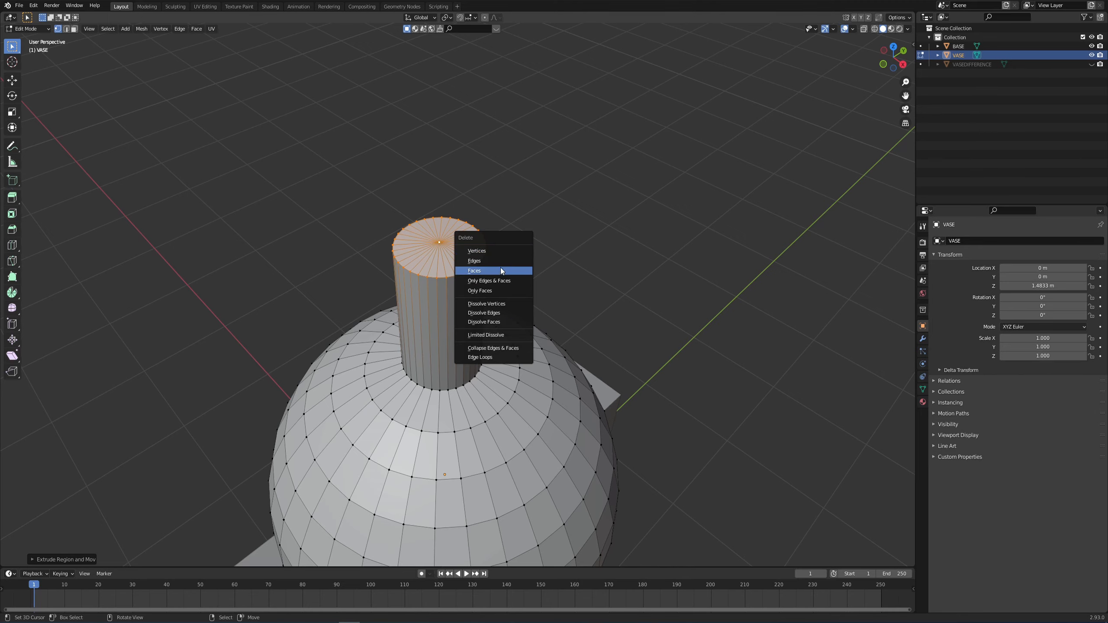
pyautogui.click(501, 271)
pyautogui.moveTo(508, 307); pyautogui.dragTo(581, 321, button='middle')
pyautogui.scroll(-3, 563, 284)
pyautogui.press('Tab')
# - Apply Shade Smooth to the vase
pyautogui.rightClick(591, 311)
pyautogui.click(591, 310)
pyautogui.rightClick(570, 312)
pyautogui.click(571, 313)
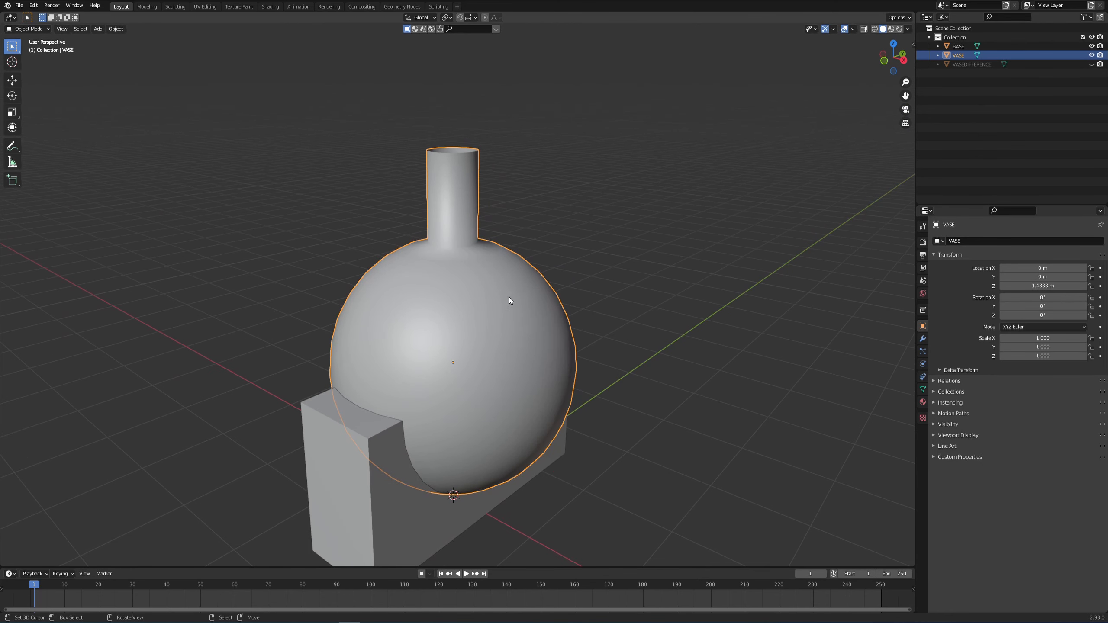
pyautogui.rightClick(549, 264)
pyautogui.click(549, 265)
# - Add Bevel, Subdivision Surface and Solidify modifiers to the vase, with Solidify first in the stack
pyautogui.click(923, 339)
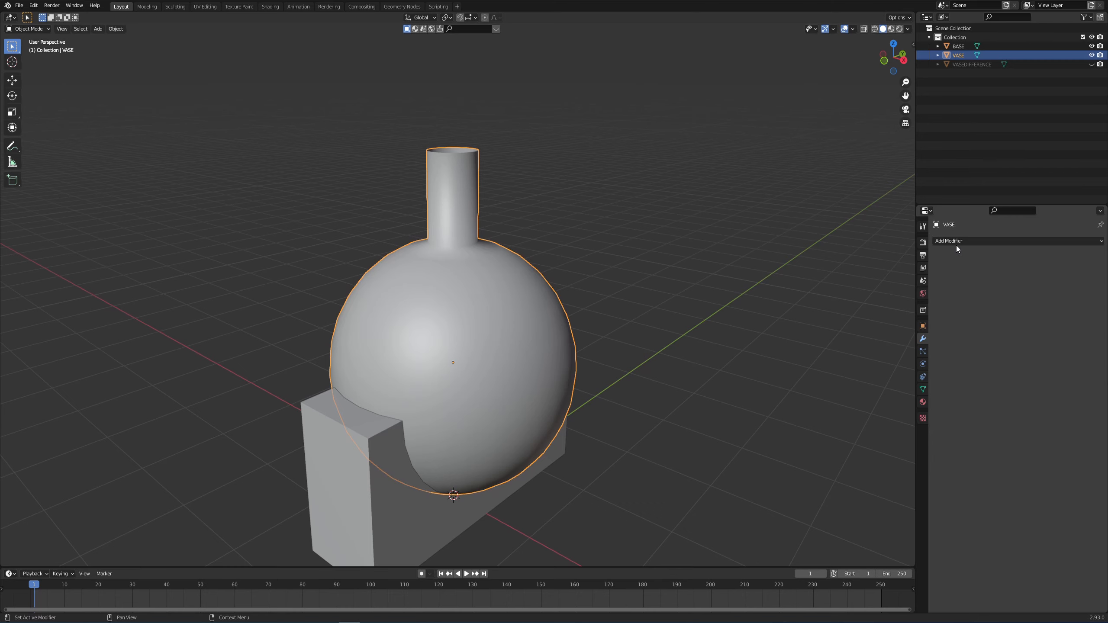
pyautogui.click(956, 242)
pyautogui.click(951, 275)
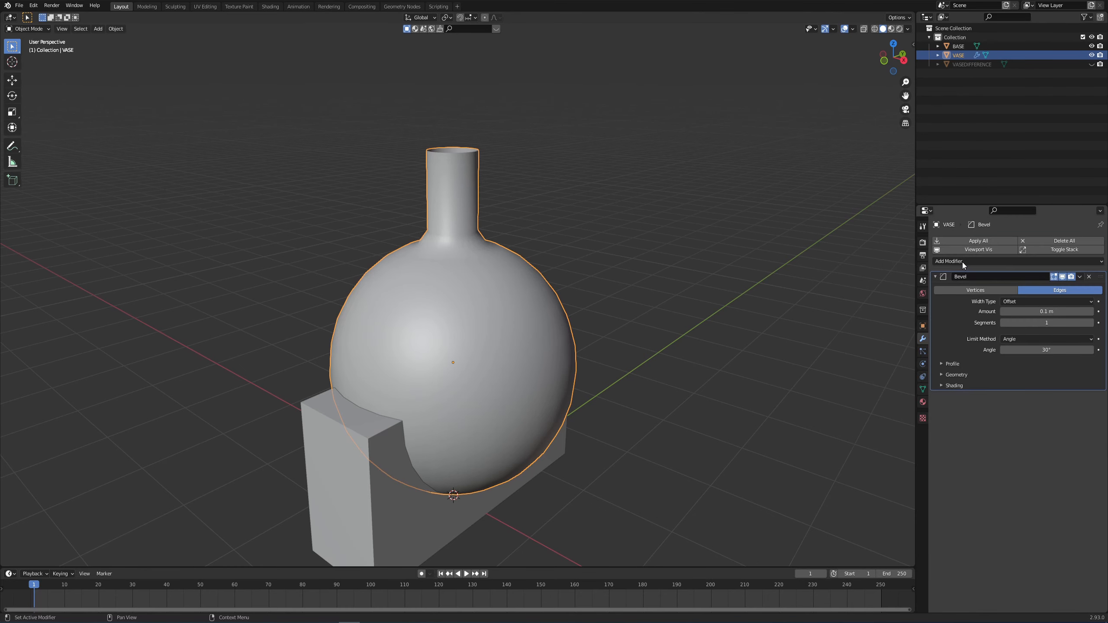
pyautogui.click(973, 260)
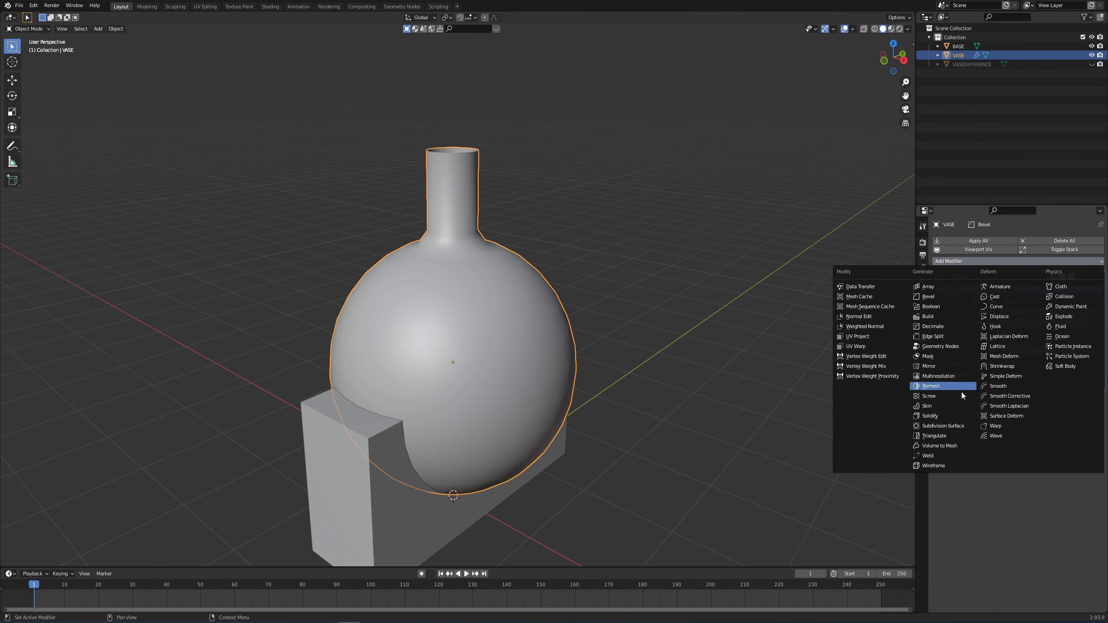
pyautogui.click(961, 426)
pyautogui.click(980, 260)
pyautogui.click(945, 416)
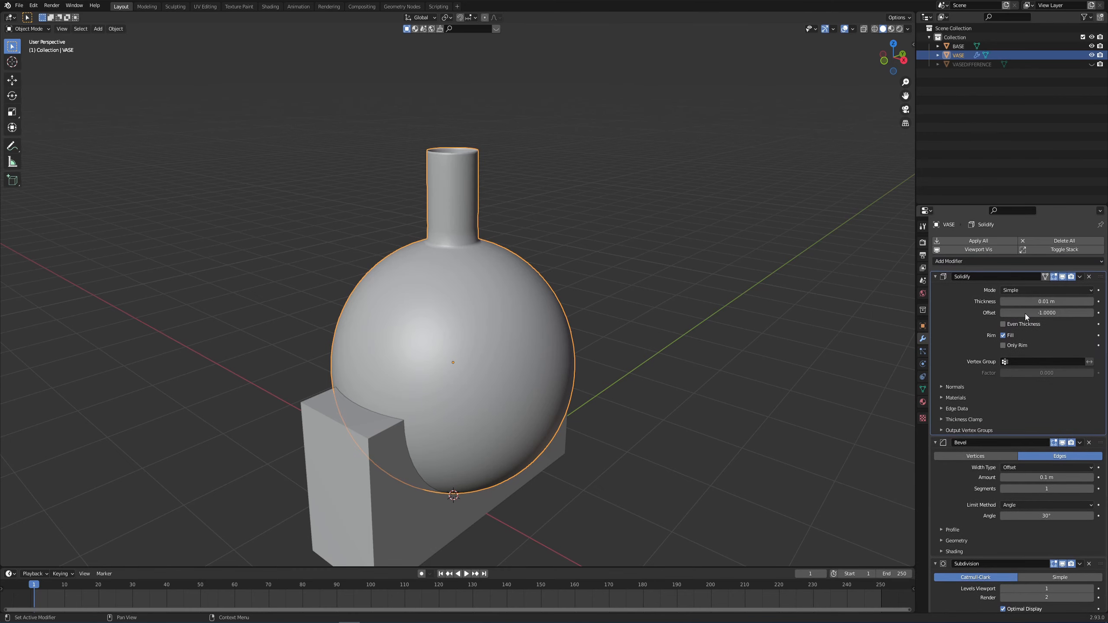
# - Set the vase's Solidify modifier to 0.05 m thickness, Complex mode and a Round boundary
pyautogui.moveTo(559, 280); pyautogui.dragTo(553, 310, button='middle')
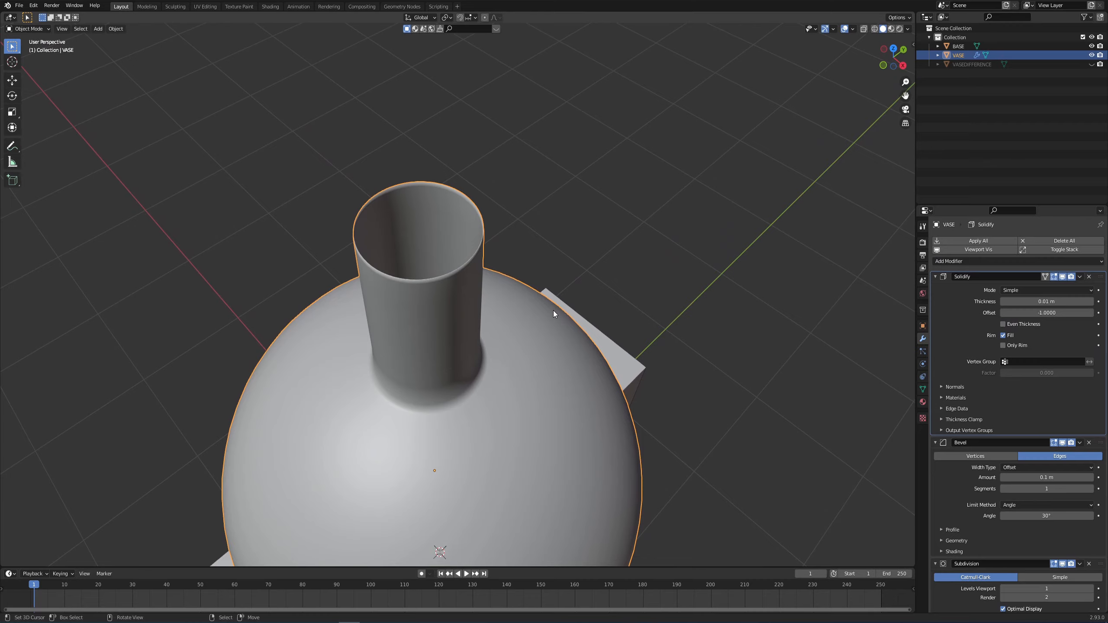
pyautogui.moveTo(1047, 301); pyautogui.dragTo(1064, 302)
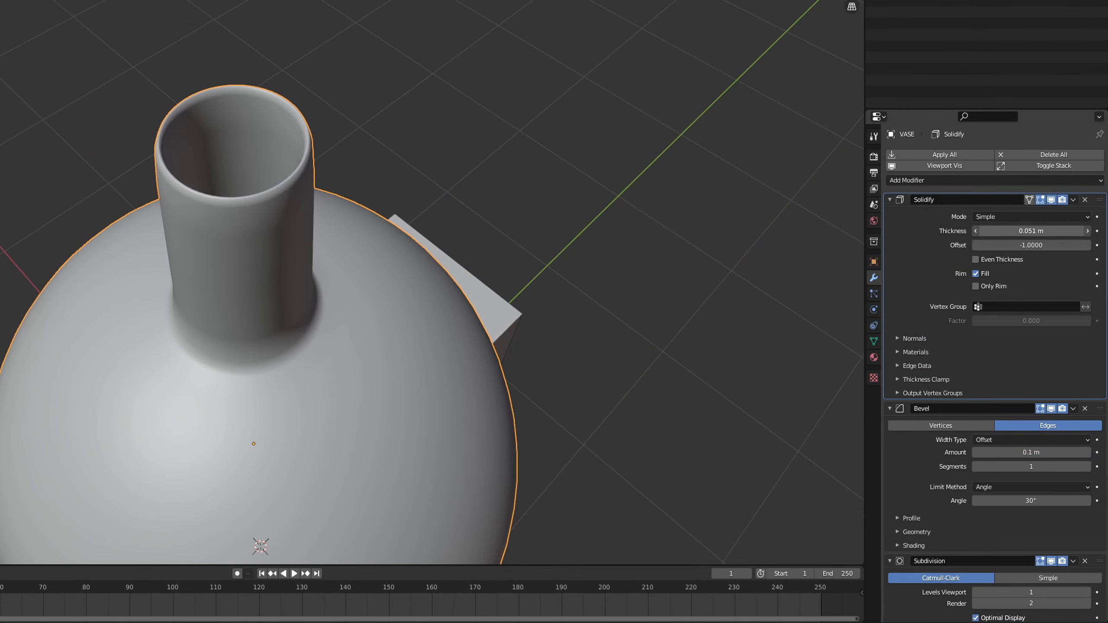
pyautogui.moveTo(1032, 231); pyautogui.dragTo(1030, 230)
pyautogui.click(987, 217)
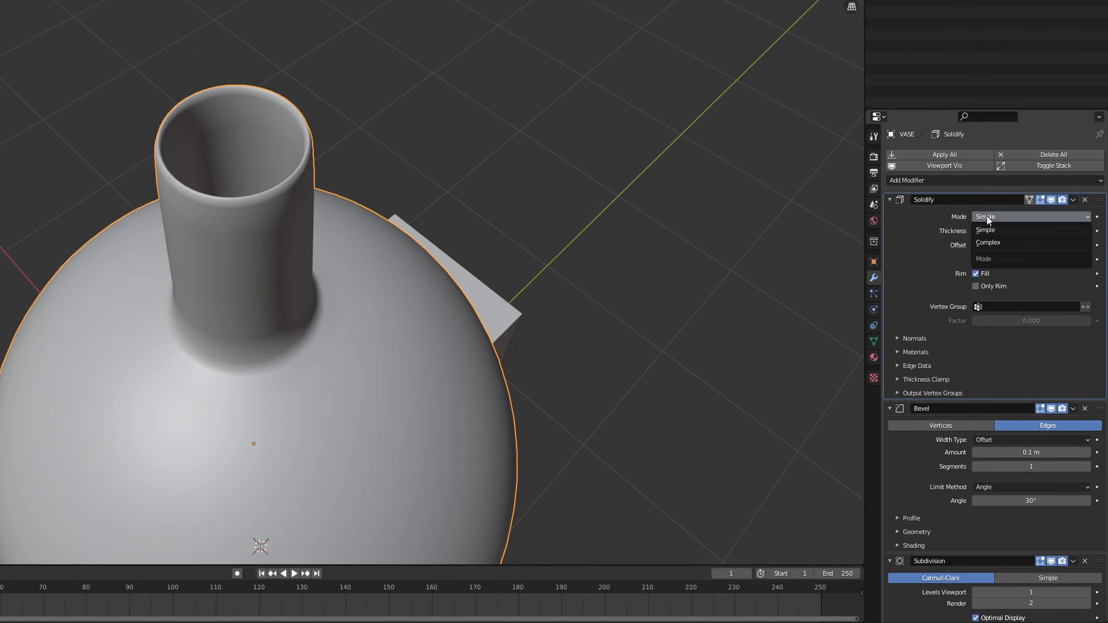
pyautogui.click(979, 218)
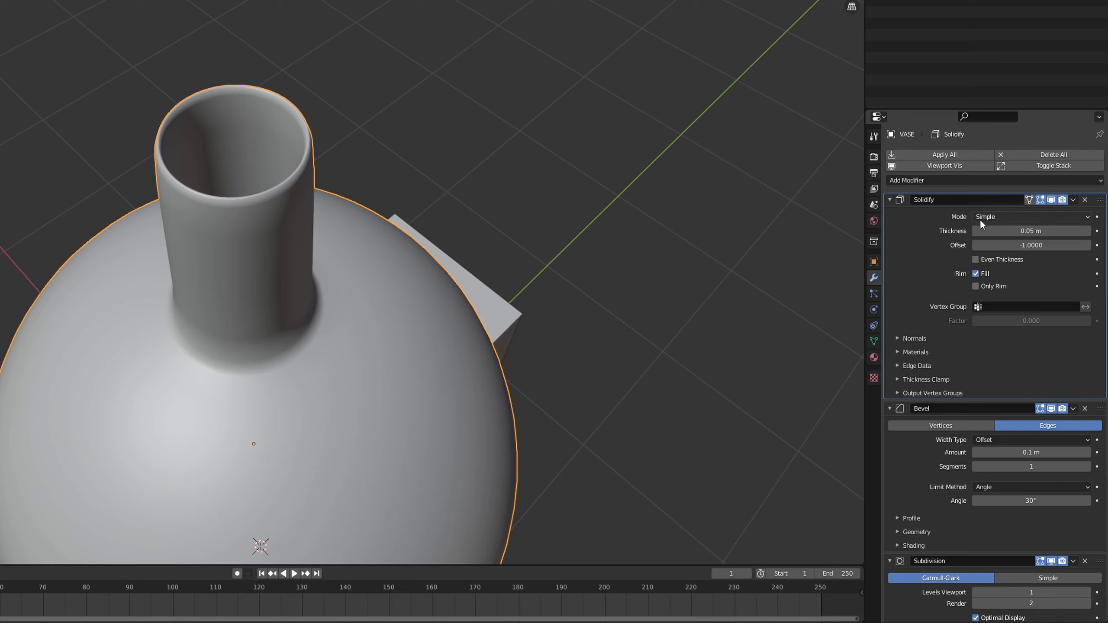
pyautogui.click(985, 217)
pyautogui.click(988, 243)
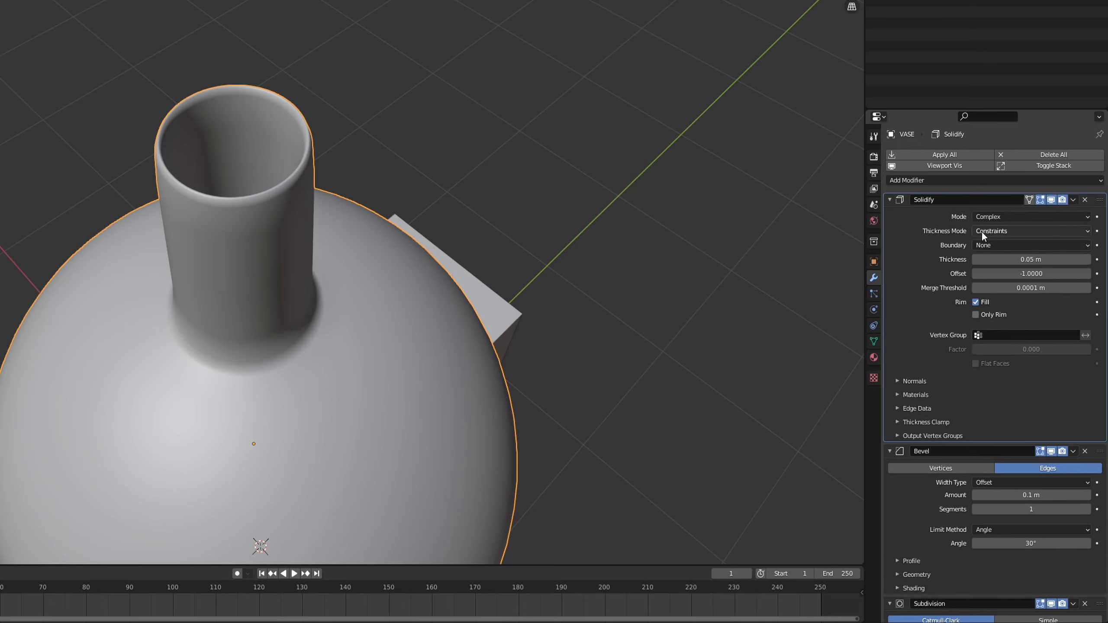
pyautogui.click(985, 245)
pyautogui.click(986, 270)
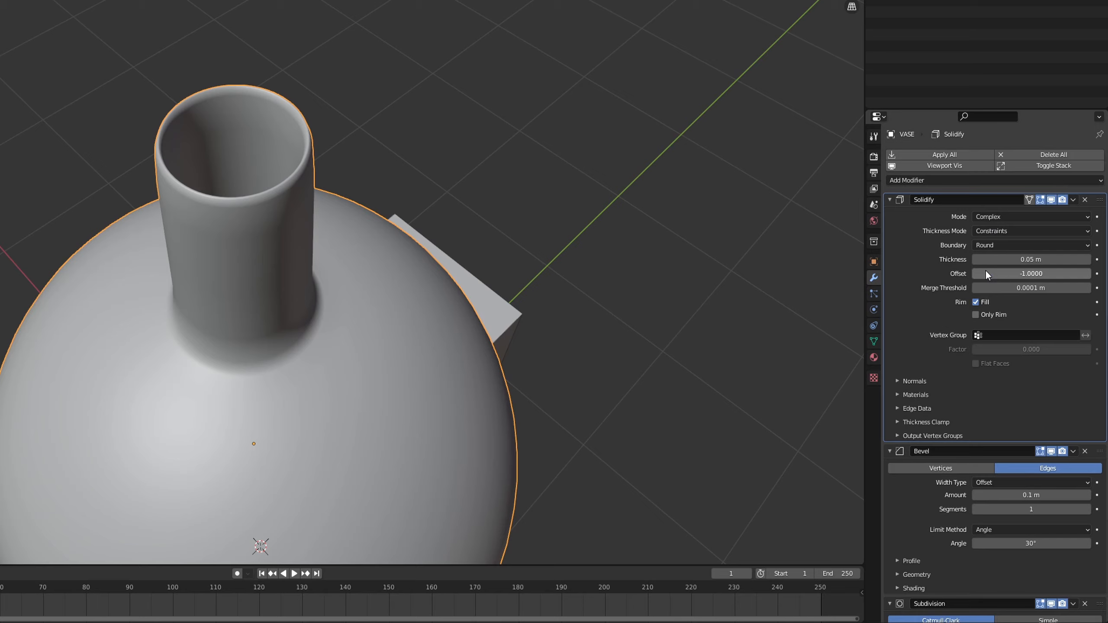
# - Reduce the vase's Bevel amount to 0.006 m and keep the Subdivision viewport level at 1
pyautogui.scroll(-3, 1012, 318)
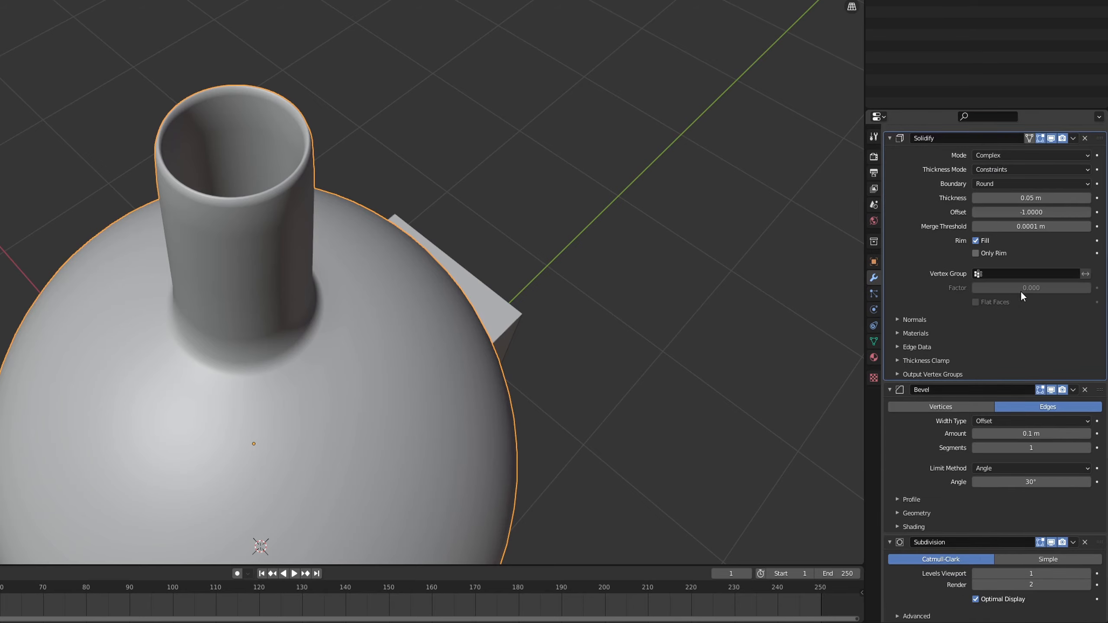
pyautogui.moveTo(1065, 435); pyautogui.dragTo(1044, 434)
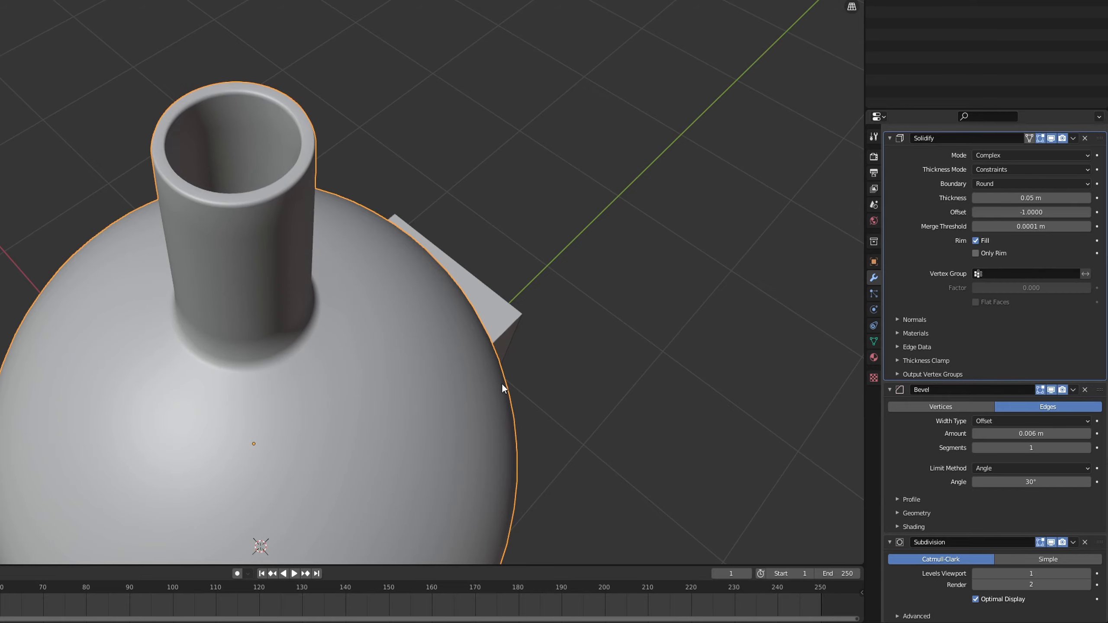
pyautogui.scroll(-4, 497, 382)
pyautogui.moveTo(496, 383); pyautogui.dragTo(506, 341, button='middle')
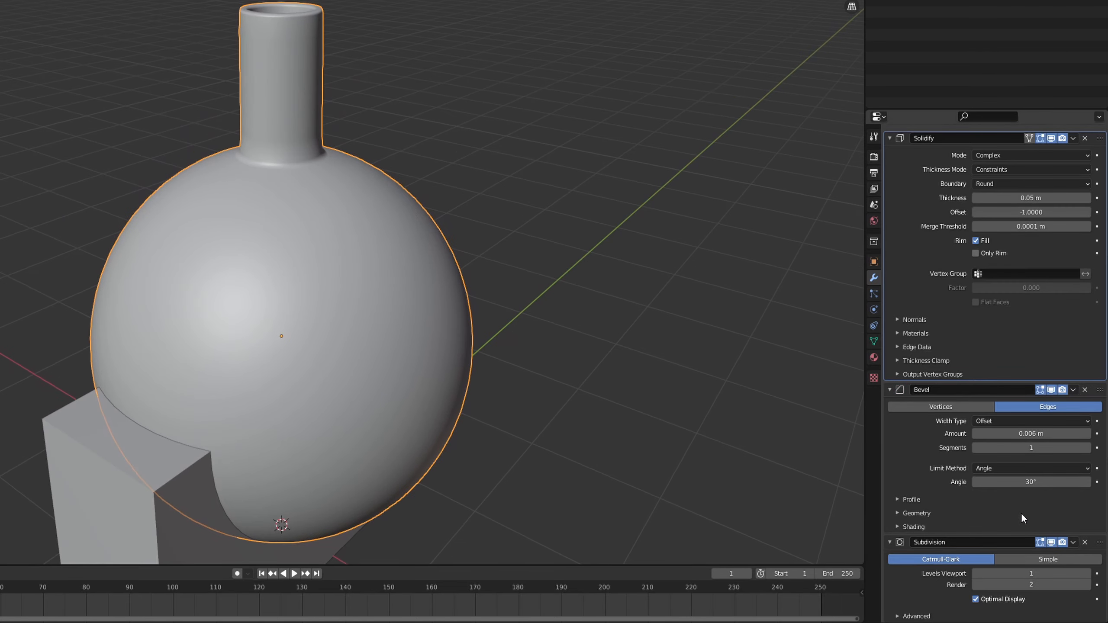
pyautogui.click(975, 573)
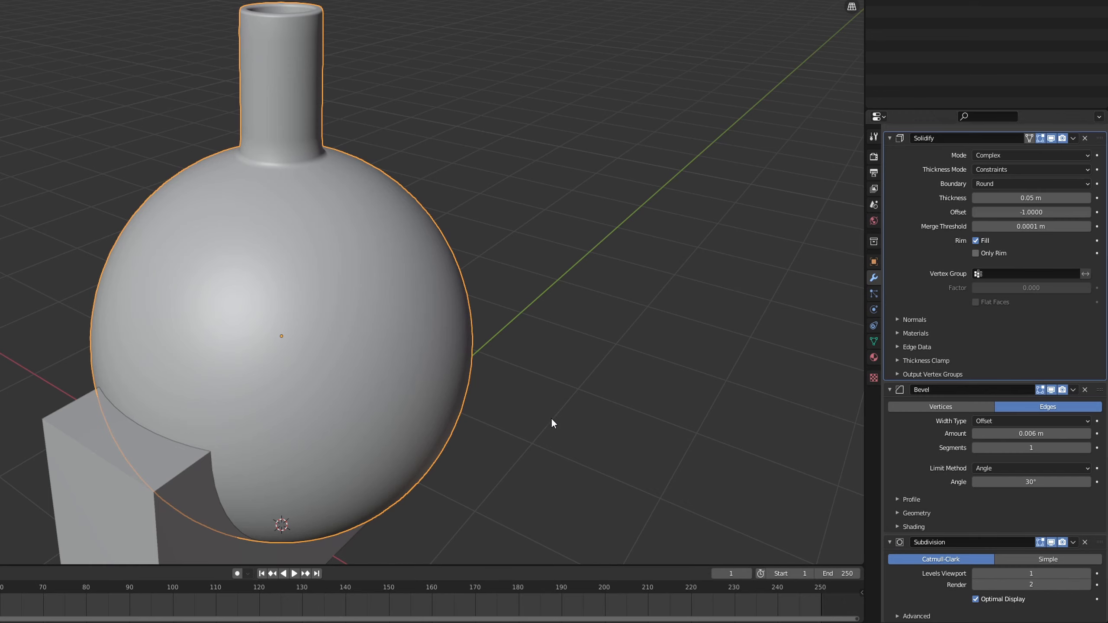
# - Thin the vase's wall by setting the Solidify thickness to 0.039 m
pyautogui.moveTo(598, 222); pyautogui.dragTo(522, 240, button='middle')
pyautogui.scroll(3, 1038, 270)
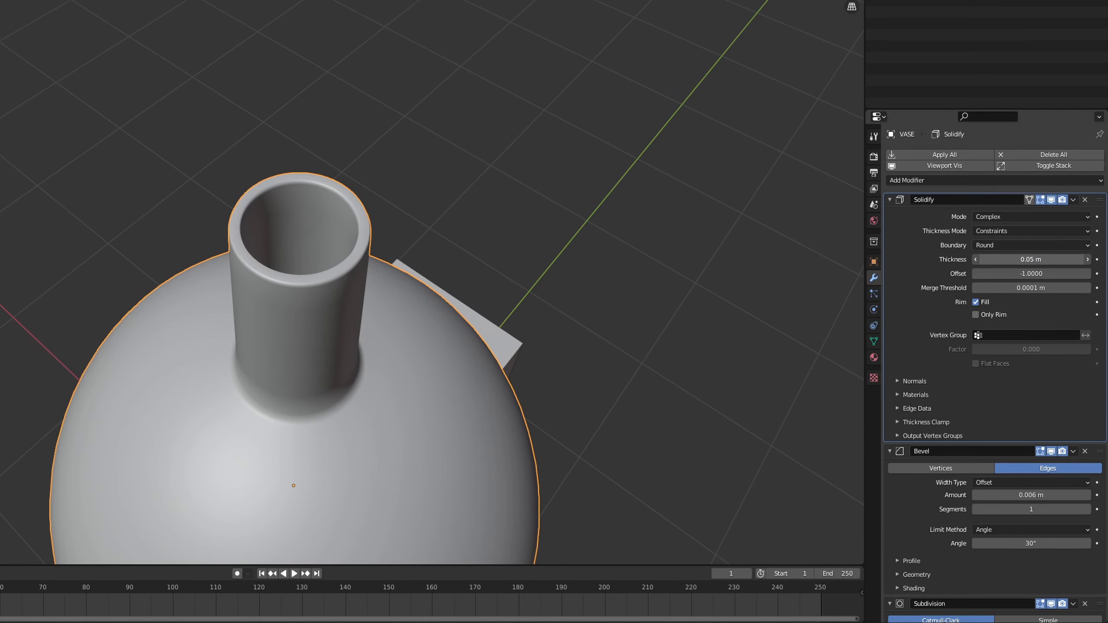
pyautogui.moveTo(1041, 260); pyautogui.dragTo(1023, 259)
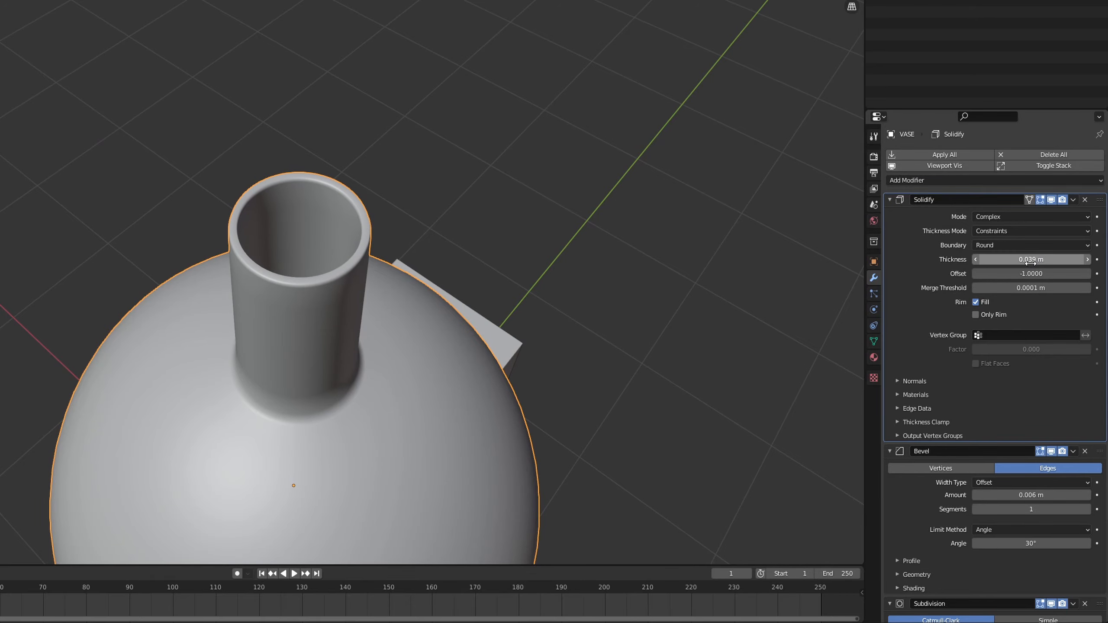
pyautogui.moveTo(606, 322); pyautogui.dragTo(547, 272, button='middle')
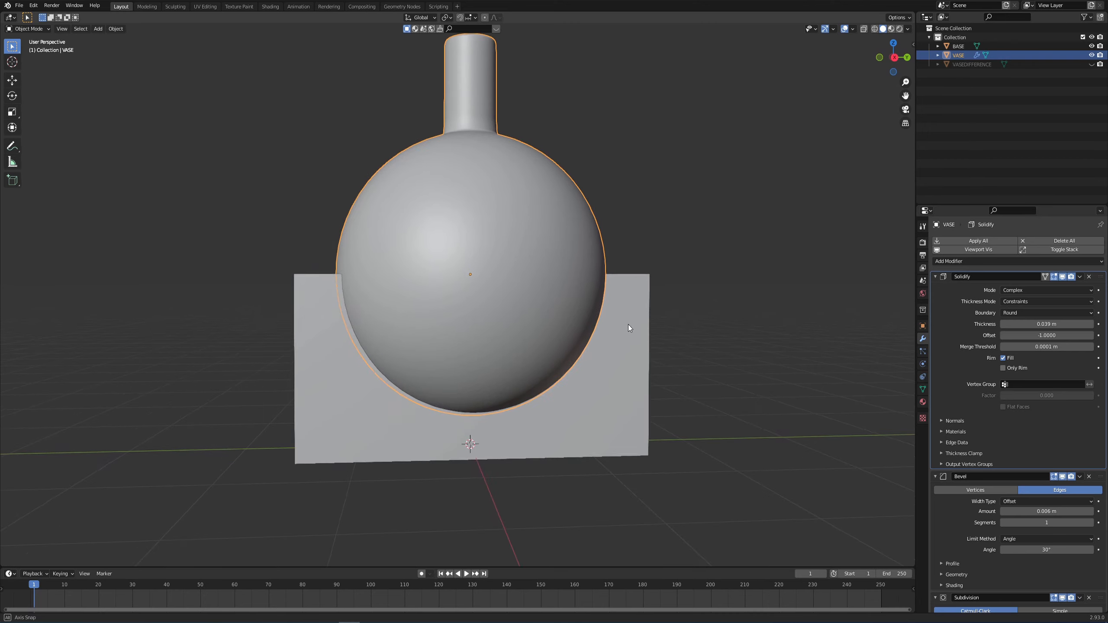
# - Add a Bevel modifier and a Subdivision Surface modifier with viewport level 2 to the base block
pyautogui.moveTo(628, 328); pyautogui.dragTo(645, 407, button='middle')
pyautogui.click(645, 407)
pyautogui.keyDown('shift'); pyautogui.moveTo(414, 417); pyautogui.dragTo(433, 362, button='middle'); pyautogui.keyUp('shift')
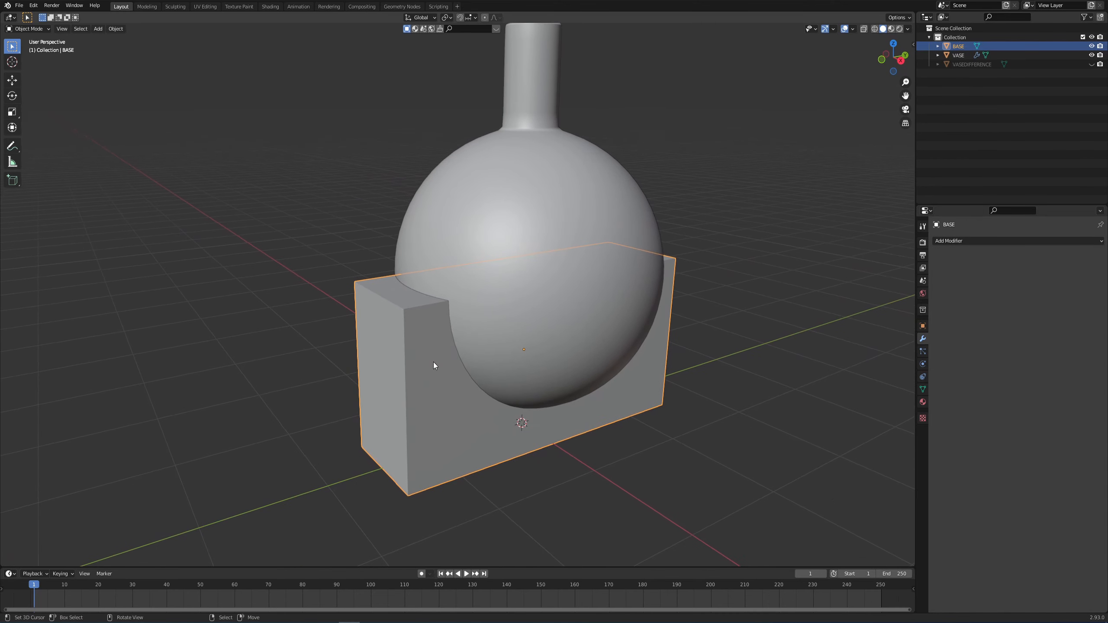
pyautogui.click(955, 241)
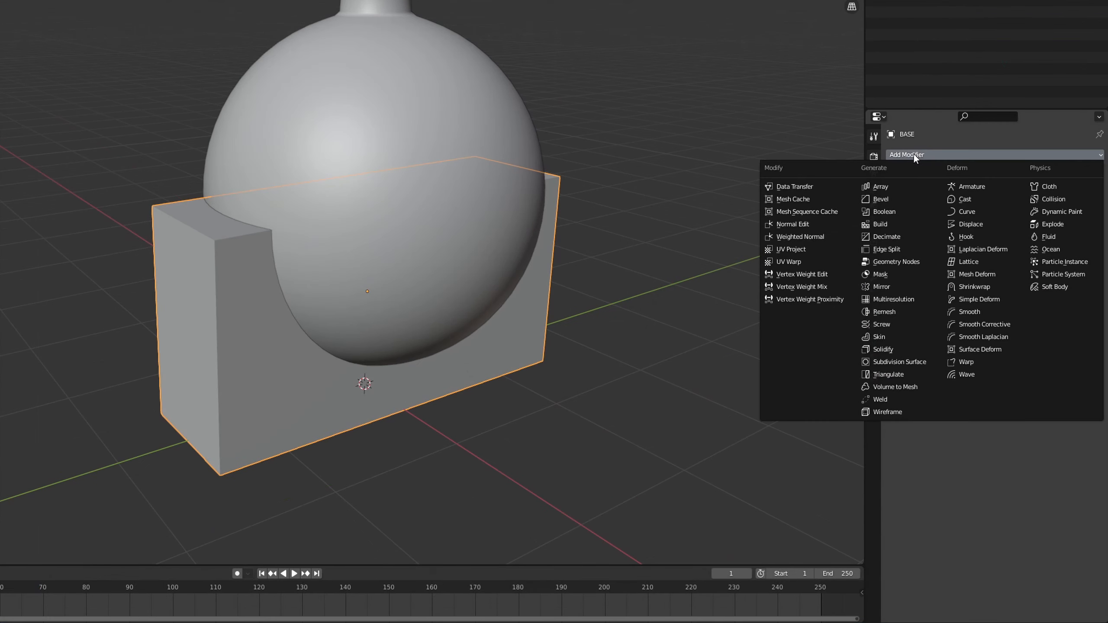
pyautogui.click(897, 201)
pyautogui.click(934, 183)
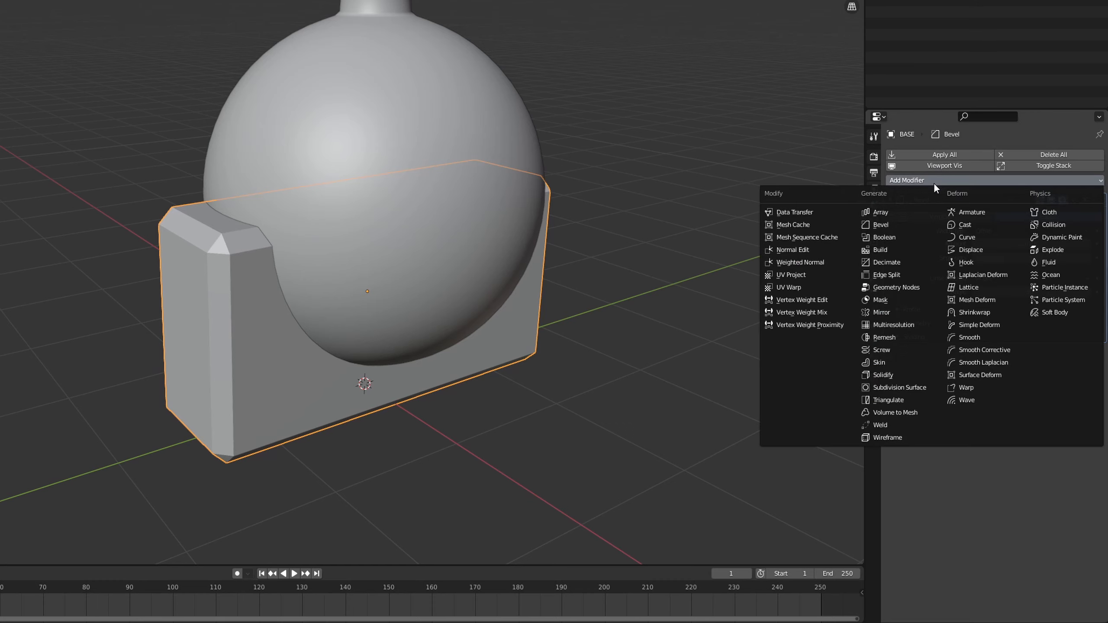
pyautogui.click(899, 388)
pyautogui.moveTo(1076, 386); pyautogui.dragTo(1095, 387)
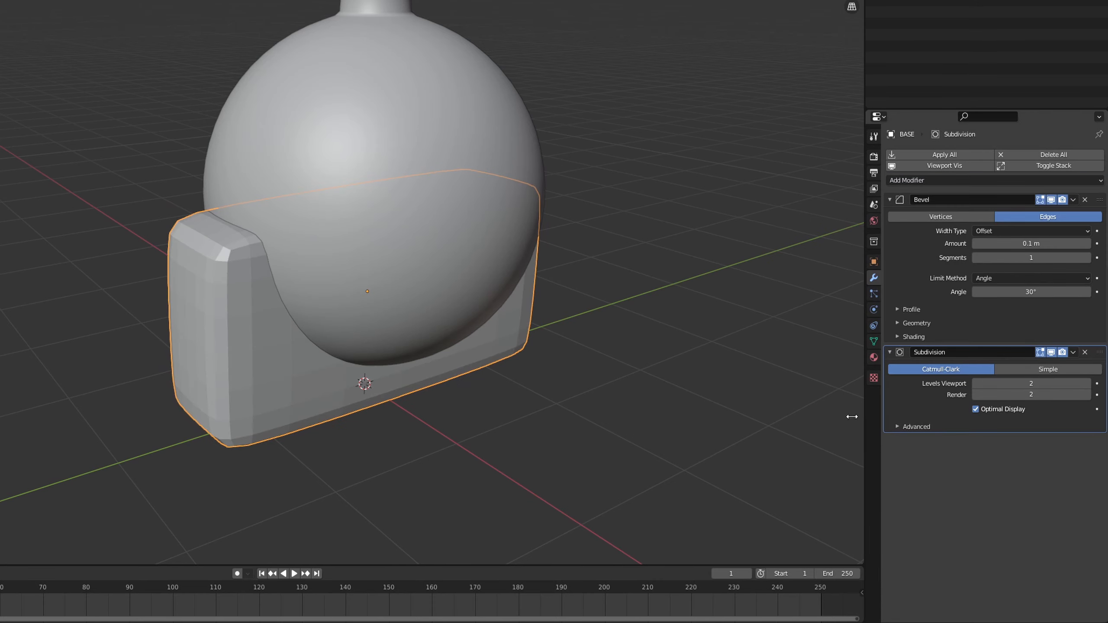
# - Shade the base smooth and set its Bevel to an amount of 0.03 m with 2 segments
pyautogui.rightClick(369, 322)
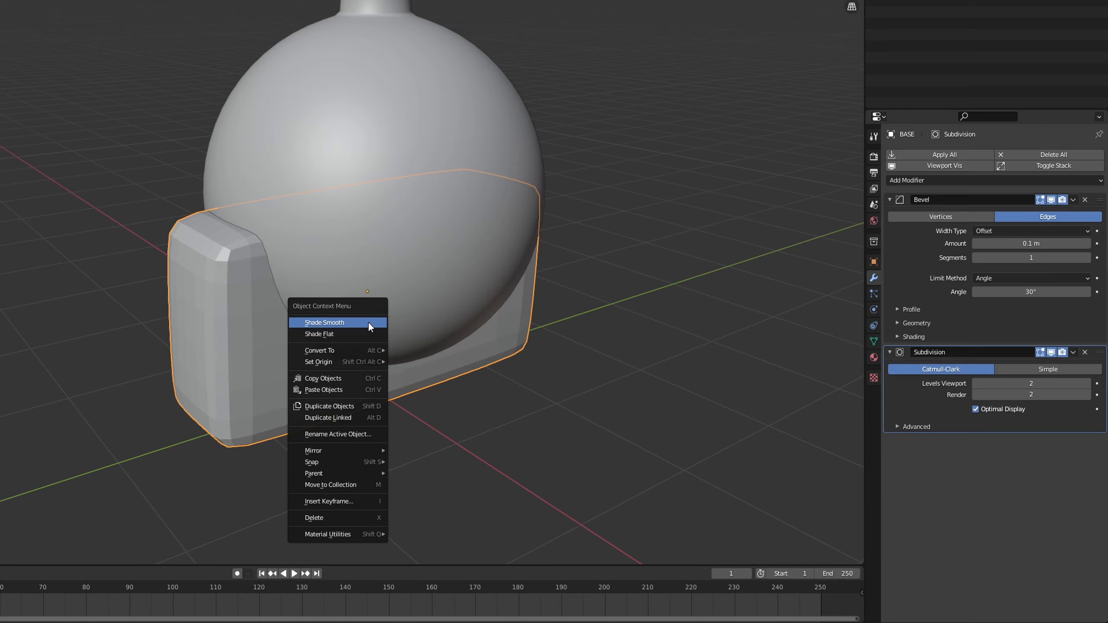
pyautogui.click(369, 322)
pyautogui.moveTo(1055, 258); pyautogui.dragTo(1000, 244)
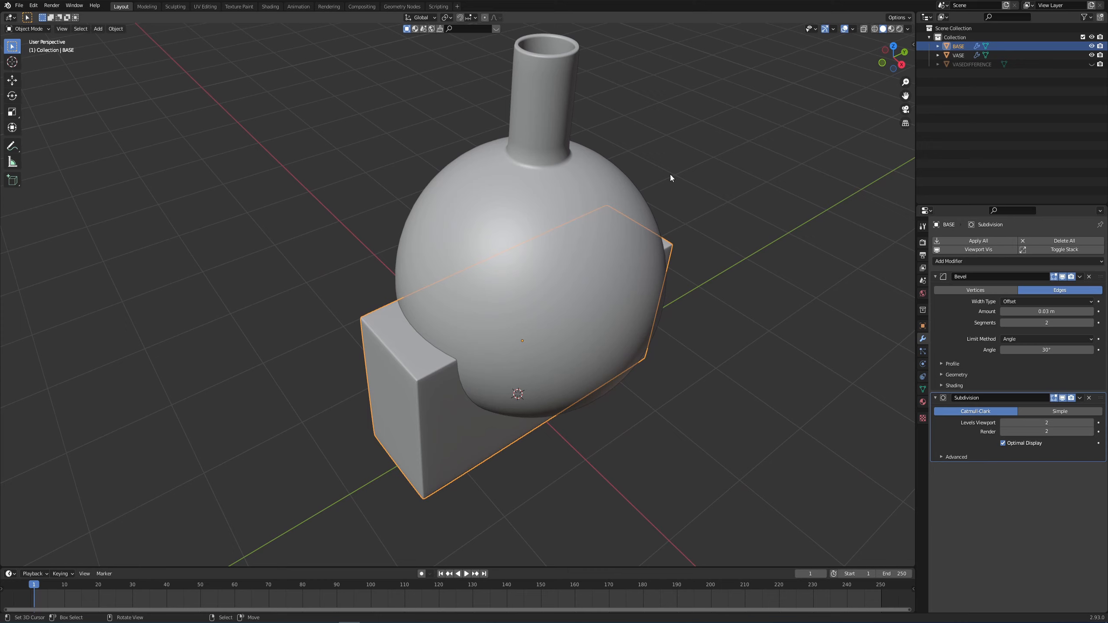
# - Inspect the vase and base from several angles, briefly using wireframe display
pyautogui.moveTo(670, 178); pyautogui.dragTo(719, 431, button='middle')
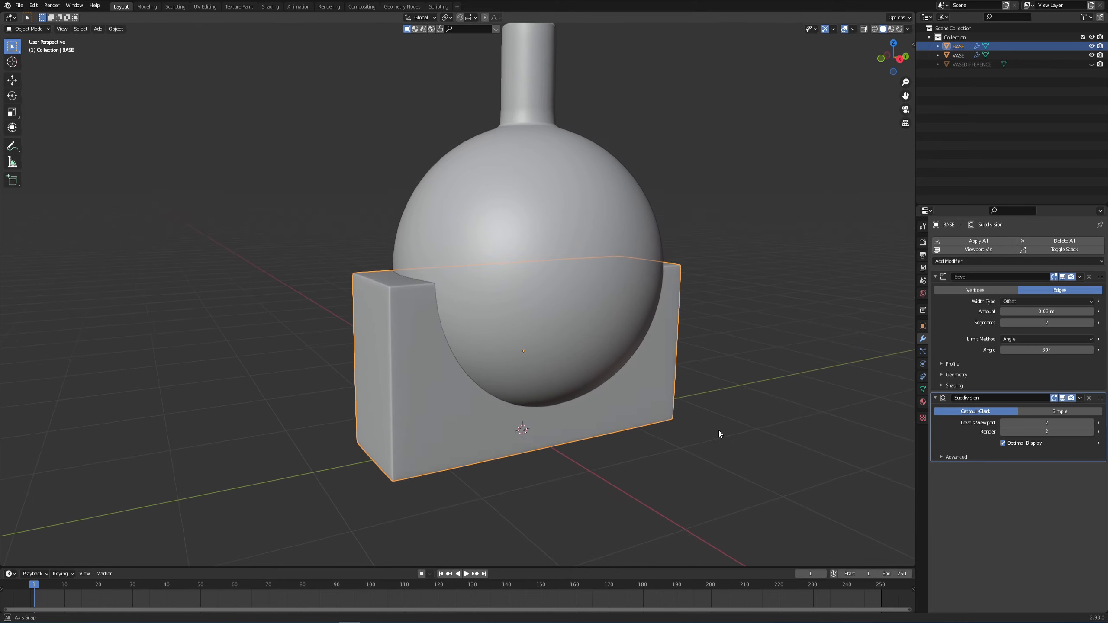
pyautogui.moveTo(753, 374); pyautogui.dragTo(701, 330, button='middle')
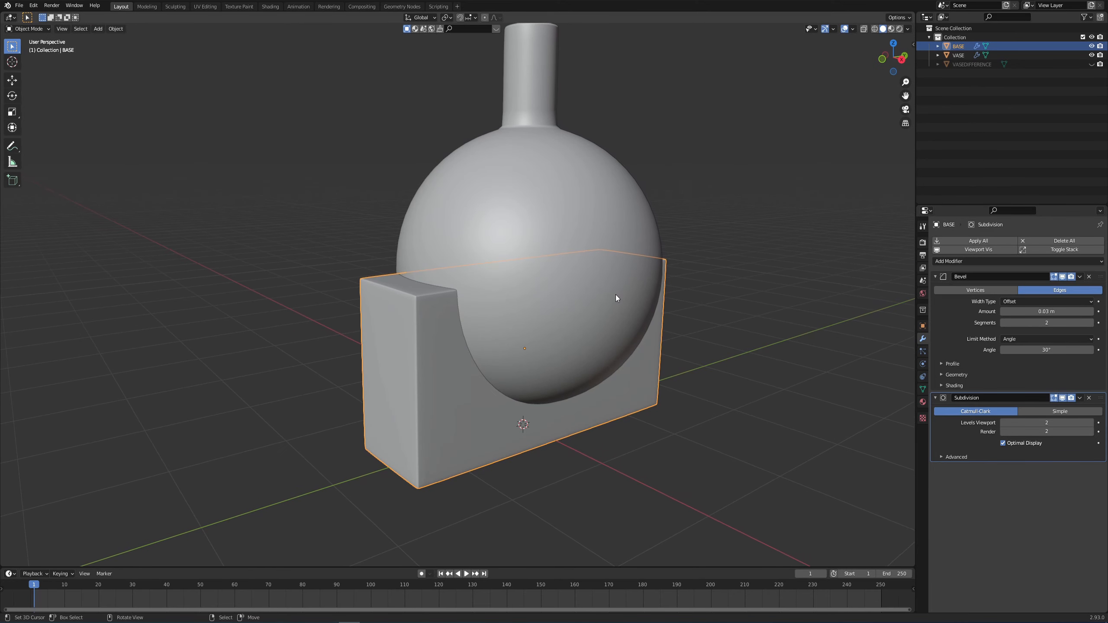
pyautogui.hotkey('shift', 'z')
pyautogui.moveTo(549, 251); pyautogui.dragTo(551, 331, button='middle')
pyautogui.hotkey('shift', 'z')
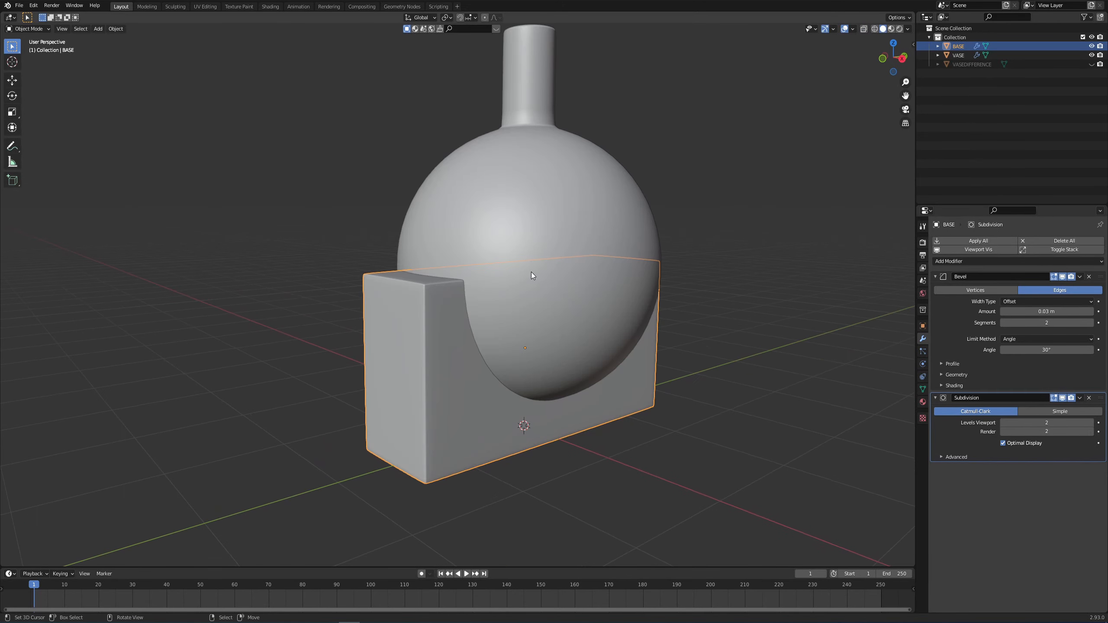
# - Add a Boolean modifier to the base in Difference mode with VASEDIFFERENCE as its object
pyautogui.click(549, 202)
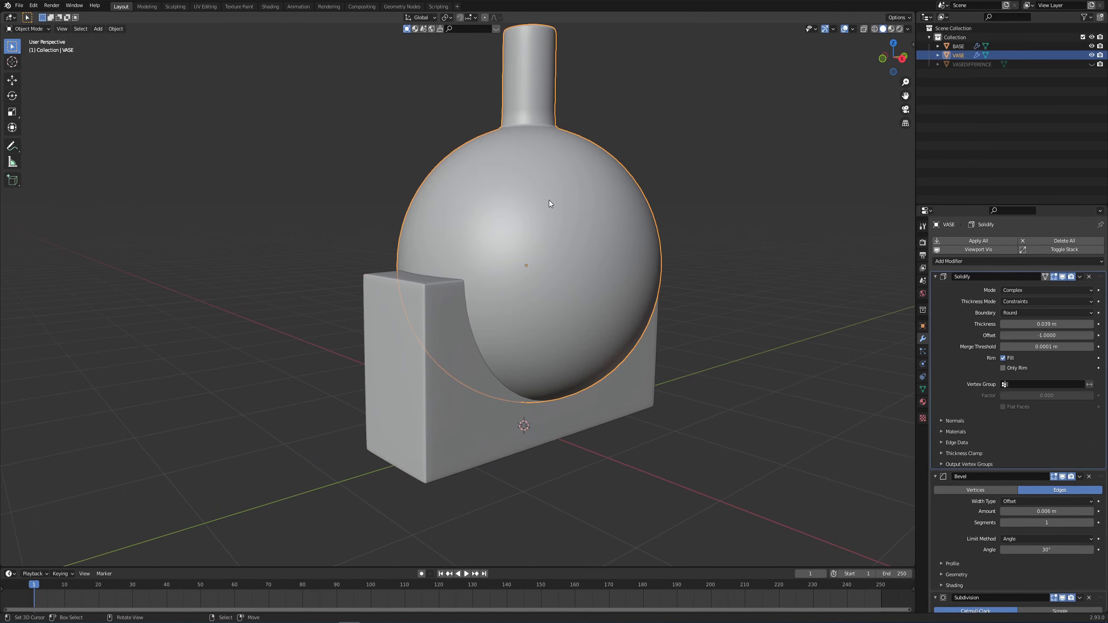
pyautogui.click(448, 414)
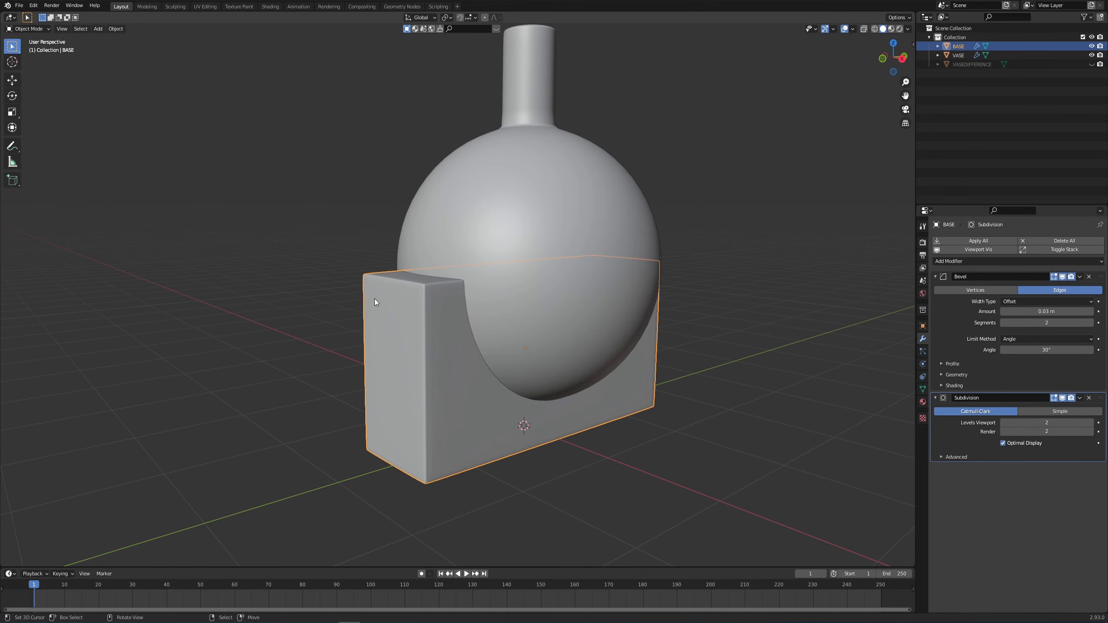
pyautogui.click(977, 261)
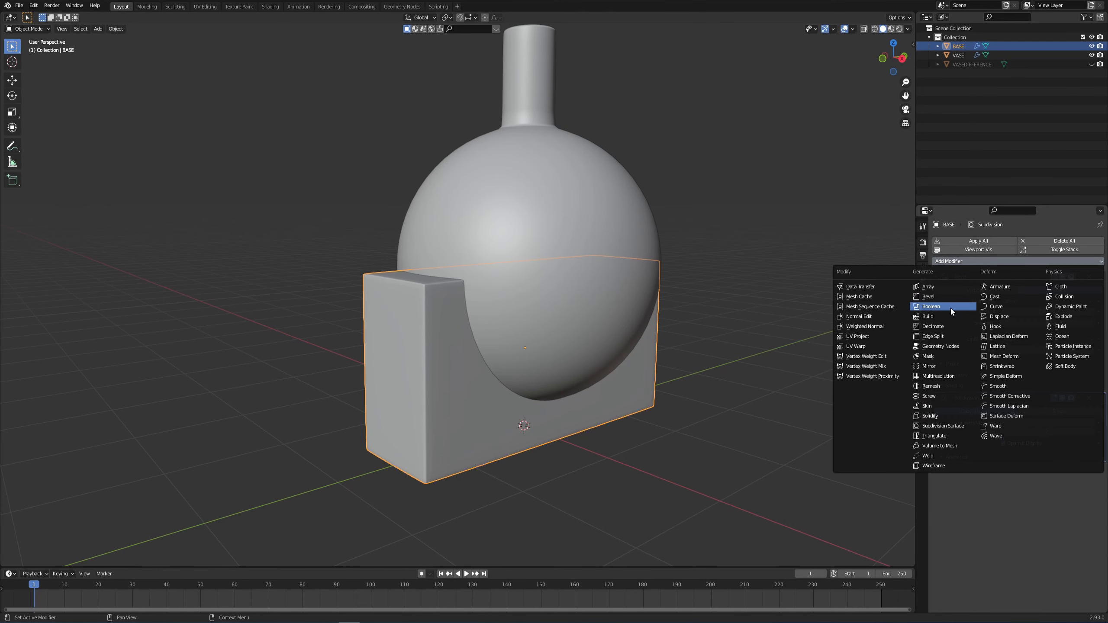
pyautogui.click(952, 308)
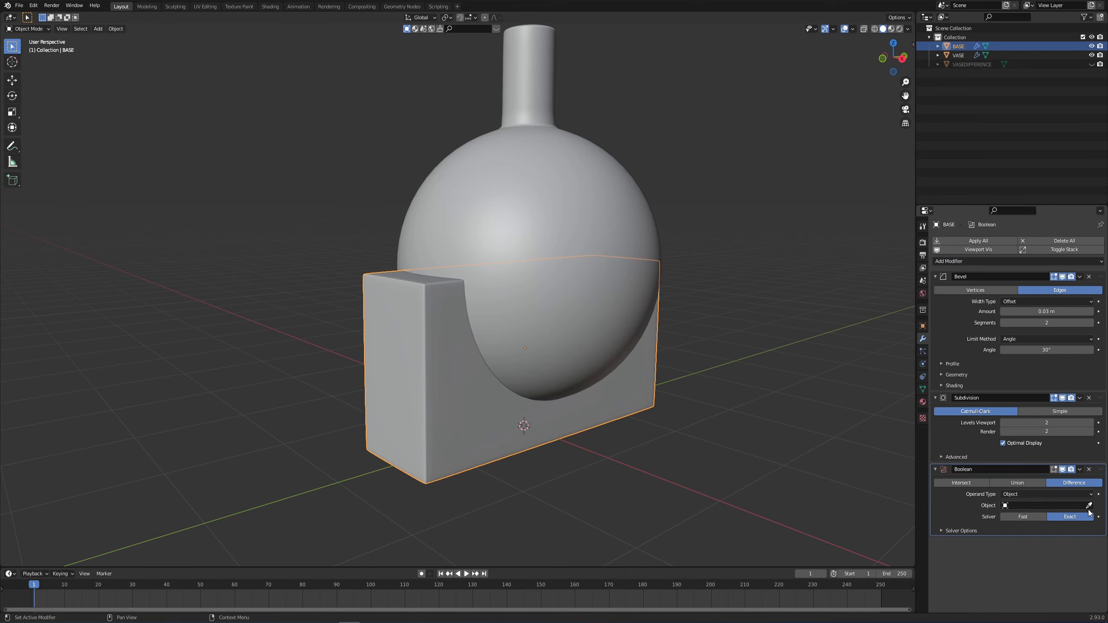
pyautogui.click(1052, 506)
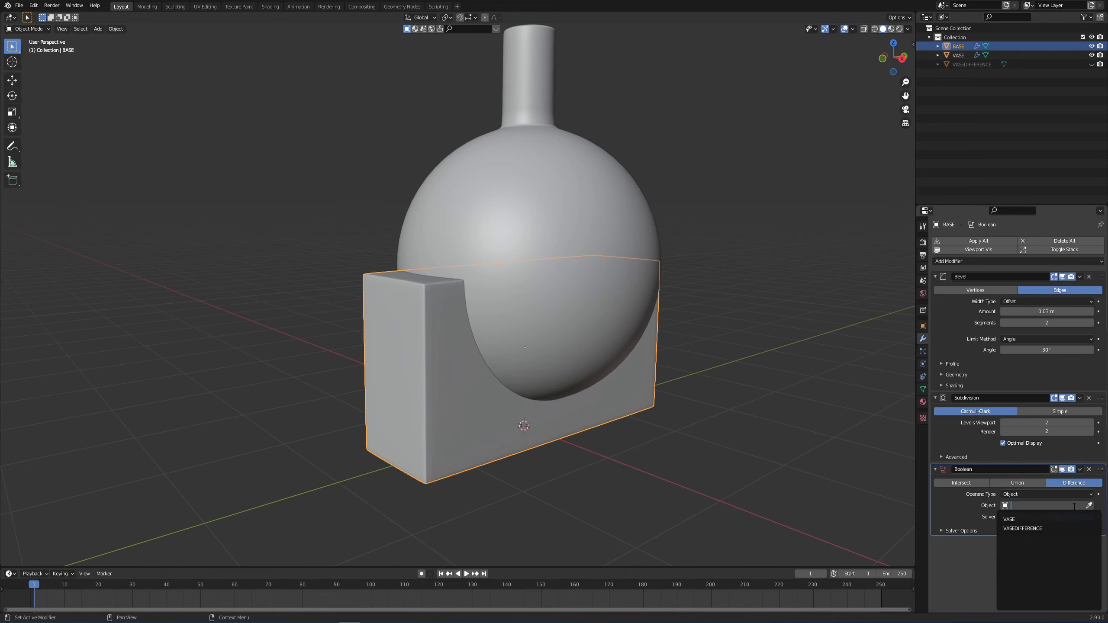
pyautogui.click(1033, 528)
# - Hide the VASE object in the viewport and examine the cutout in the base
pyautogui.moveTo(437, 384); pyautogui.dragTo(585, 372, button='middle')
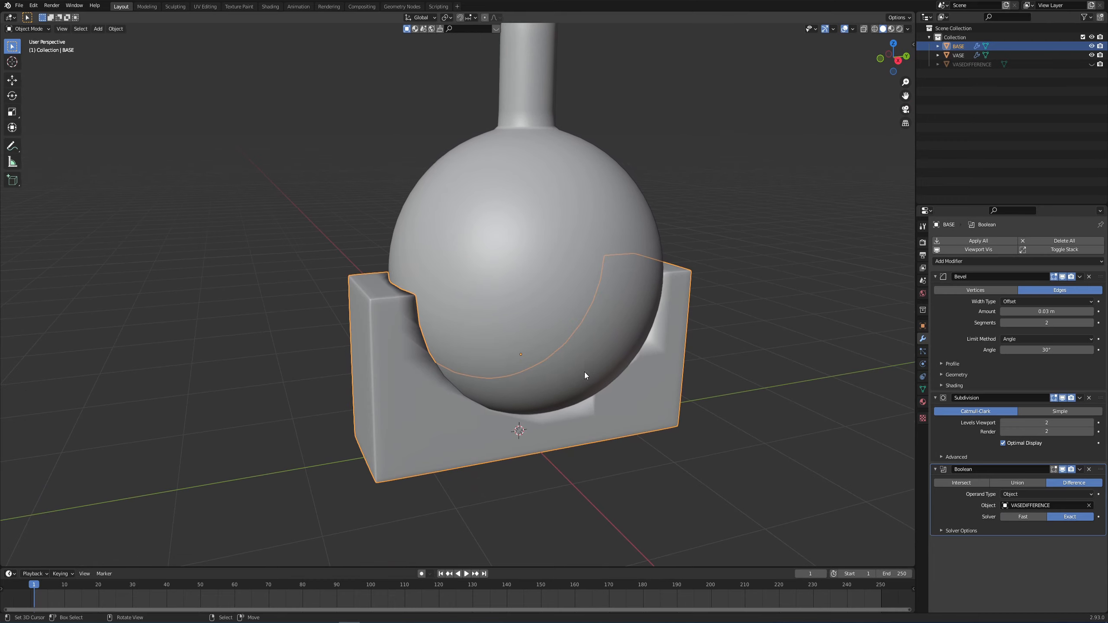
pyautogui.click(1092, 55)
pyautogui.moveTo(480, 384); pyautogui.dragTo(610, 368, button='middle')
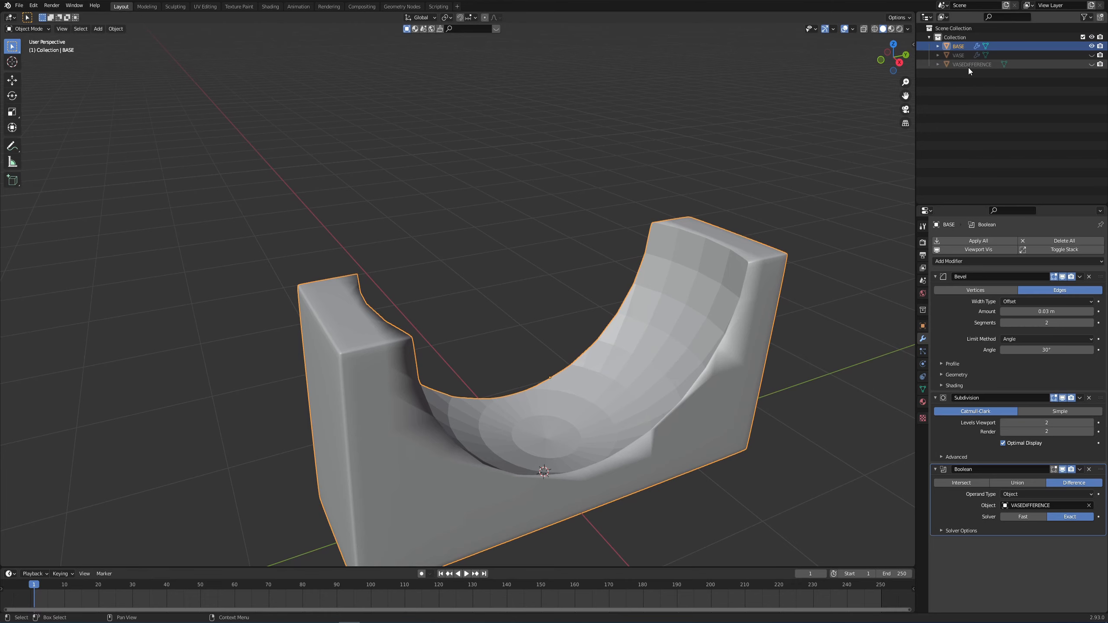
# - Try a higher viewport level on the base's Subdivision modifier and set it back to 2
pyautogui.moveTo(684, 334); pyautogui.dragTo(704, 372, button='middle')
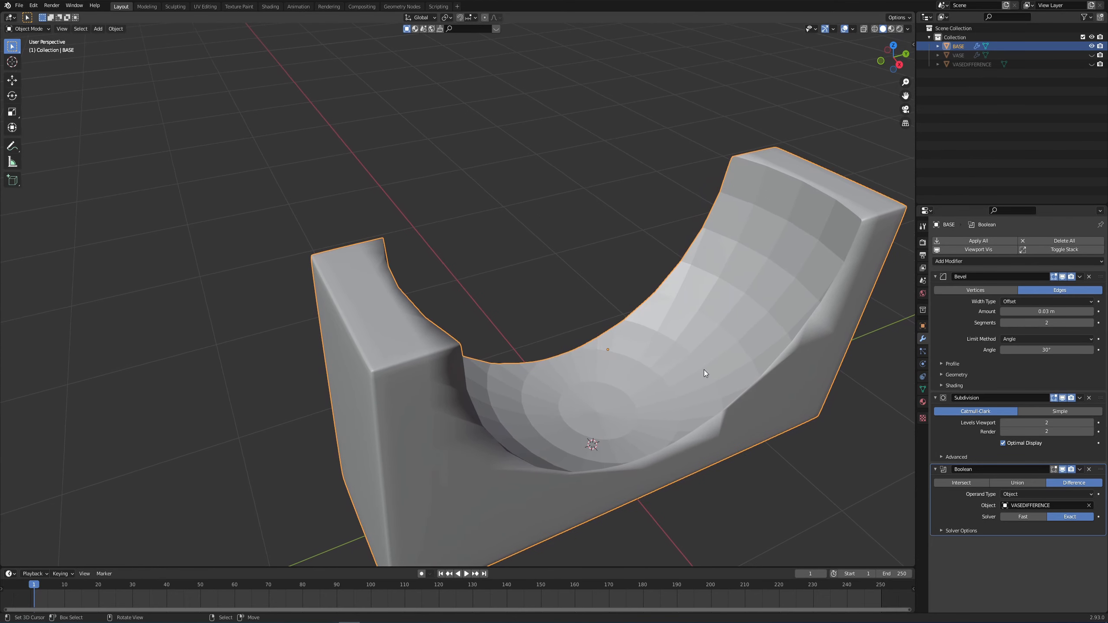
pyautogui.click(1091, 423)
pyautogui.click(1003, 423)
pyautogui.scroll(-3, 614, 361)
# - Enable Auto Smooth for the base mesh's normals and inspect the cutout's shading from several angles
pyautogui.click(923, 389)
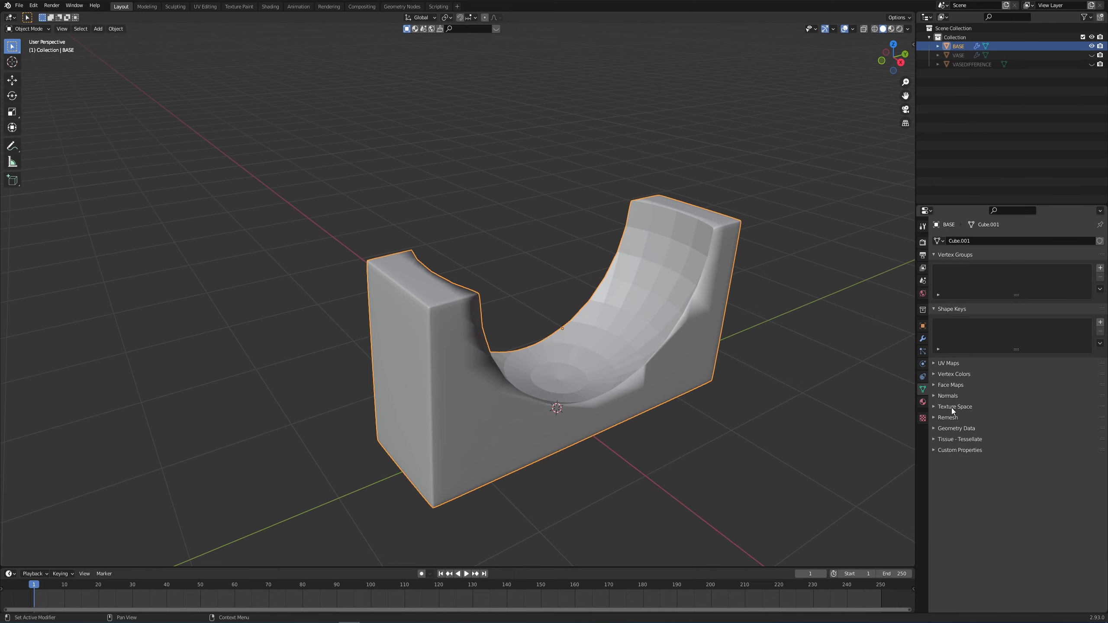
pyautogui.click(949, 396)
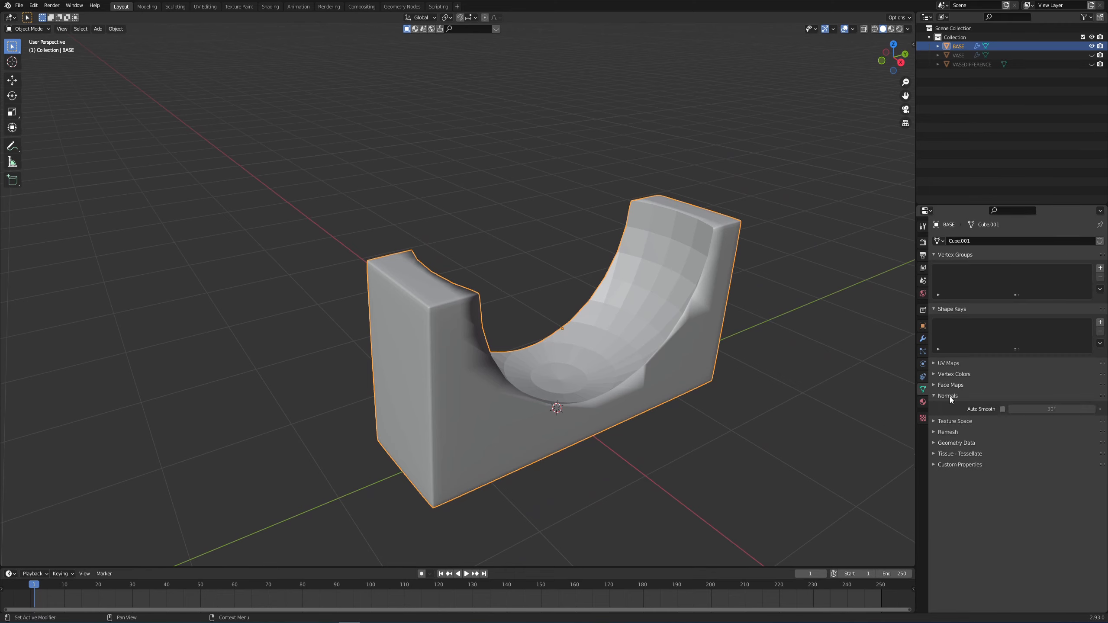
pyautogui.click(1003, 409)
pyautogui.moveTo(668, 381)
pyautogui.mouseDown(button='middle')
pyautogui.moveTo(587, 391)
pyautogui.moveTo(677, 379)
pyautogui.mouseUp(button='middle')
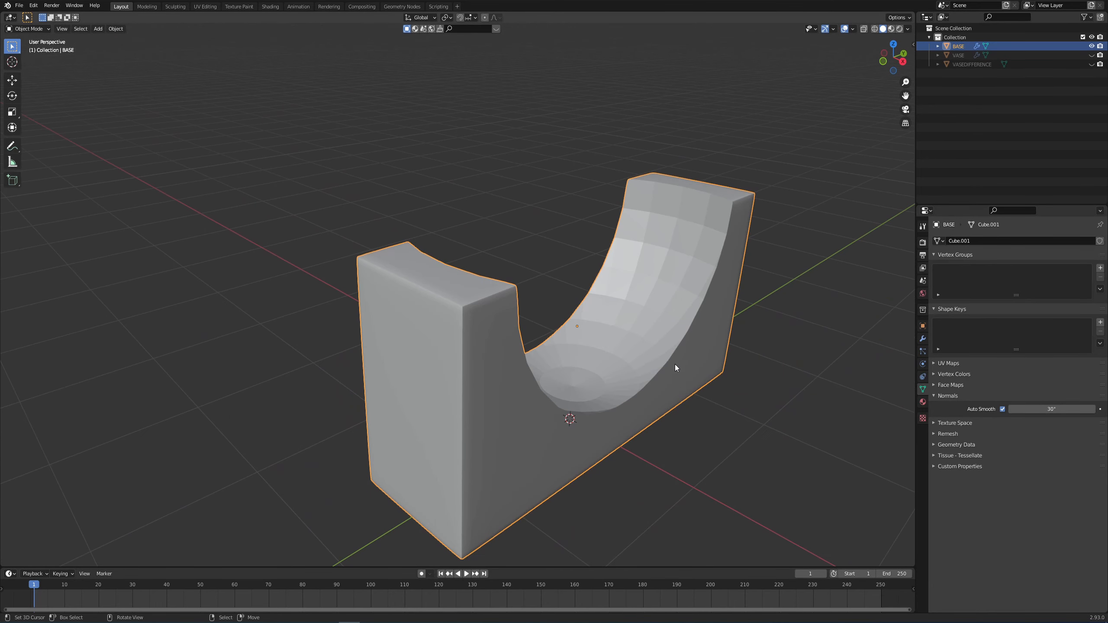
pyautogui.click(923, 337)
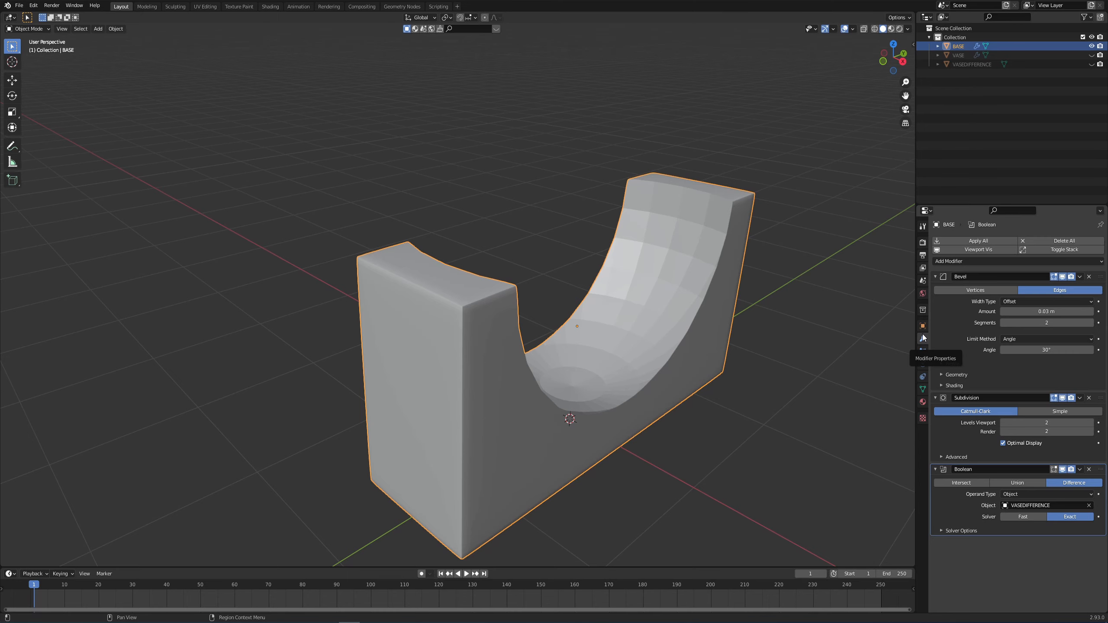
pyautogui.moveTo(662, 202); pyautogui.dragTo(608, 236, button='middle')
pyautogui.moveTo(368, 331); pyautogui.dragTo(423, 317, button='middle')
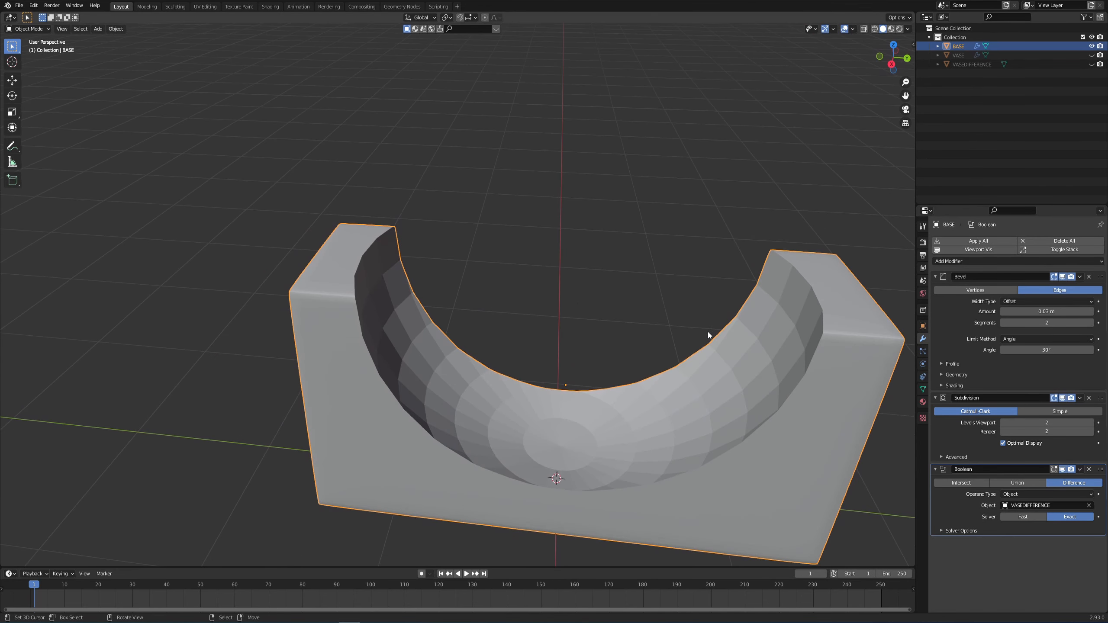
pyautogui.moveTo(708, 335); pyautogui.dragTo(732, 314, button='middle')
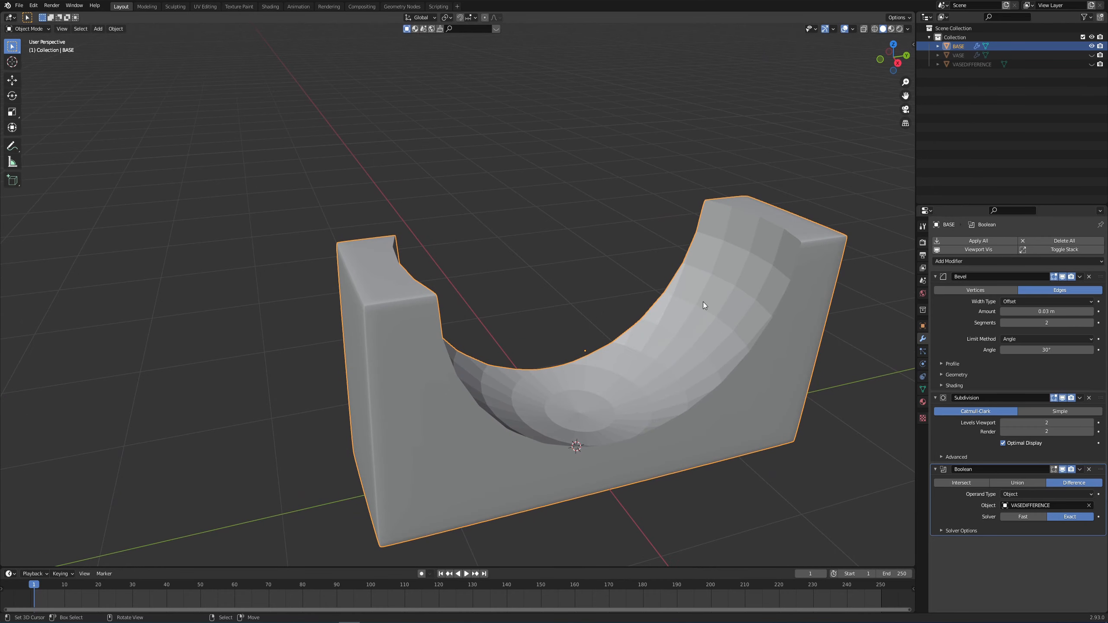
# - Add a Subdivision Surface modifier to VASEDIFFERENCE, set its viewport level to 3, and check the cutout up close
pyautogui.click(965, 68)
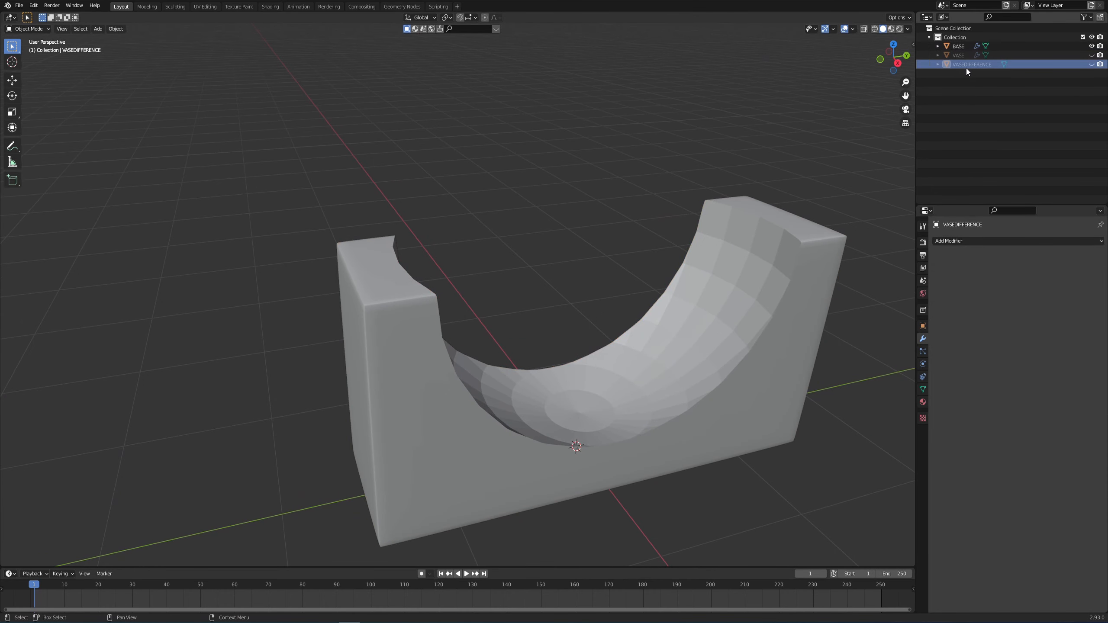
pyautogui.click(971, 241)
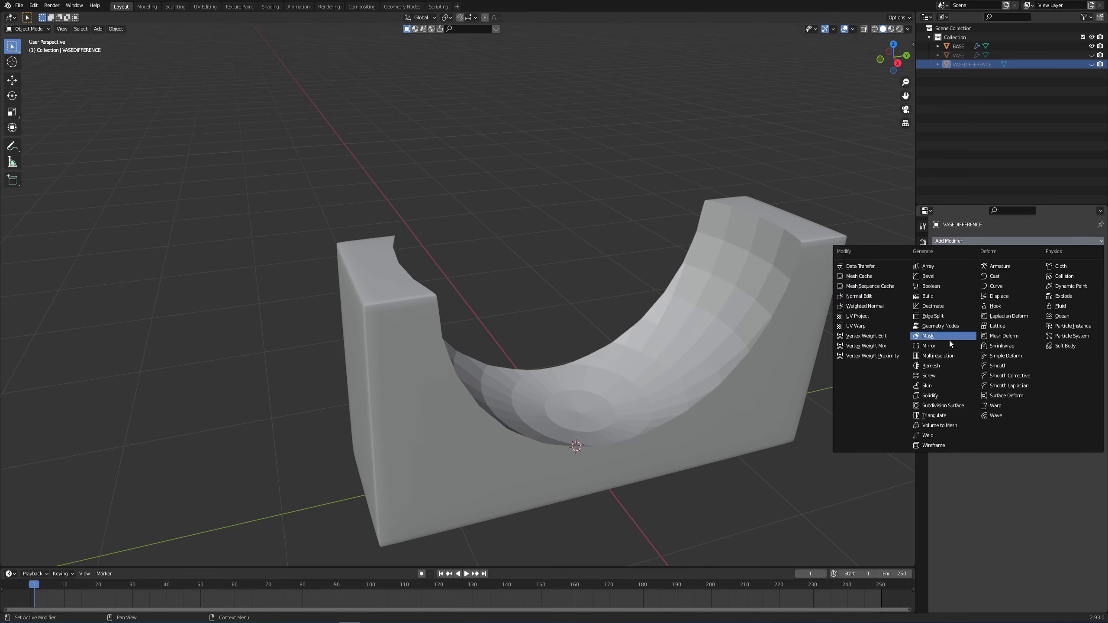
pyautogui.click(943, 406)
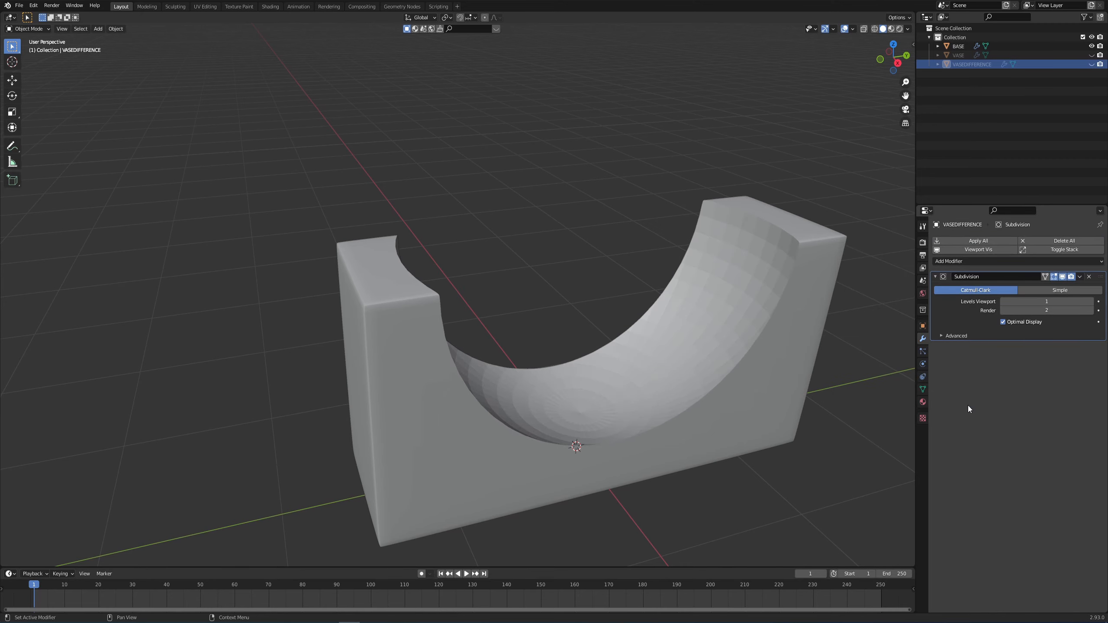
pyautogui.click(1091, 302)
pyautogui.click(1091, 301)
pyautogui.rightClick(747, 301)
pyautogui.press('Escape')
pyautogui.moveTo(747, 301); pyautogui.dragTo(662, 301, button='middle')
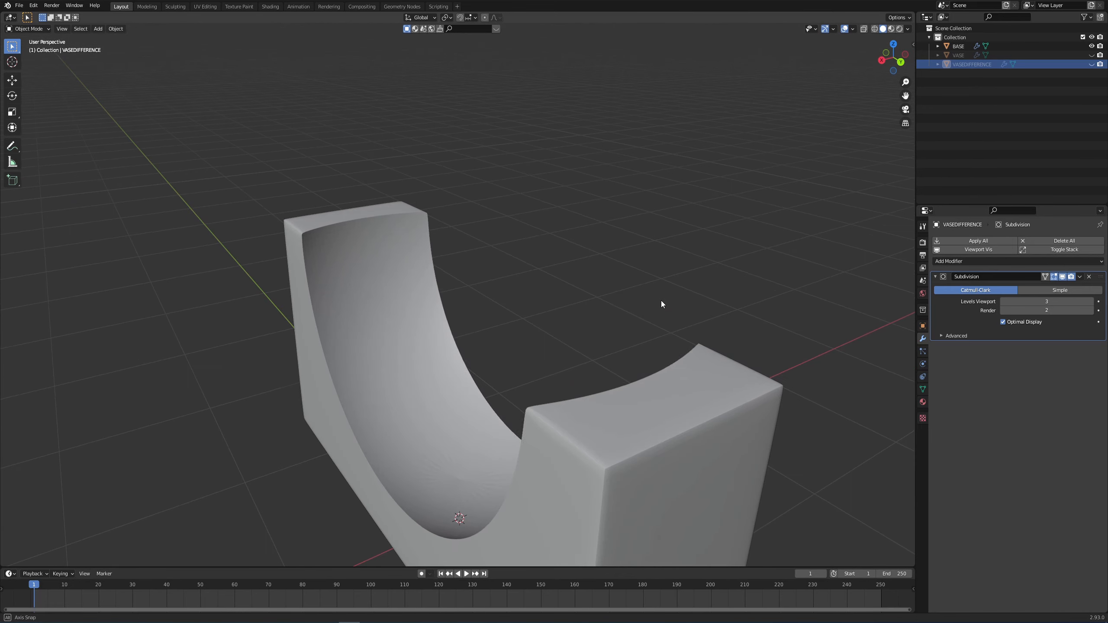
pyautogui.moveTo(538, 296); pyautogui.dragTo(626, 295, button='middle')
pyautogui.scroll(1, 574, 285)
pyautogui.scroll(3, 626, 295)
# - Set the VASEDIFFERENCE Subdivision levels to 2 in the viewport and 5 for rendering
pyautogui.click(1091, 303)
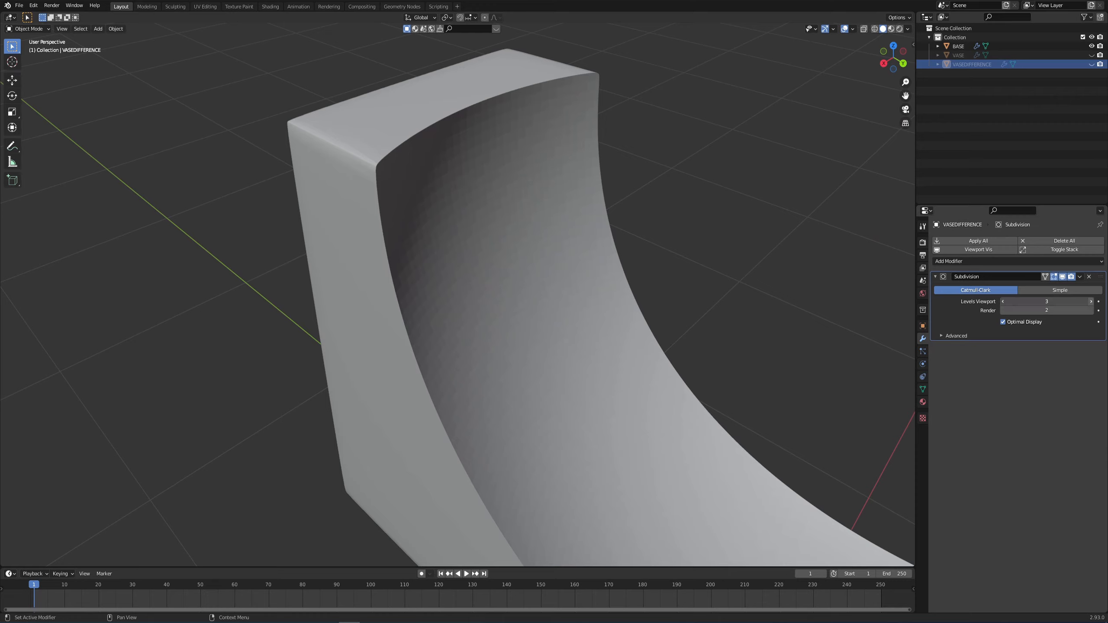
pyautogui.click(1092, 302)
pyautogui.click(1004, 302)
pyautogui.click(1004, 302)
pyautogui.click(1091, 312)
pyautogui.click(1091, 311)
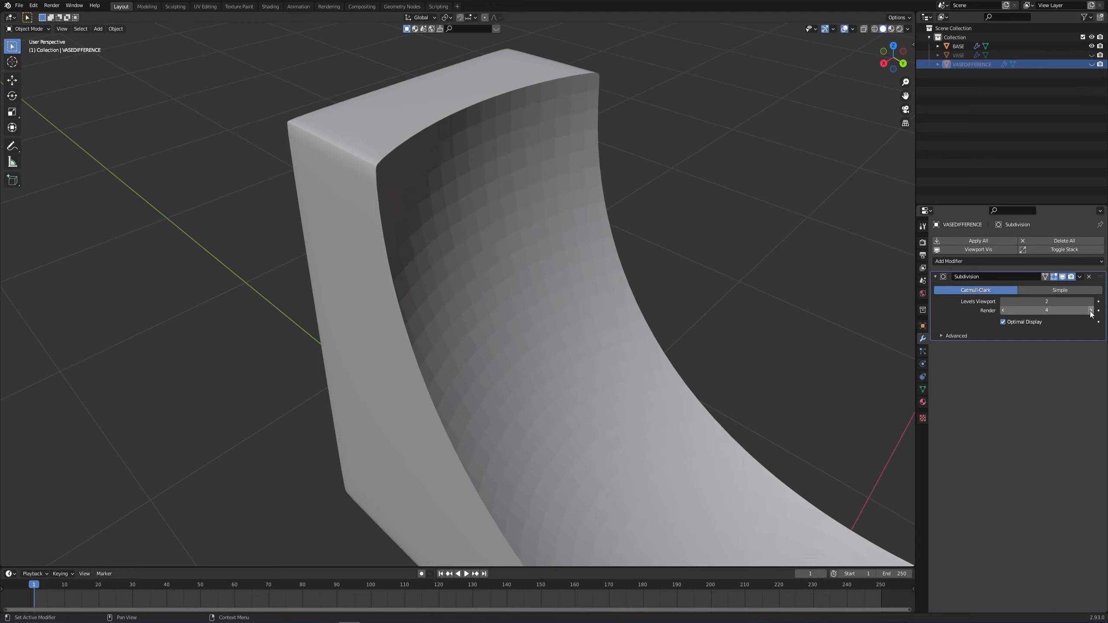
pyautogui.click(1091, 312)
# - Show the VASE object again and inspect how it fits into the base, briefly using wireframe display
pyautogui.moveTo(829, 312); pyautogui.dragTo(741, 306, button='middle')
pyautogui.click(1092, 55)
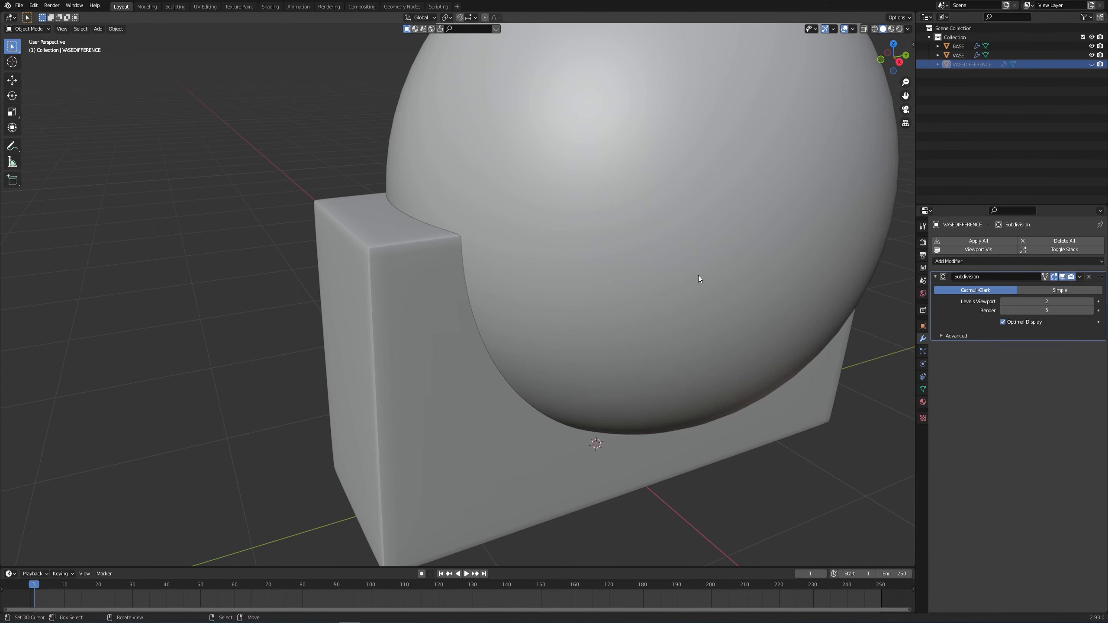
pyautogui.hotkey('shift', 'z')
pyautogui.moveTo(698, 275)
pyautogui.mouseDown(button='middle')
pyautogui.moveTo(583, 334)
pyautogui.moveTo(494, 315)
pyautogui.moveTo(499, 308)
pyautogui.mouseUp(button='middle')
pyautogui.scroll(4, 655, 281)
pyautogui.moveTo(658, 280)
pyautogui.keyDown('shift'); pyautogui.mouseDown(button='middle')
pyautogui.moveTo(625, 250)
pyautogui.moveTo(585, 255)
pyautogui.moveTo(606, 236)
pyautogui.moveTo(541, 244)
pyautogui.moveTo(471, 282)
pyautogui.moveTo(519, 269)
pyautogui.mouseUp(button='middle'); pyautogui.keyUp('shift')
pyautogui.hotkey('shift', 'z')
pyautogui.scroll(-4, 534, 236)
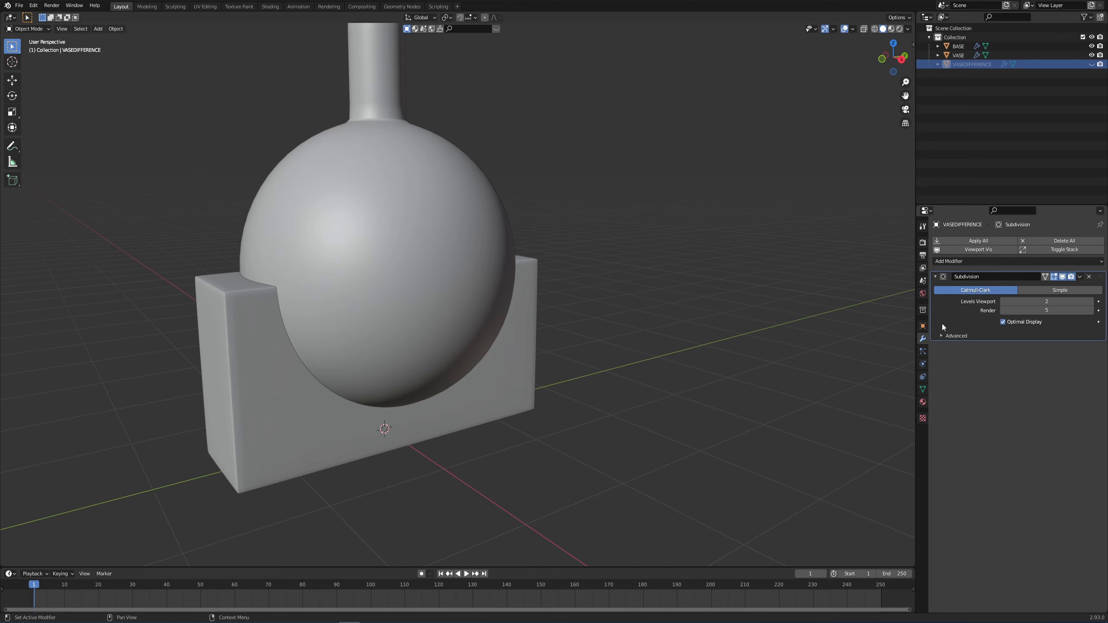
# - Exclude the VASEDIFFERENCE object from renders in its visibility settings
pyautogui.click(923, 326)
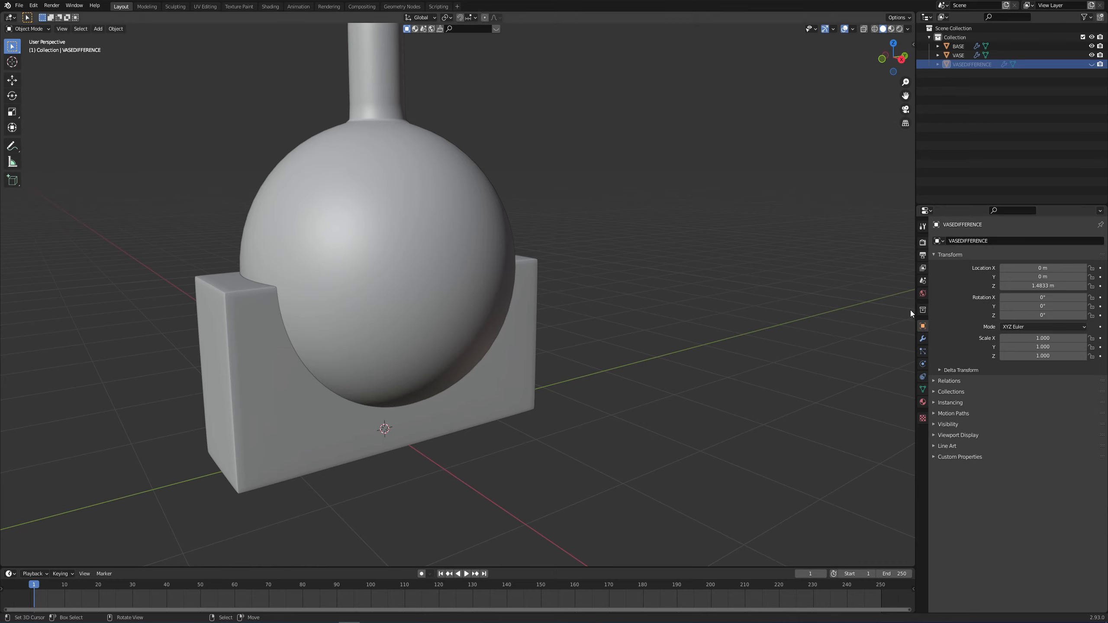
pyautogui.click(951, 425)
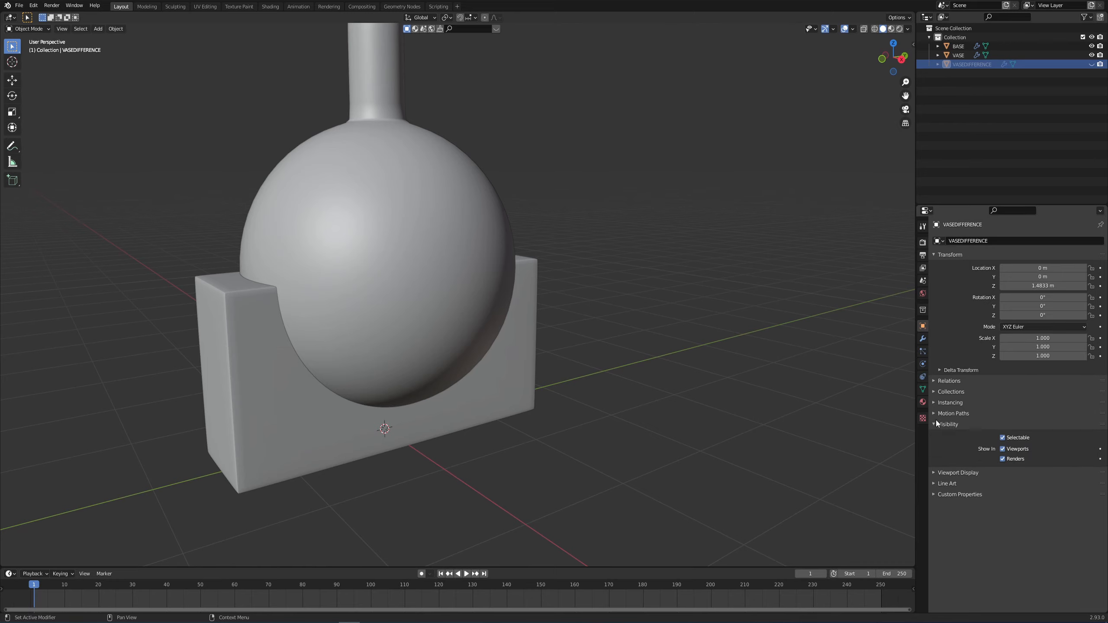
pyautogui.click(1002, 459)
pyautogui.moveTo(652, 329)
pyautogui.mouseDown(button='middle')
pyautogui.moveTo(587, 332)
pyautogui.moveTo(650, 353)
pyautogui.moveTo(631, 375)
pyautogui.moveTo(624, 422)
pyautogui.moveTo(642, 339)
pyautogui.mouseUp(button='middle')
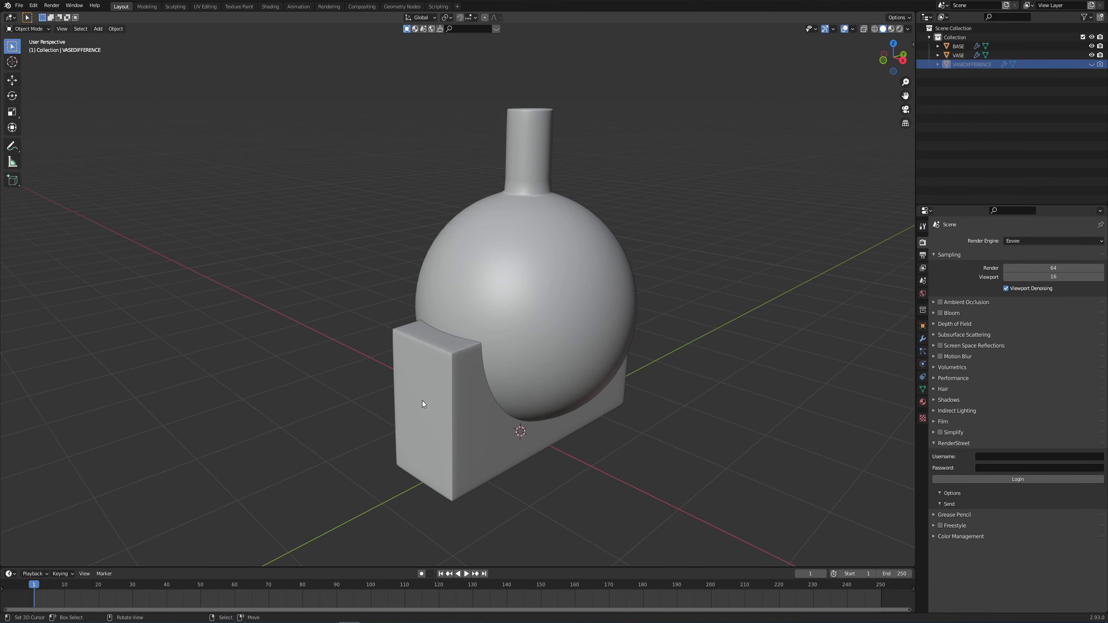
# - Turn off the viewport display of the base's Boolean modifier
pyautogui.click(423, 401)
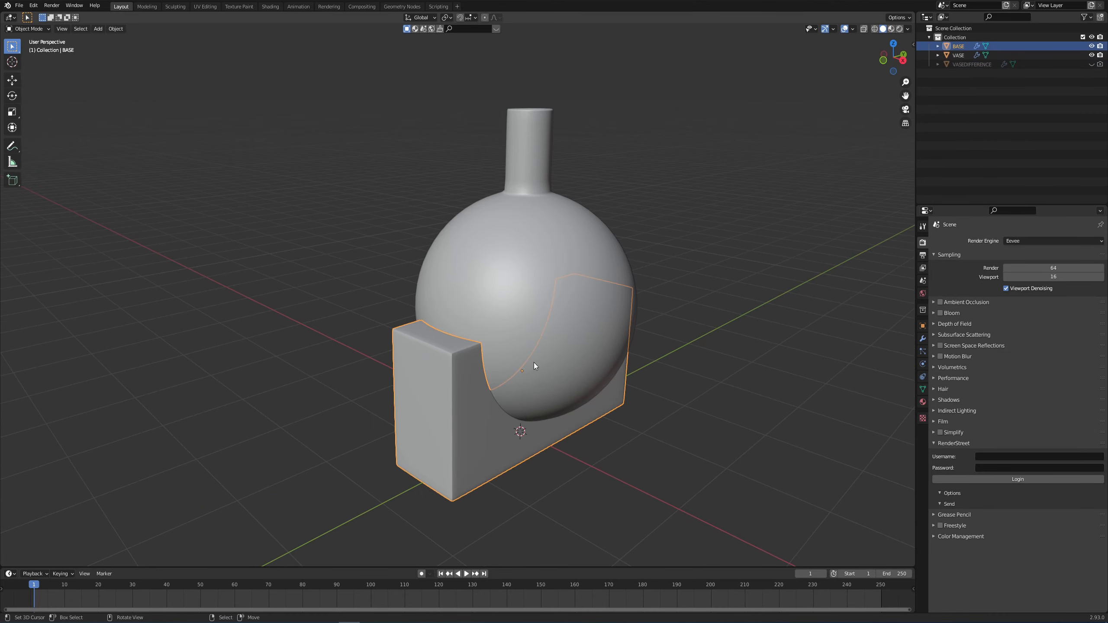
pyautogui.click(923, 339)
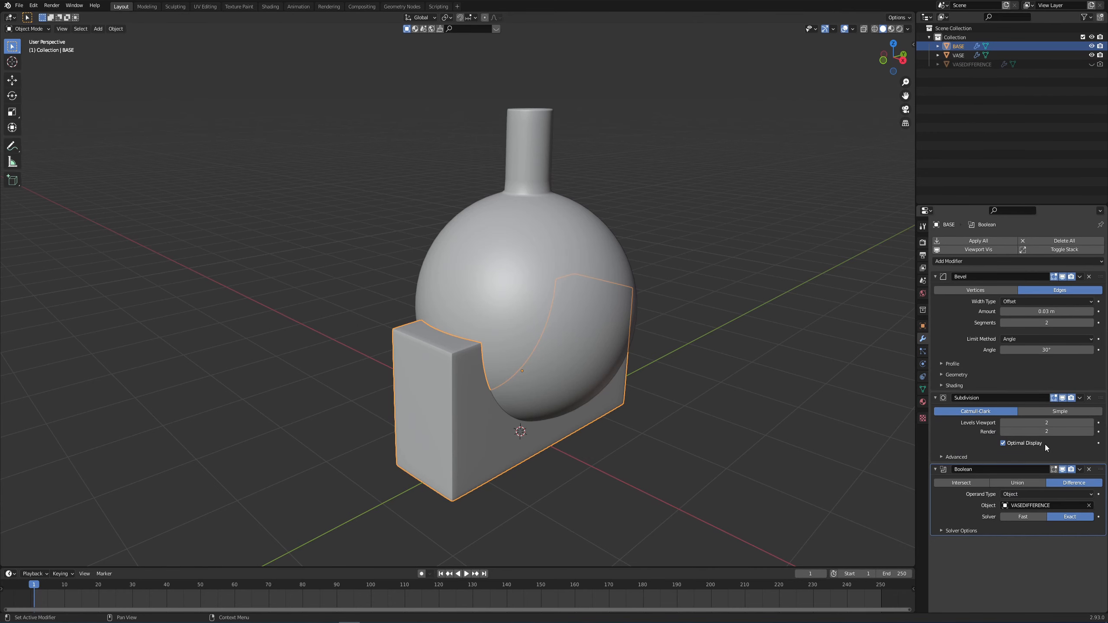
pyautogui.click(1062, 470)
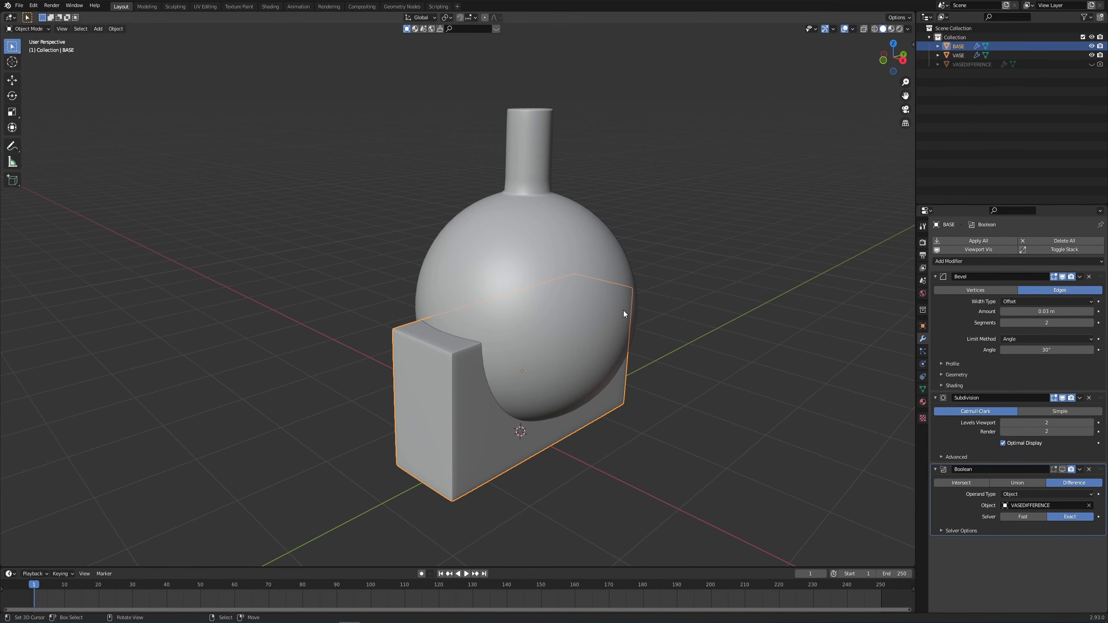
# - Switch the render engine to Cycles and set its device to GPU Compute
pyautogui.click(926, 295)
pyautogui.click(923, 242)
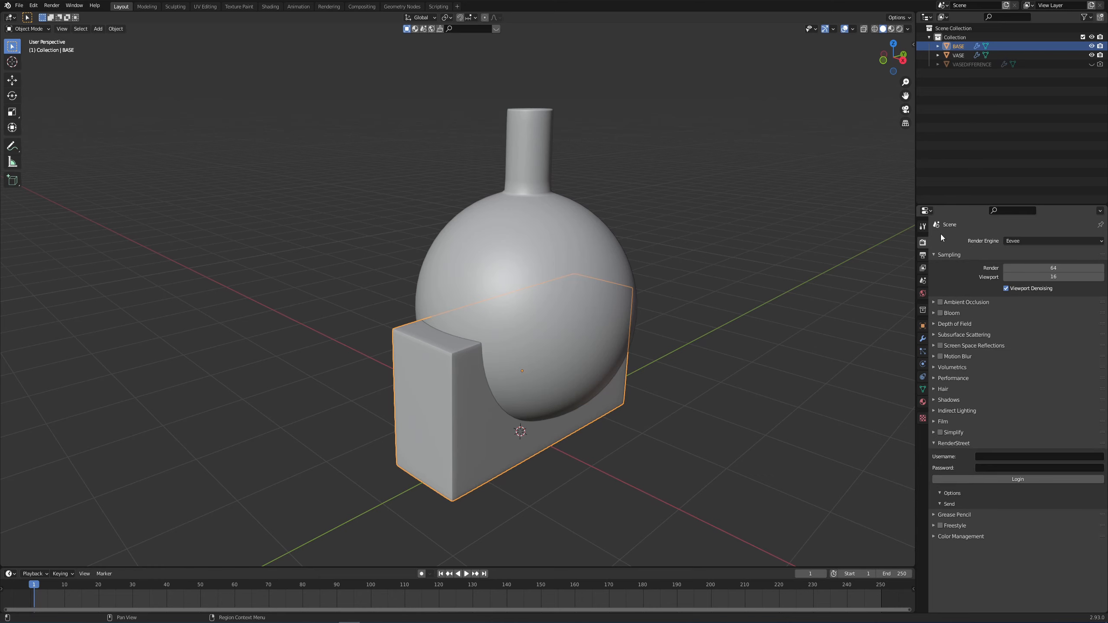
pyautogui.click(1021, 241)
pyautogui.click(1021, 272)
pyautogui.click(1018, 263)
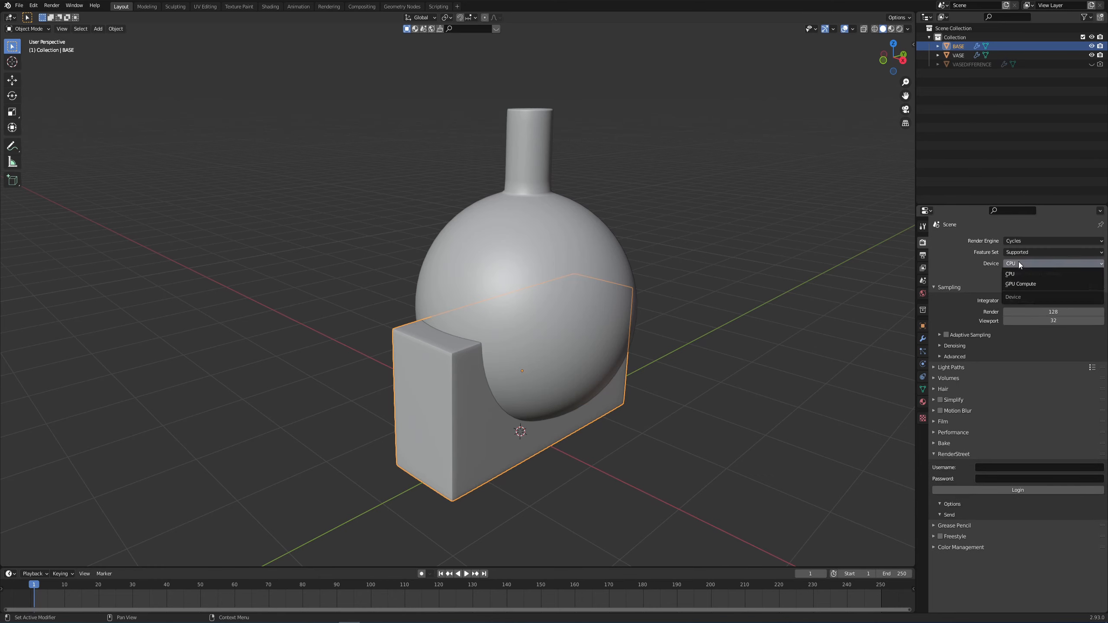
pyautogui.click(1018, 285)
# - Add a plane under the base and scale it up into a large floor around the vase
pyautogui.moveTo(851, 312); pyautogui.dragTo(650, 324, button='middle')
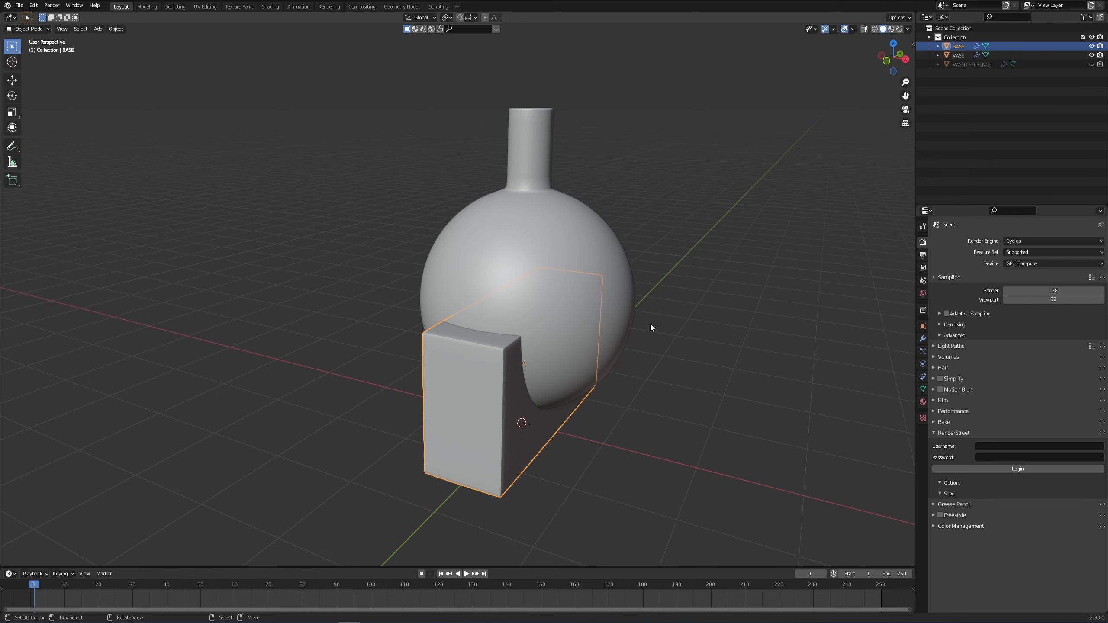
pyautogui.scroll(-1, 651, 323)
pyautogui.moveTo(592, 329)
pyautogui.keyDown('shift'); pyautogui.mouseDown(button='middle')
pyautogui.moveTo(591, 314)
pyautogui.moveTo(592, 322)
pyautogui.mouseUp(button='middle'); pyautogui.keyUp('shift')
pyautogui.press('KP_1')
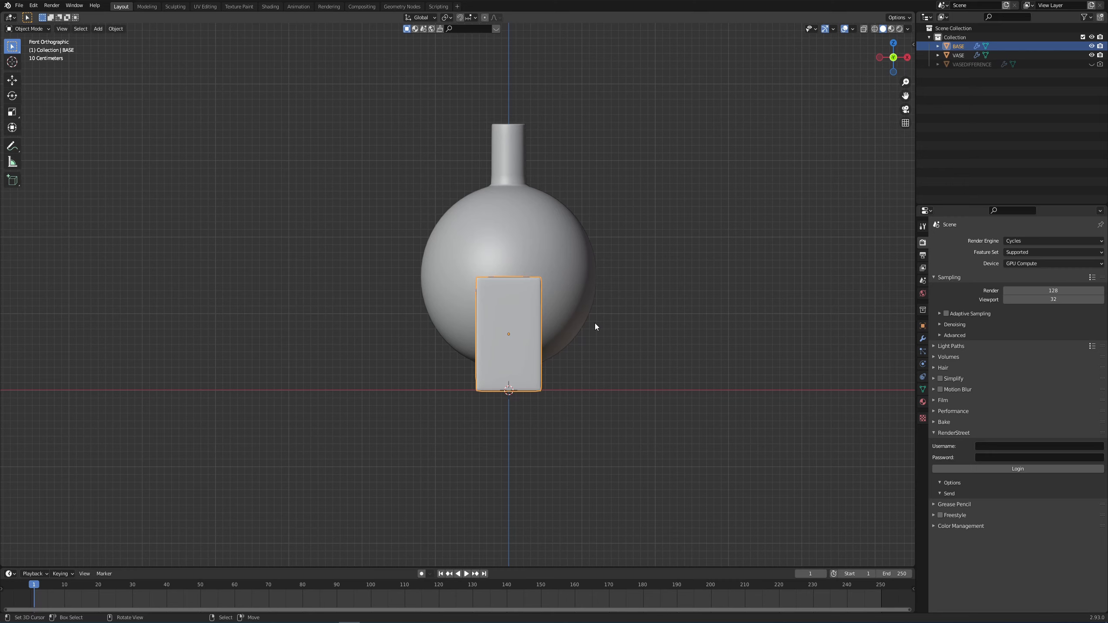
pyautogui.hotkey('shift', 'a')
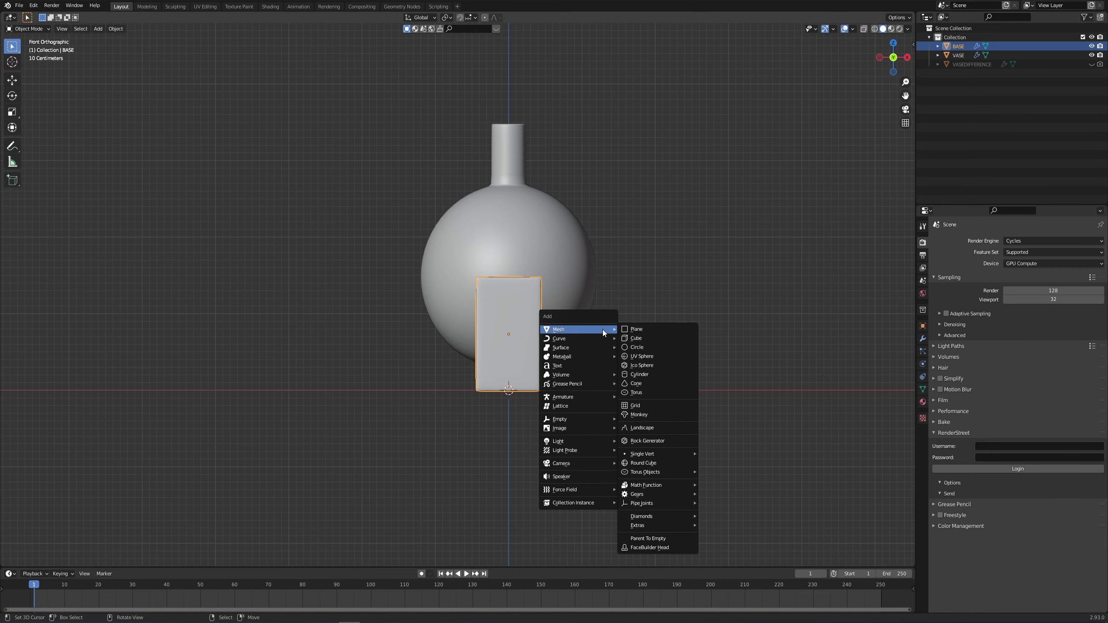
pyautogui.click(634, 331)
pyautogui.press('s')
pyautogui.click(359, 315)
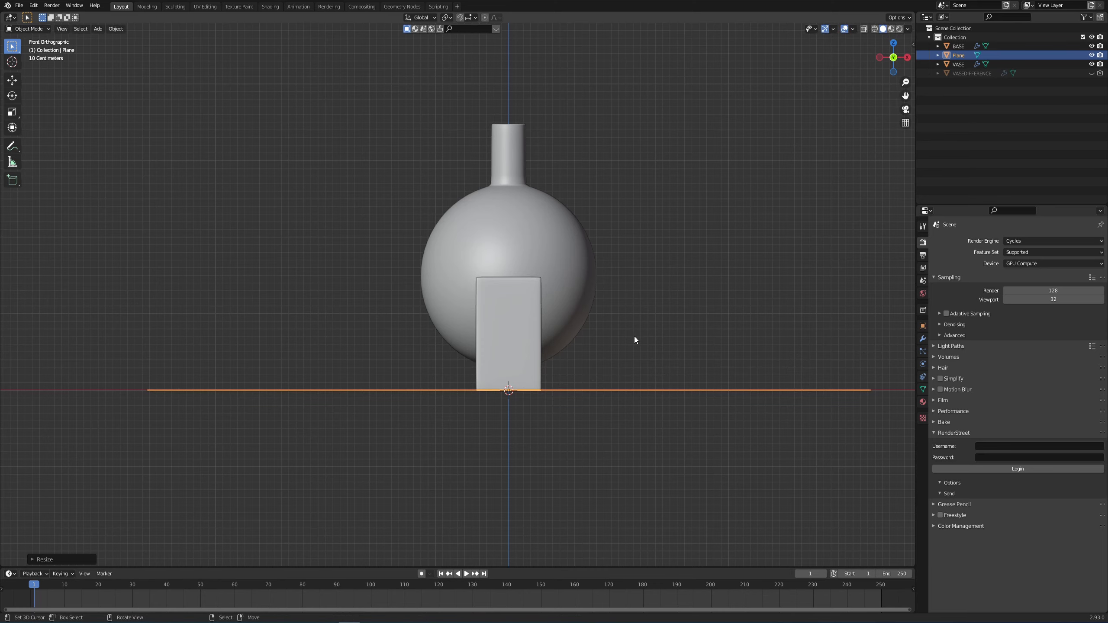
pyautogui.moveTo(634, 340); pyautogui.dragTo(566, 357, button='middle')
pyautogui.scroll(-2, 551, 354)
pyautogui.press('s')
pyautogui.click(594, 368)
# - Add a second plane and move it along the Y axis to the edge of the floor
pyautogui.hotkey('shift', 'a')
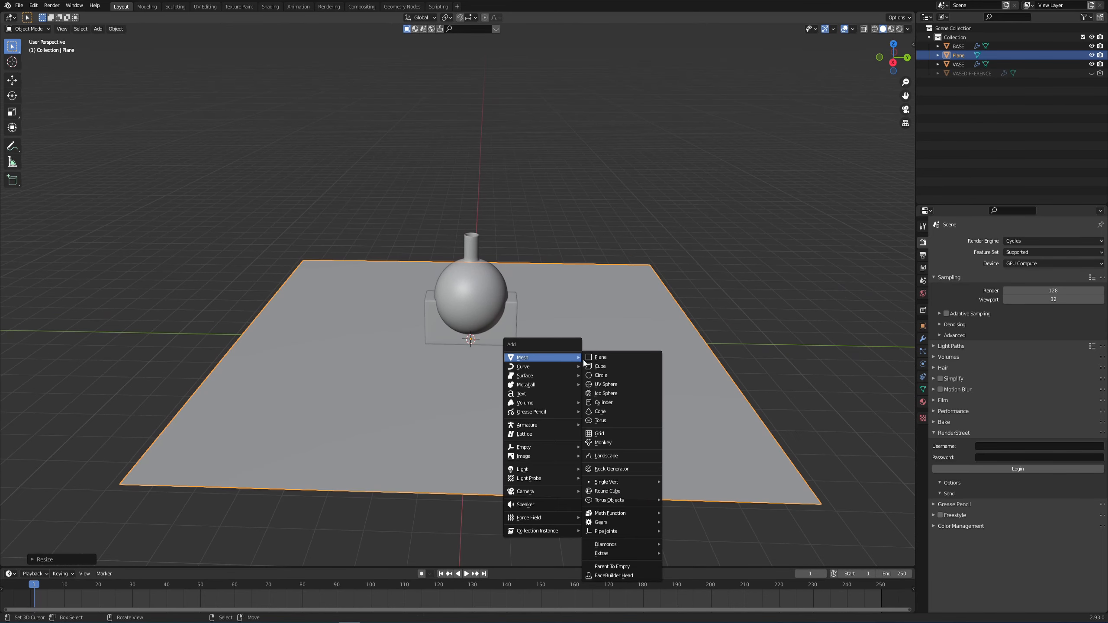
pyautogui.click(587, 358)
pyautogui.press('g')
pyautogui.press('y')
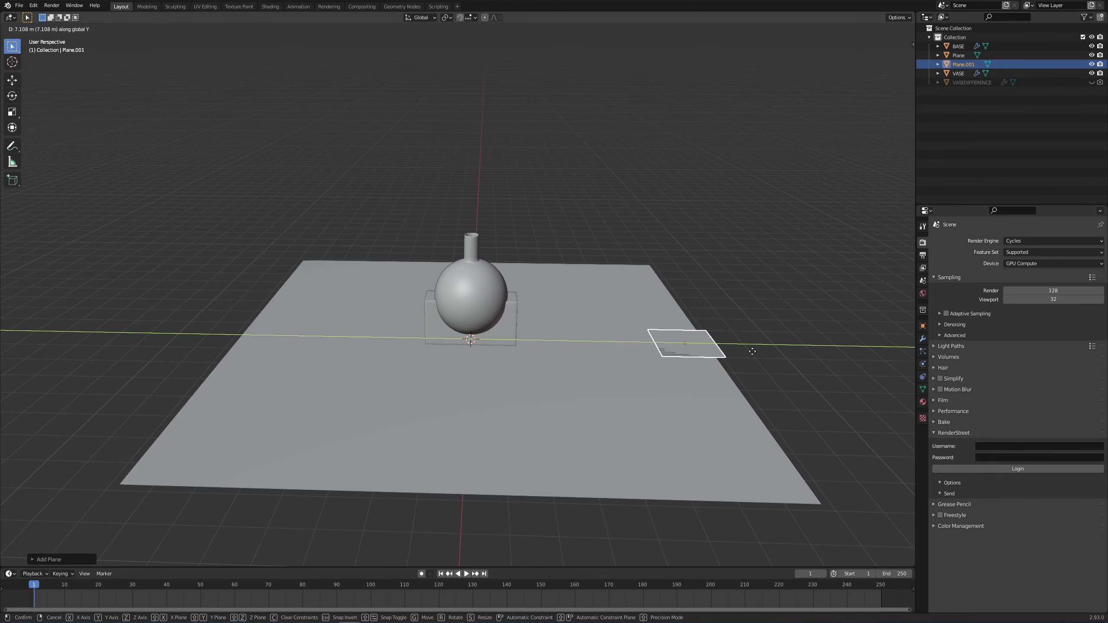
pyautogui.click(775, 349)
# - Rotate the second plane upright about the X axis and scale it up into a large backdrop wall
pyautogui.moveTo(794, 367); pyautogui.dragTo(586, 355, button='middle')
pyautogui.press('r')
pyautogui.press('x')
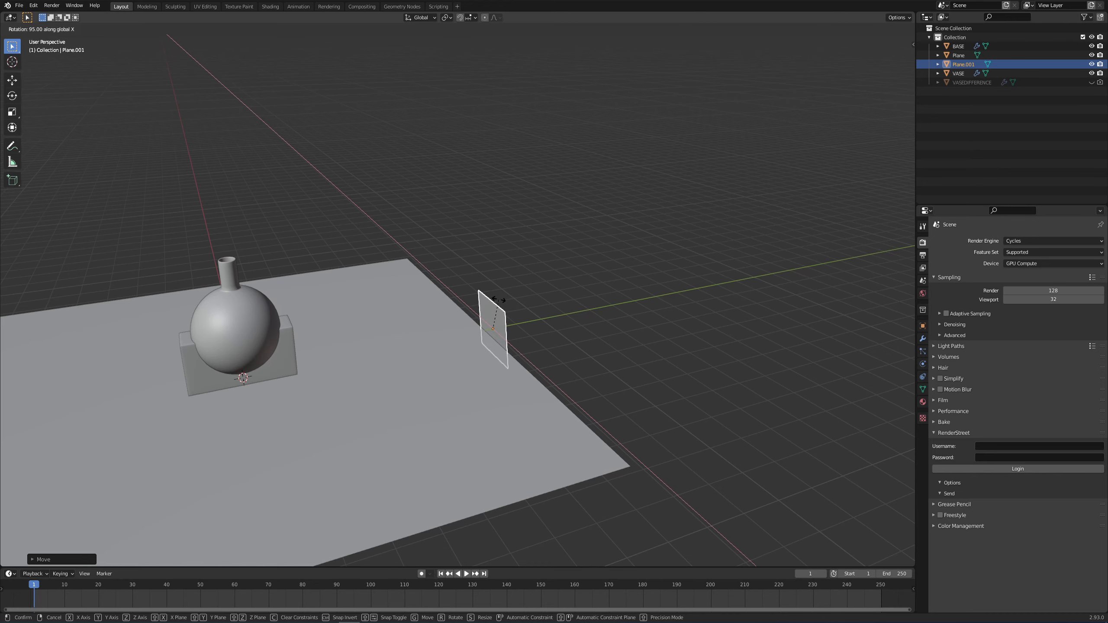
pyautogui.click(500, 300)
pyautogui.moveTo(500, 300); pyautogui.dragTo(648, 280, button='middle')
pyautogui.press('s')
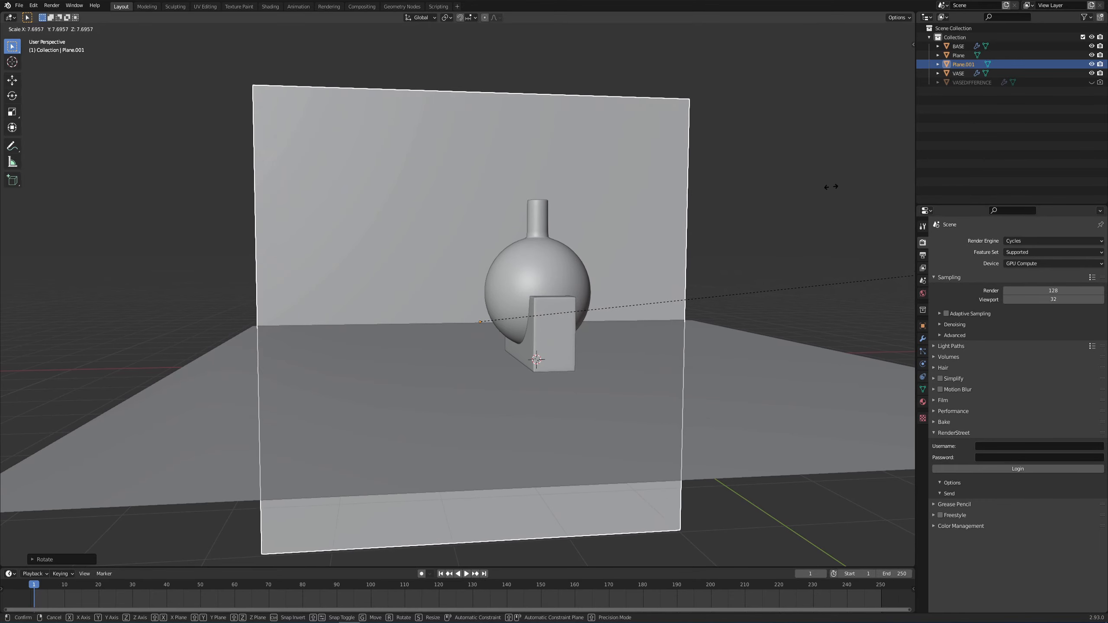
pyautogui.click(724, 199)
pyautogui.moveTo(724, 199); pyautogui.dragTo(666, 208, button='middle')
# - Add a camera from the front view of the scene and look through it
pyautogui.press('KP_1')
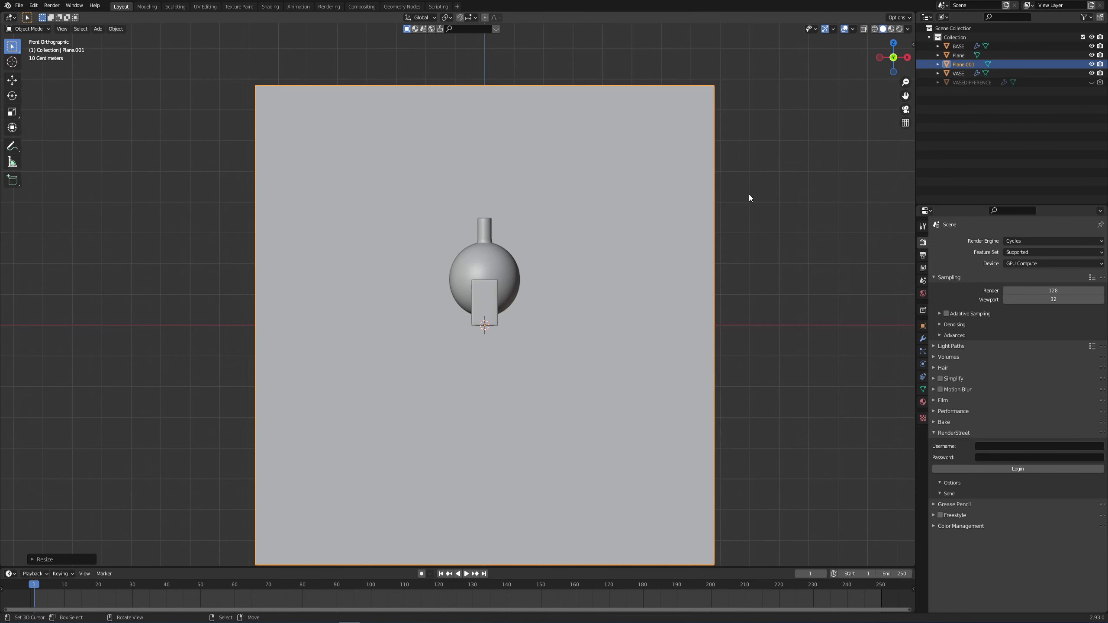
pyautogui.scroll(3, 525, 256)
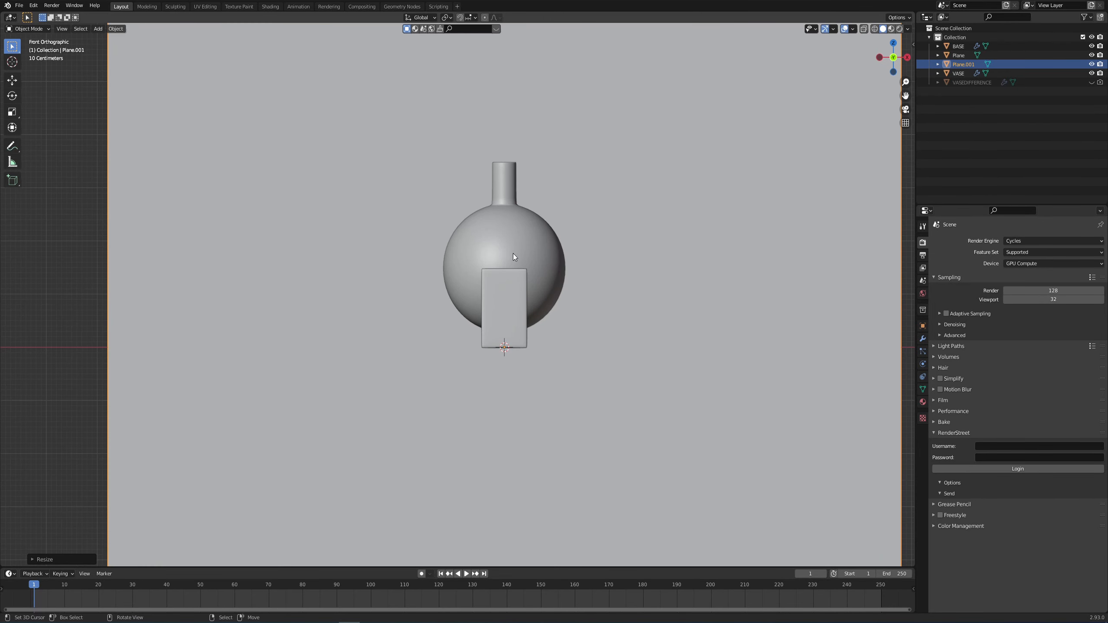
pyautogui.hotkey('shift', 'a')
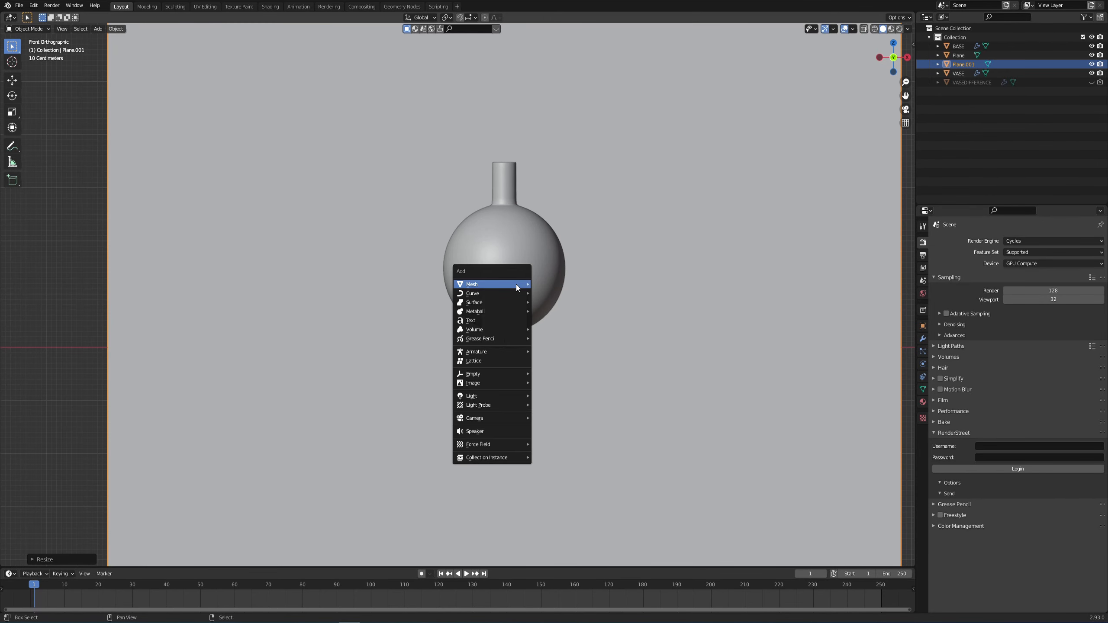
pyautogui.moveTo(502, 420)
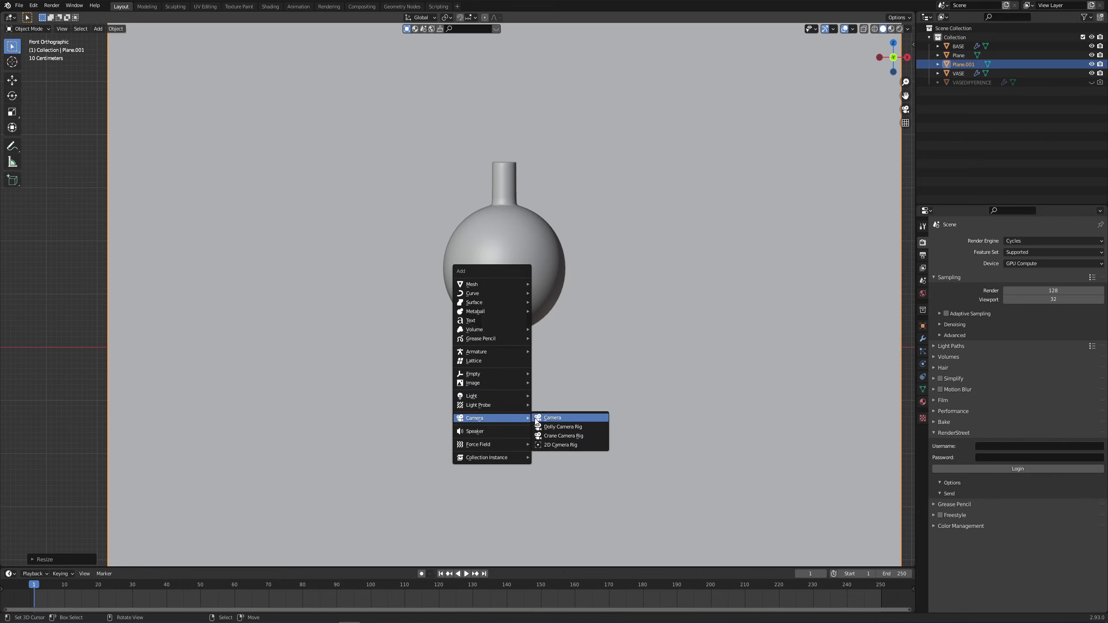
pyautogui.click(555, 418)
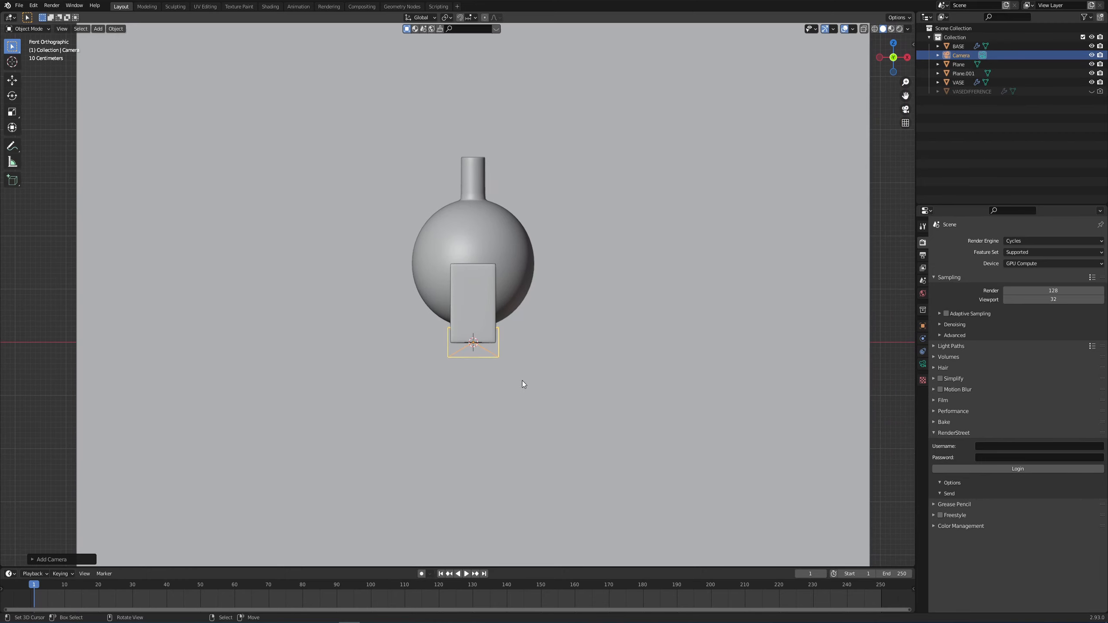
pyautogui.press('KP_0')
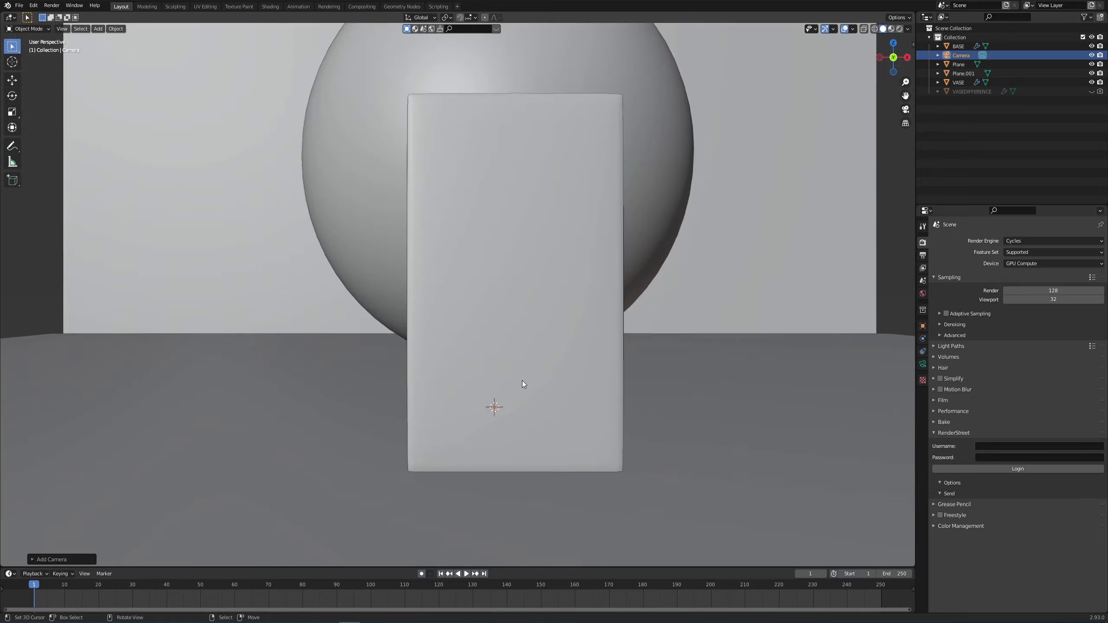
# - Pull the camera back along the Y axis and raise it along Z to frame the vase and base
pyautogui.press('g')
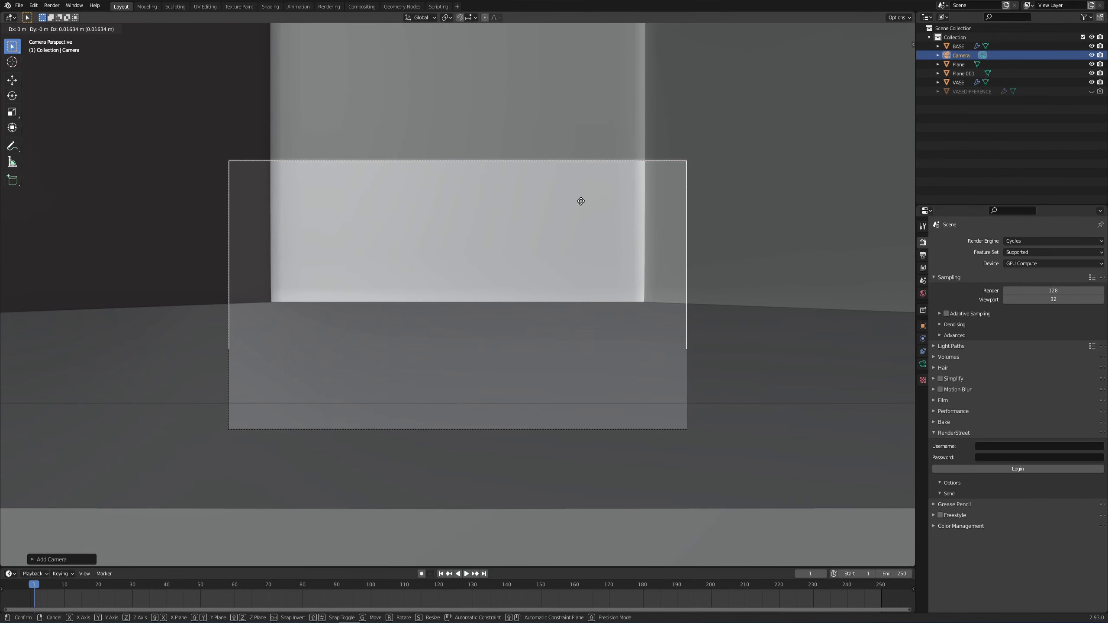
pyautogui.press('y')
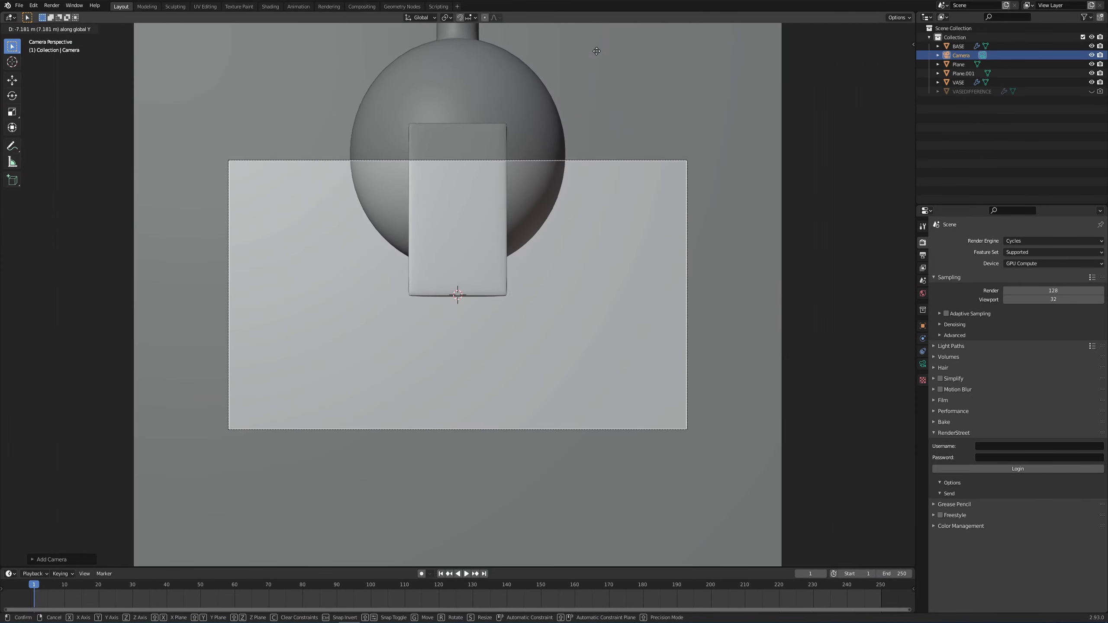
pyautogui.click(596, 45)
pyautogui.press('g')
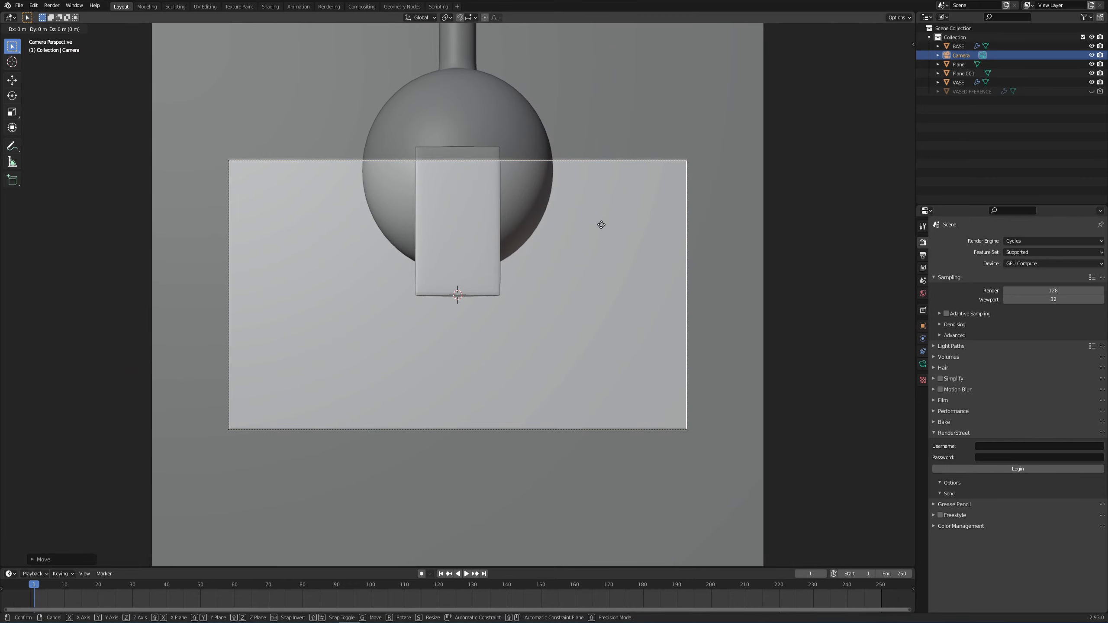
pyautogui.press('z')
pyautogui.click(603, 138)
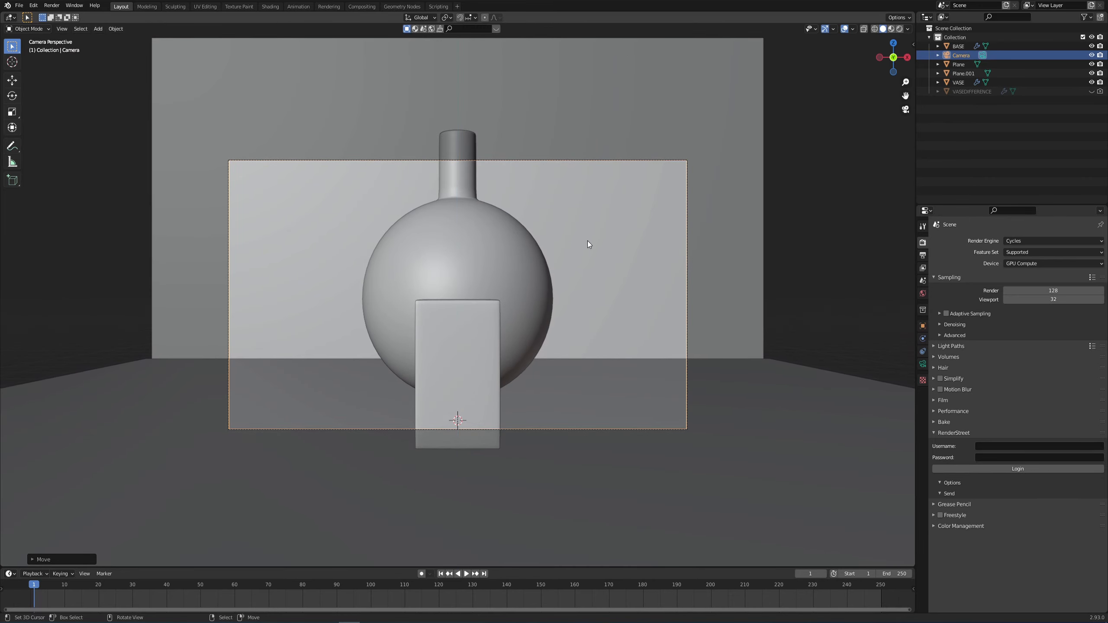
pyautogui.press('g')
pyautogui.press('y')
pyautogui.click(639, 249)
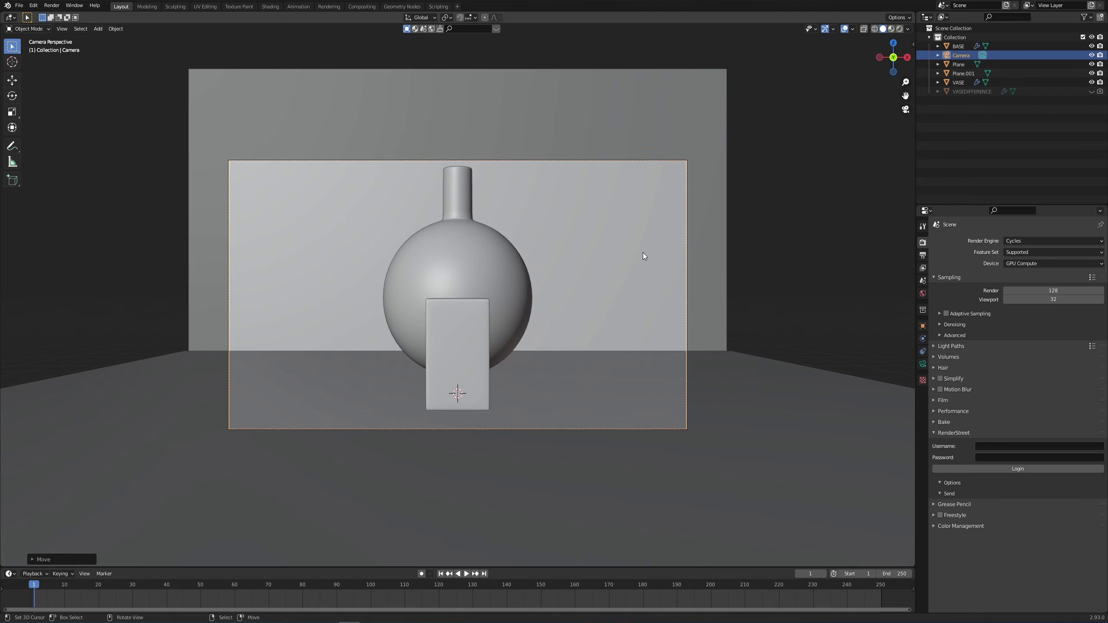
# - Display the Thirds composition guide in the camera's viewport display settings
pyautogui.click(923, 364)
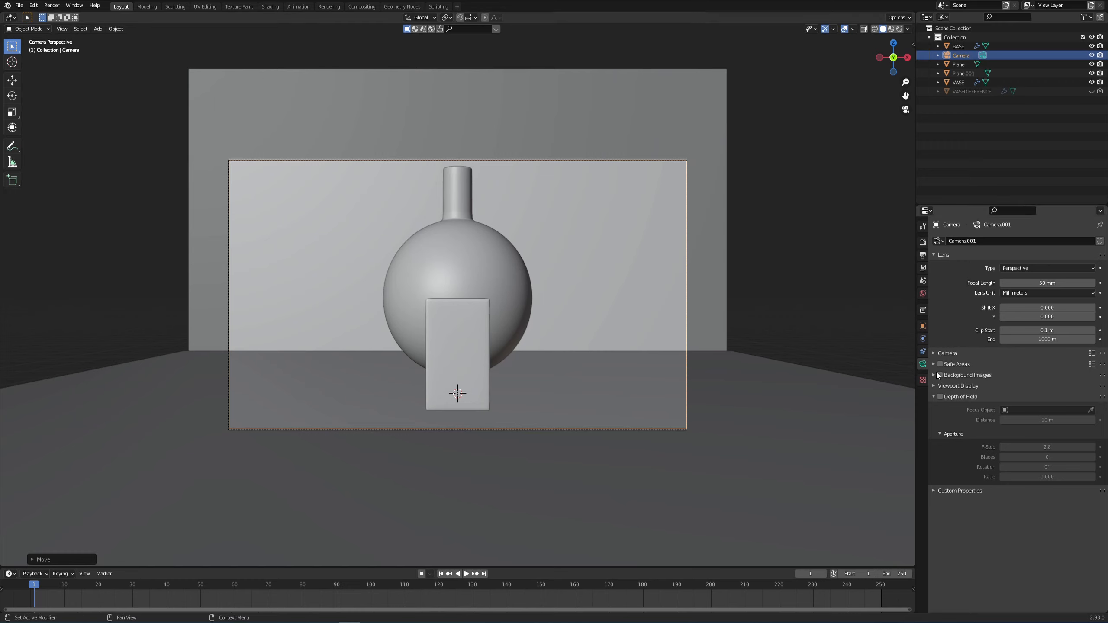
pyautogui.click(936, 386)
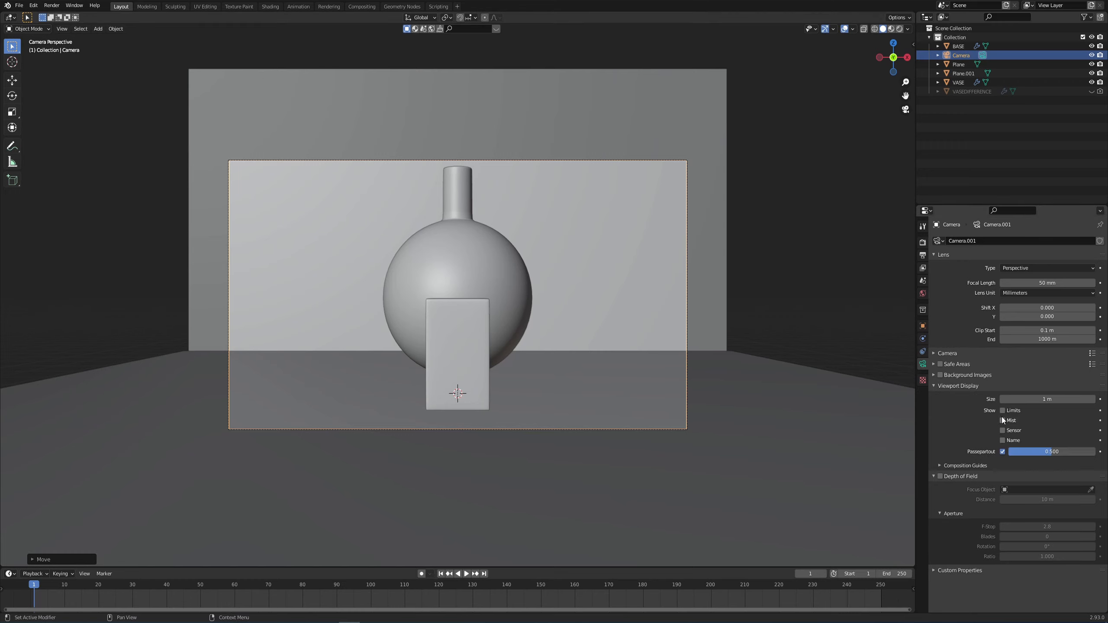
pyautogui.click(968, 466)
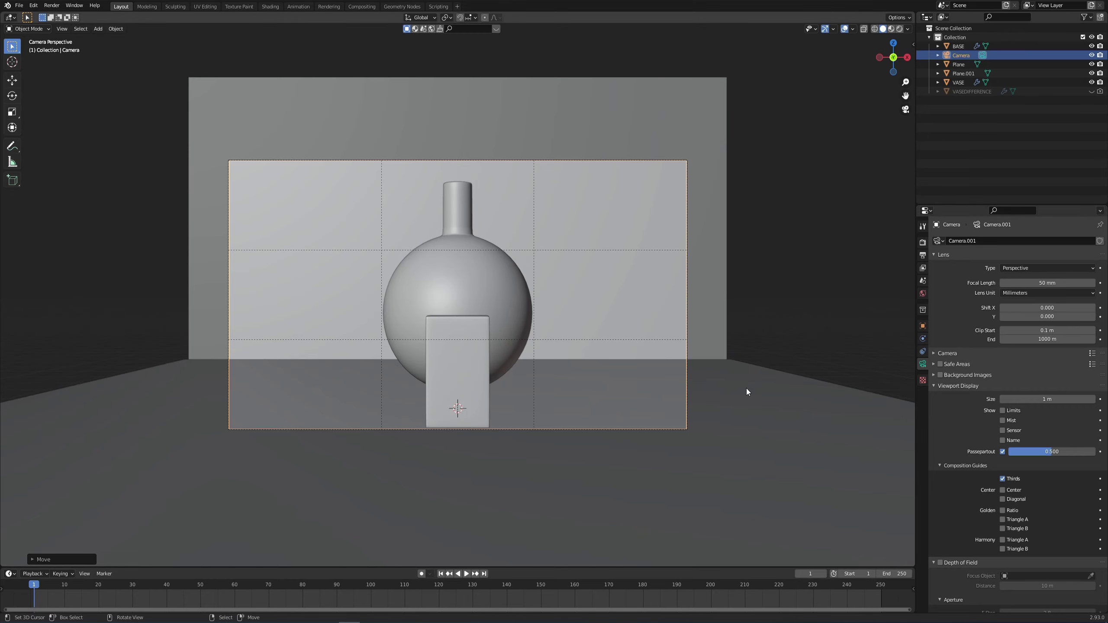
# - Tilt the camera slightly about the global X axis, by about -1.7 degrees
pyautogui.press('r')
pyautogui.press('x')
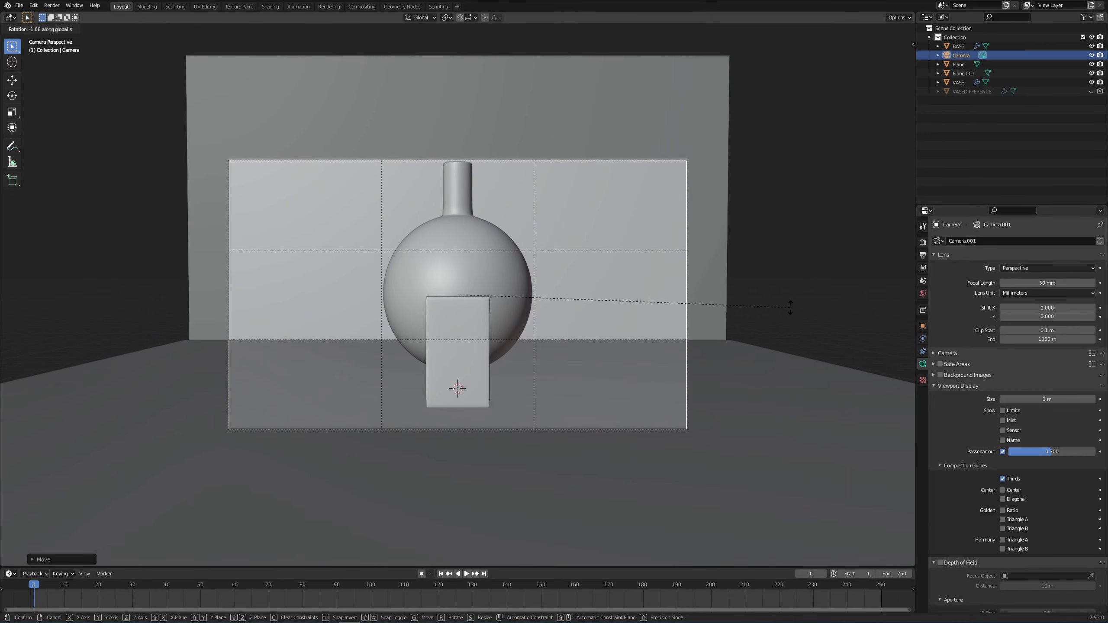
pyautogui.click(790, 307)
# - Move the camera farther back along the global Y axis and adjust its height to leave space around the vase
pyautogui.press('g')
pyautogui.press('y')
pyautogui.press('y')
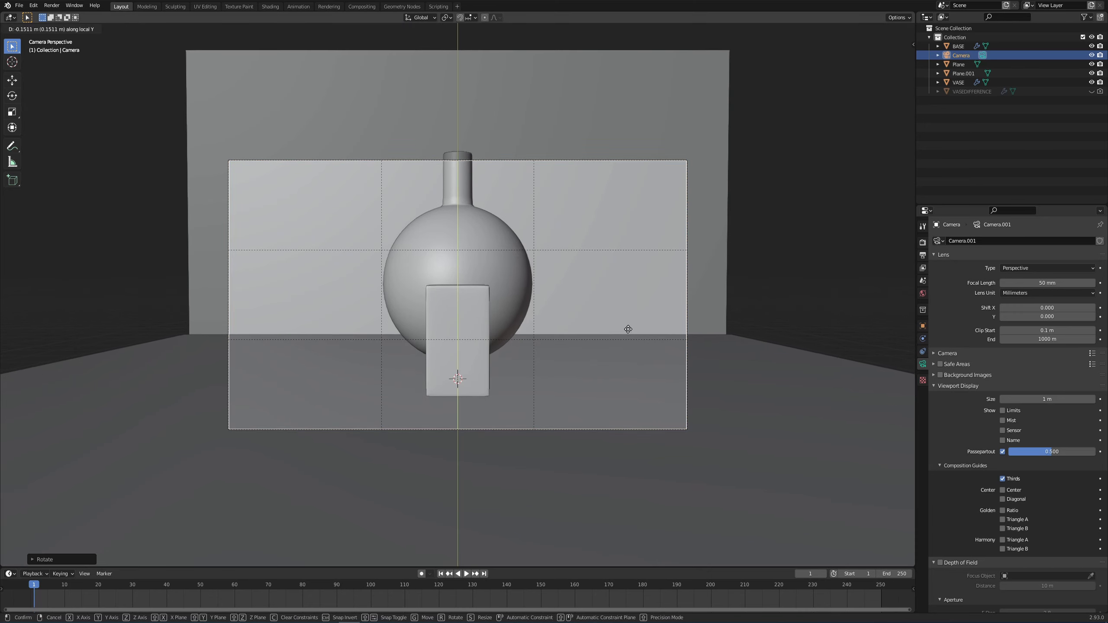
pyautogui.press('y')
pyautogui.press('y')
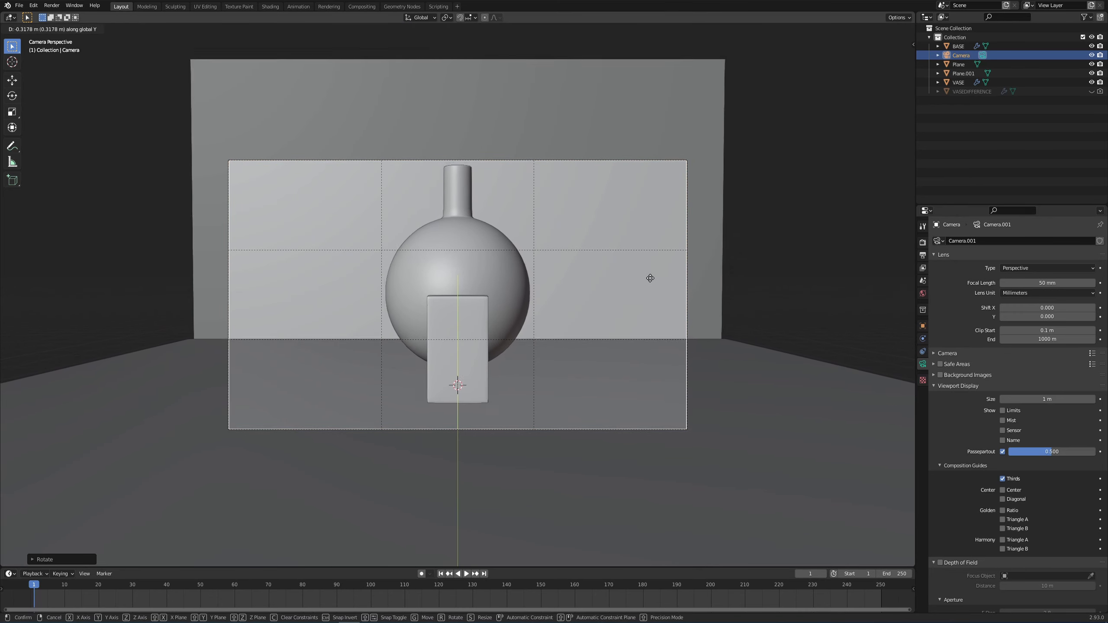
pyautogui.click(649, 229)
pyautogui.press('g')
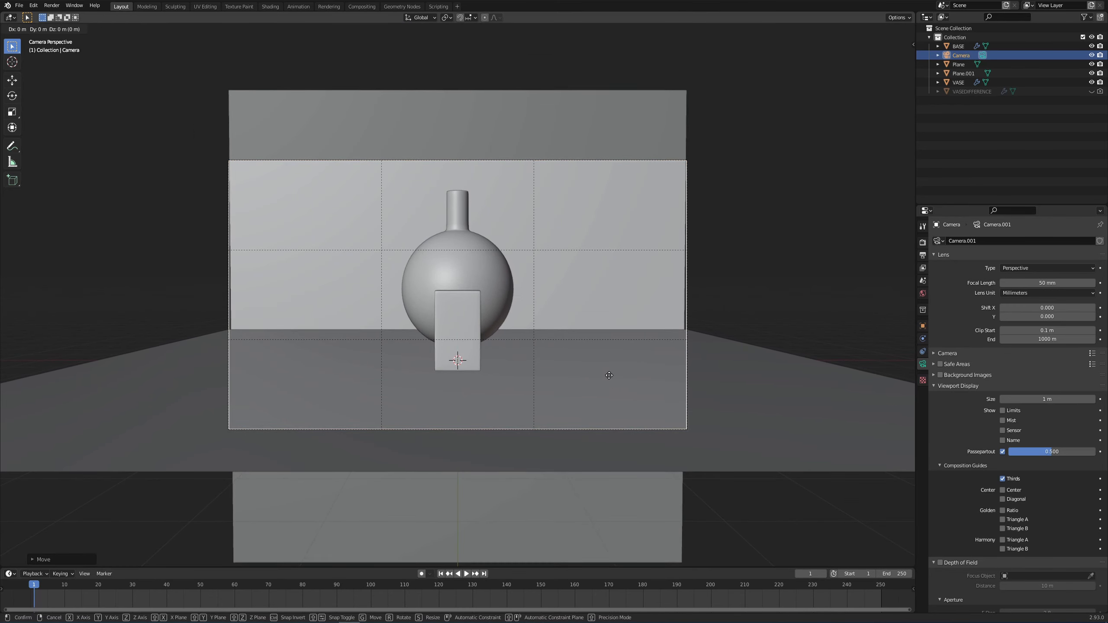
pyautogui.click(615, 341)
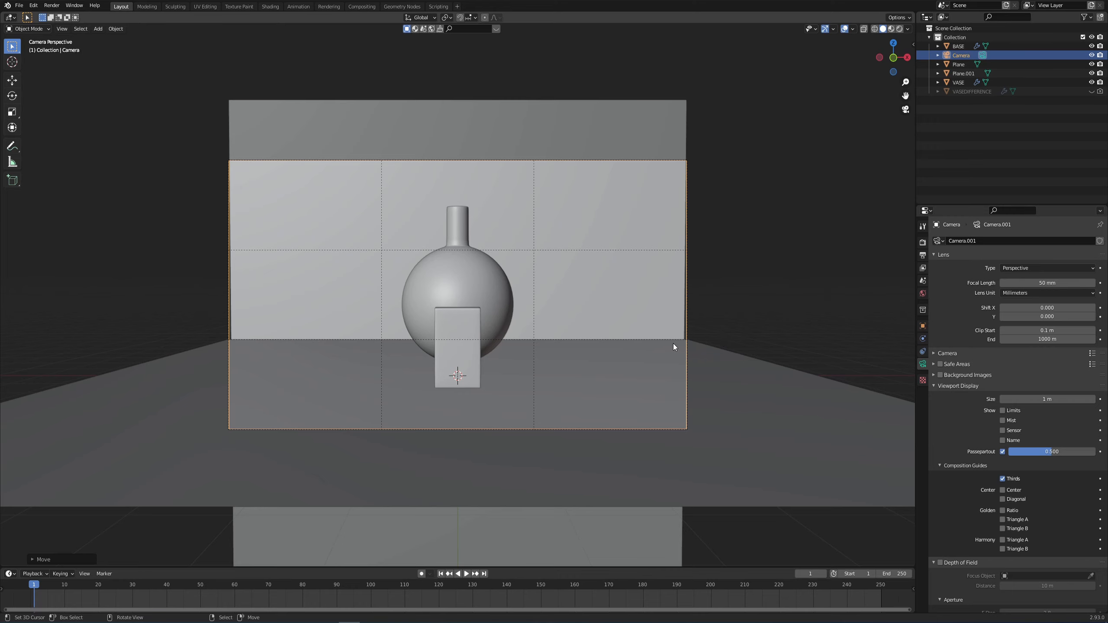
# - Scale the backdrop wall wider so it extends past both sides of the camera frame, and select the floor plane
pyautogui.click(659, 328)
pyautogui.press('s')
pyautogui.click(600, 392)
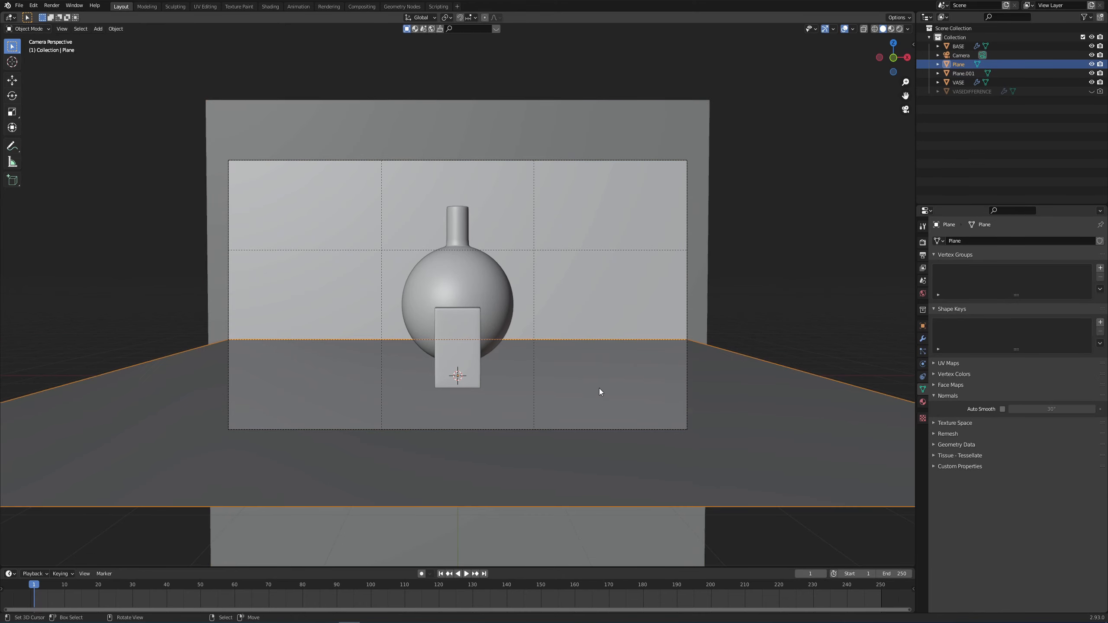
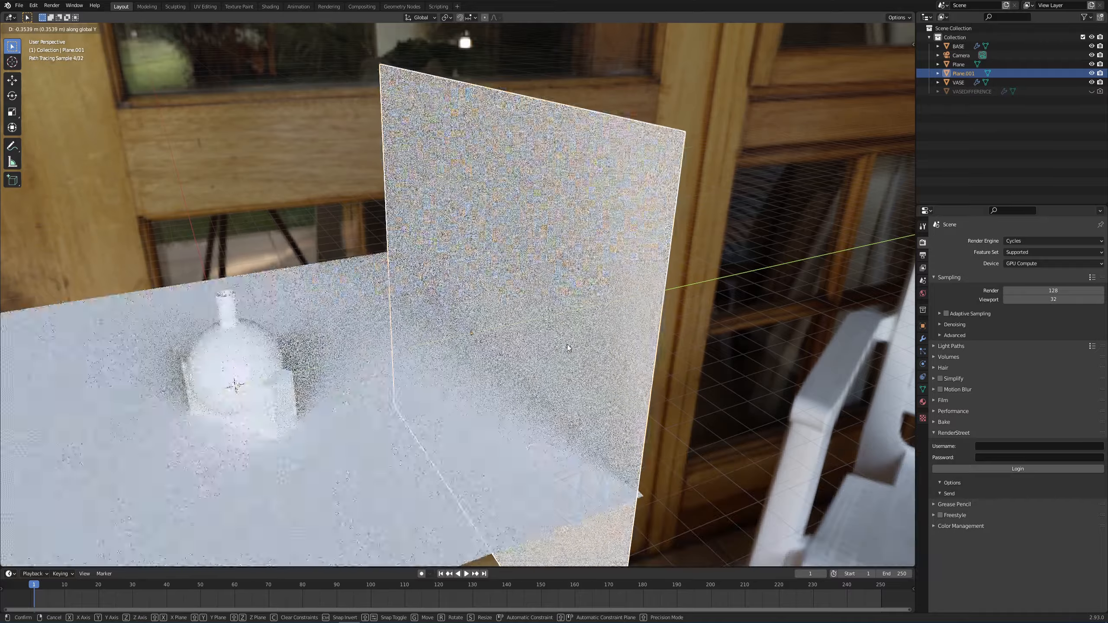
# - Place the backdrop wall closer to the vase along the Y axis and check the rendered scene through the camera
pyautogui.click(550, 347)
pyautogui.press('KP_0')
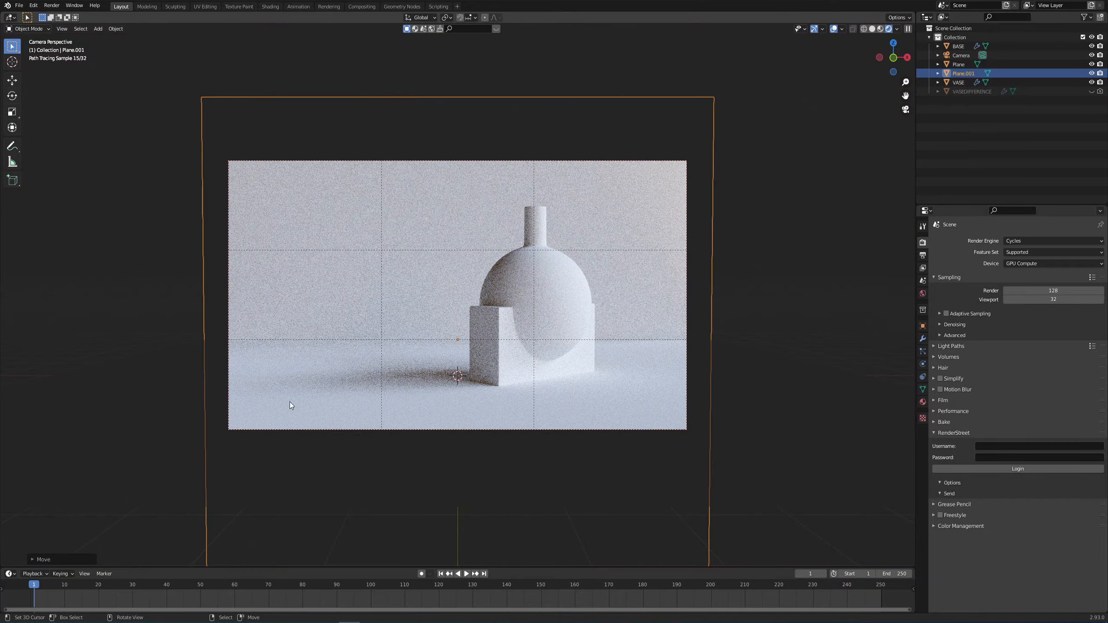
pyautogui.hotkey('alt', 'a')
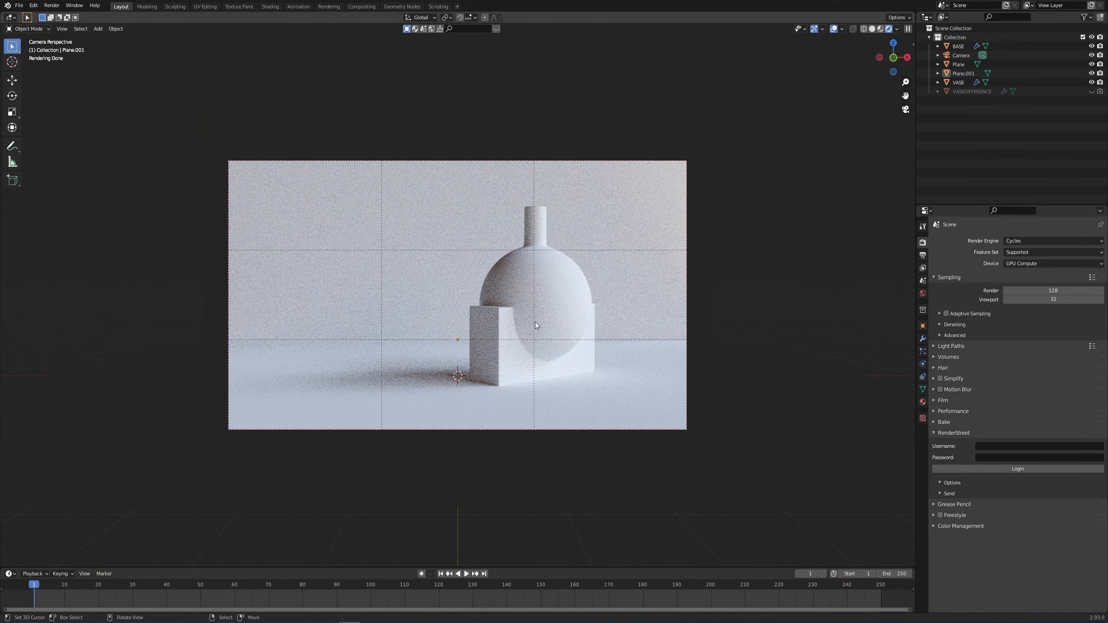
pyautogui.scroll(3, 536, 326)
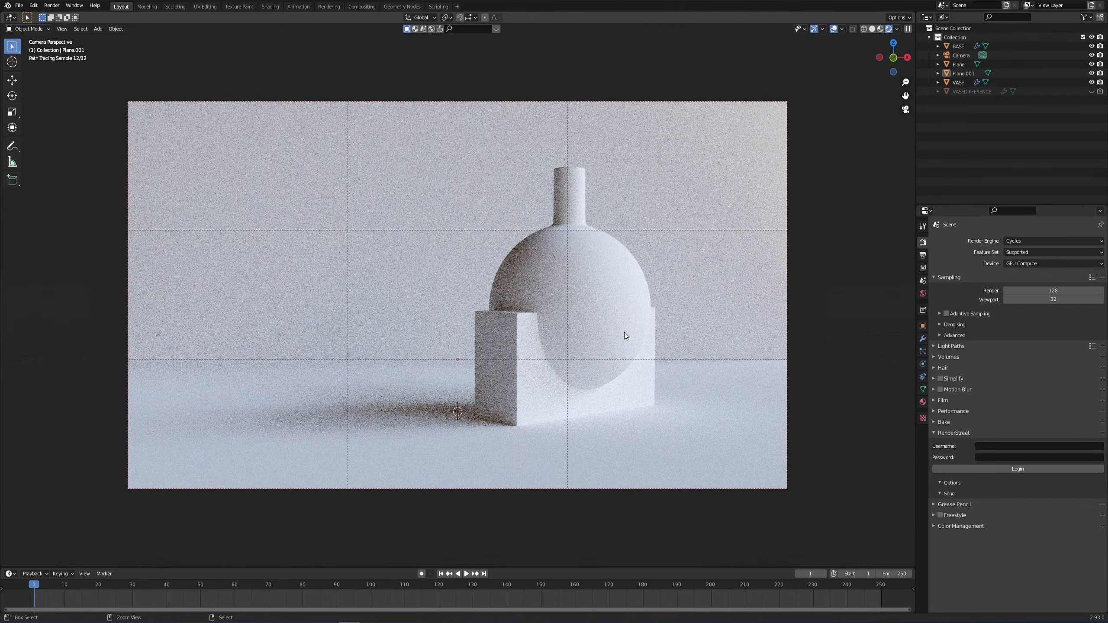
pyautogui.keyDown('shift'); pyautogui.moveTo(659, 333); pyautogui.dragTo(649, 323, button='middle'); pyautogui.keyUp('shift')
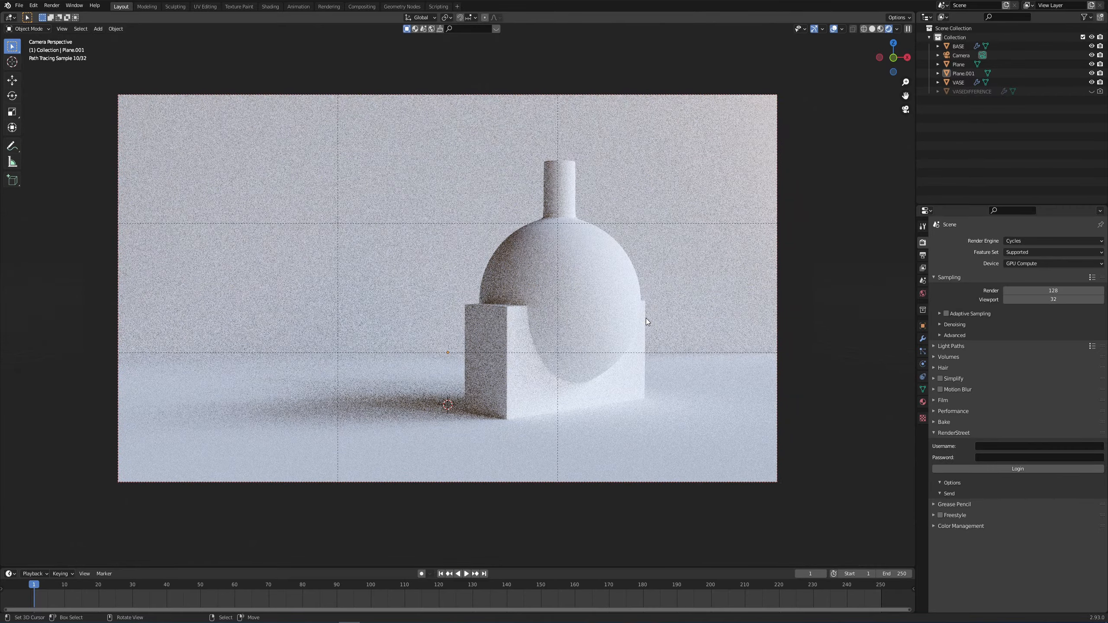
# - Return the viewport to solid shading and split off a Shader Editor beside it with its sidebar hidden
pyautogui.hotkey('shift', 'z')
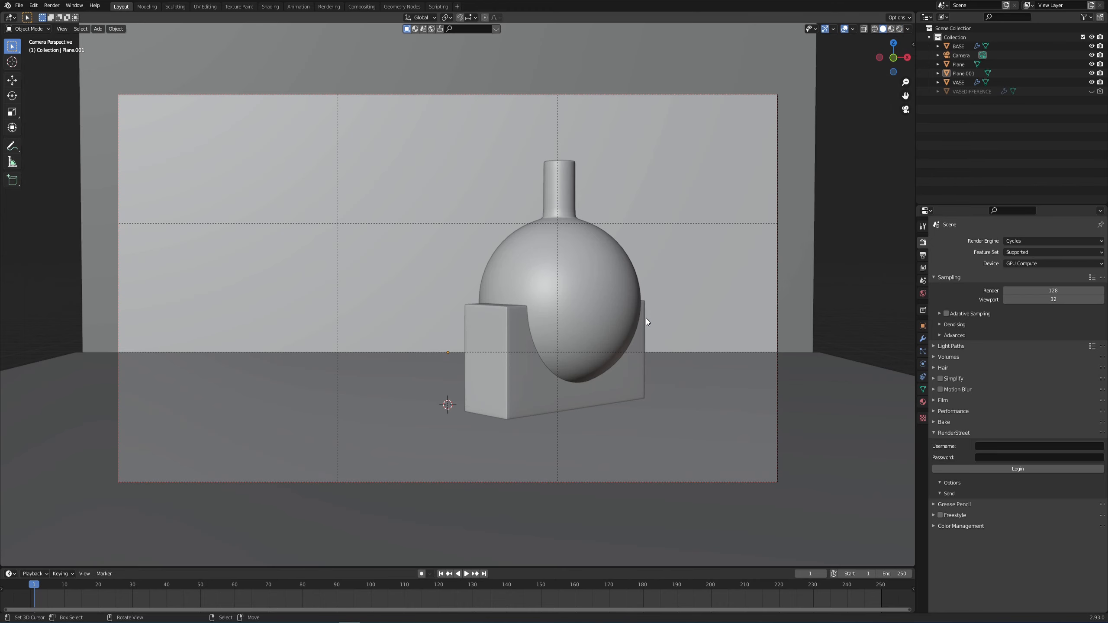
pyautogui.moveTo(913, 15)
pyautogui.mouseDown()
pyautogui.moveTo(825, 34)
pyautogui.moveTo(564, 34)
pyautogui.mouseUp()
pyautogui.click(570, 17)
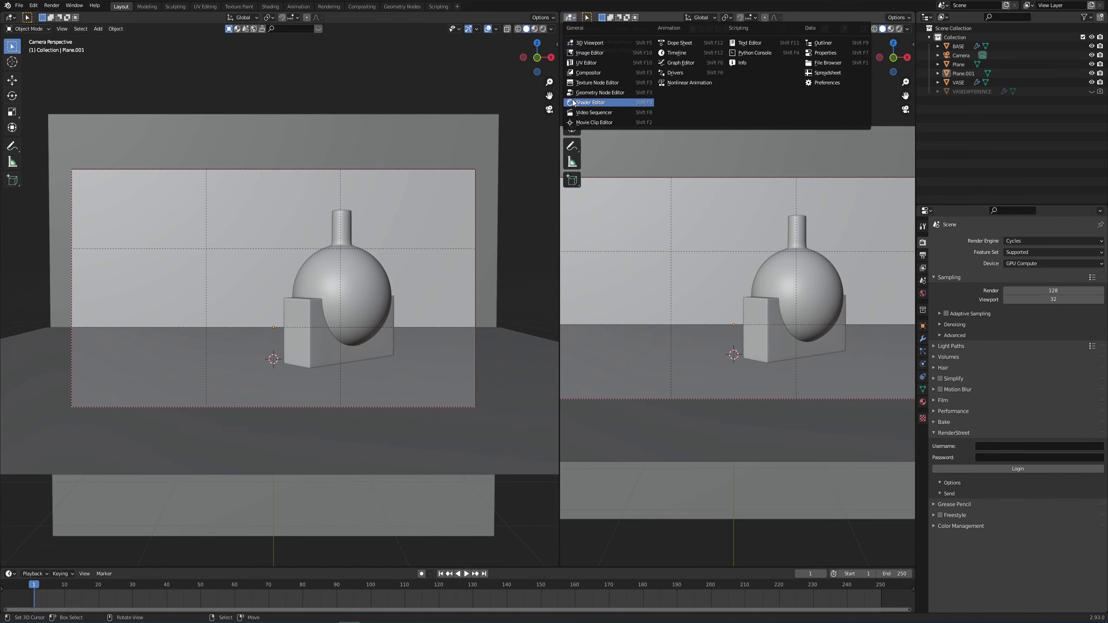
pyautogui.click(590, 103)
pyautogui.press('n')
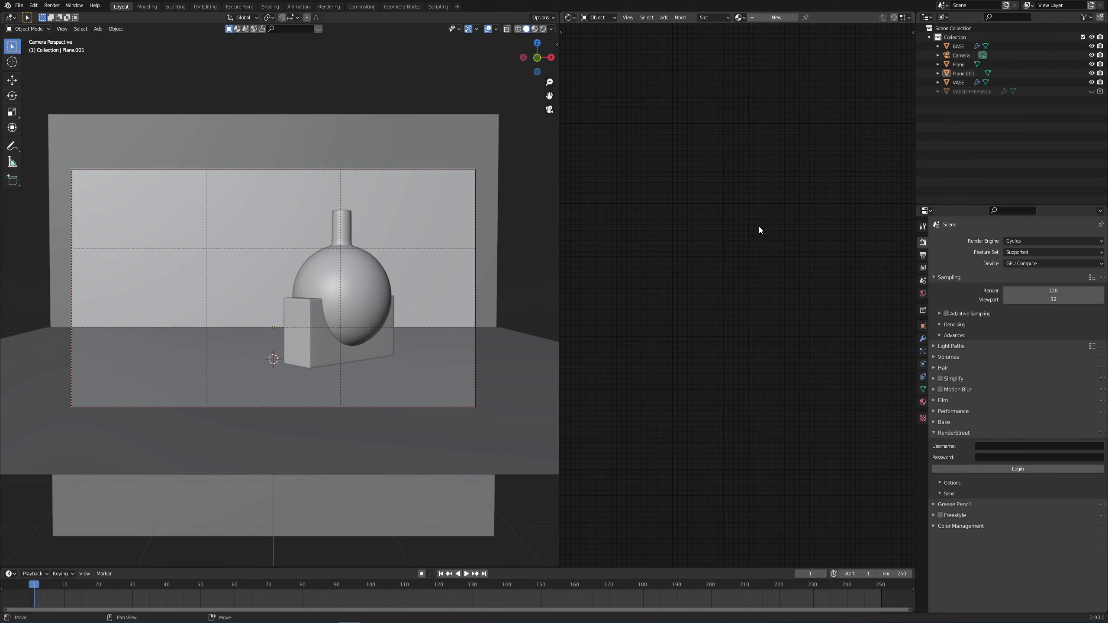
# - Select the vase and create a new Principled BSDF material for it
pyautogui.scroll(2, 353, 305)
pyautogui.keyDown('shift'); pyautogui.moveTo(429, 290); pyautogui.dragTo(358, 291, button='middle'); pyautogui.keyUp('shift')
pyautogui.rightClick(359, 291)
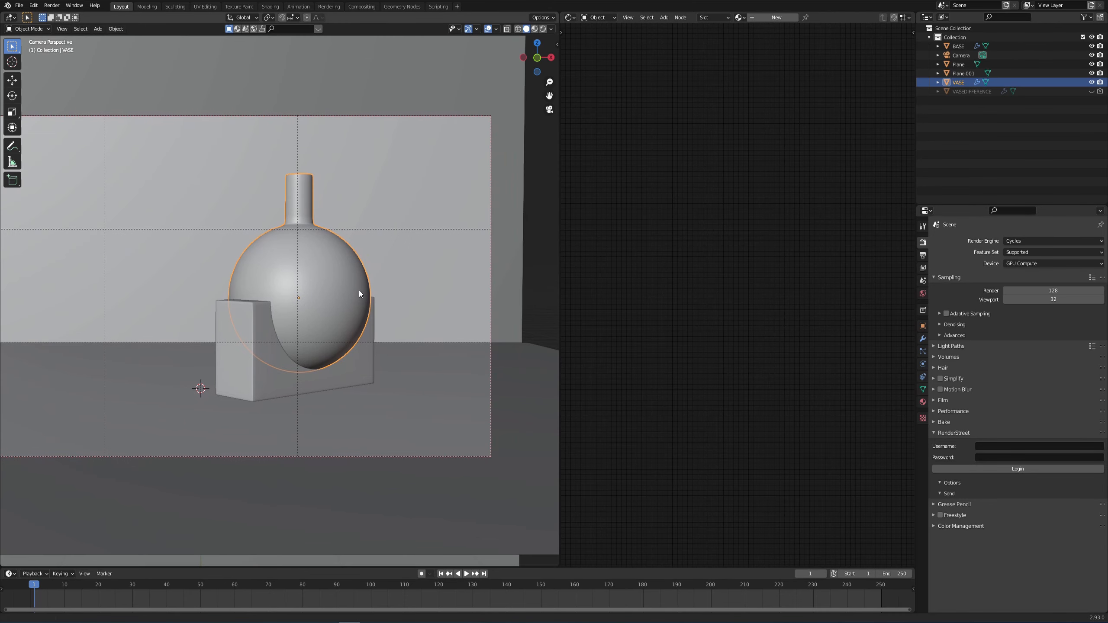
pyautogui.scroll(1, 304, 270)
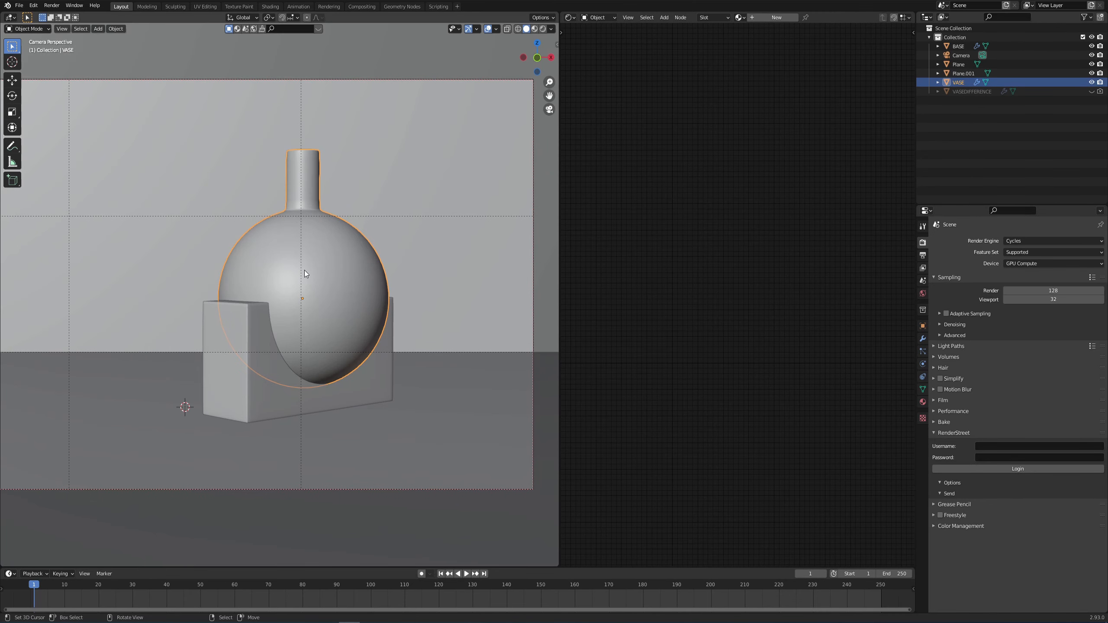
pyautogui.click(924, 402)
pyautogui.click(983, 271)
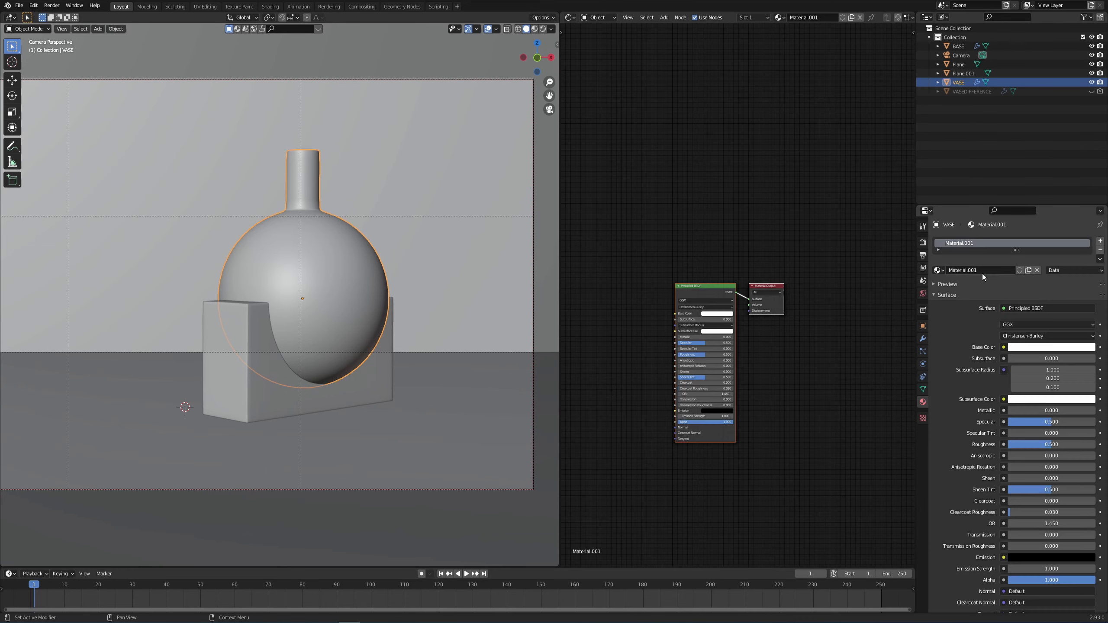
# - Rename the vase's material GLASS and fit its nodes in the Shader Editor
pyautogui.doubleClick(964, 244)
pyautogui.write('GLASS')
pyautogui.press('Return')
pyautogui.press('Home')
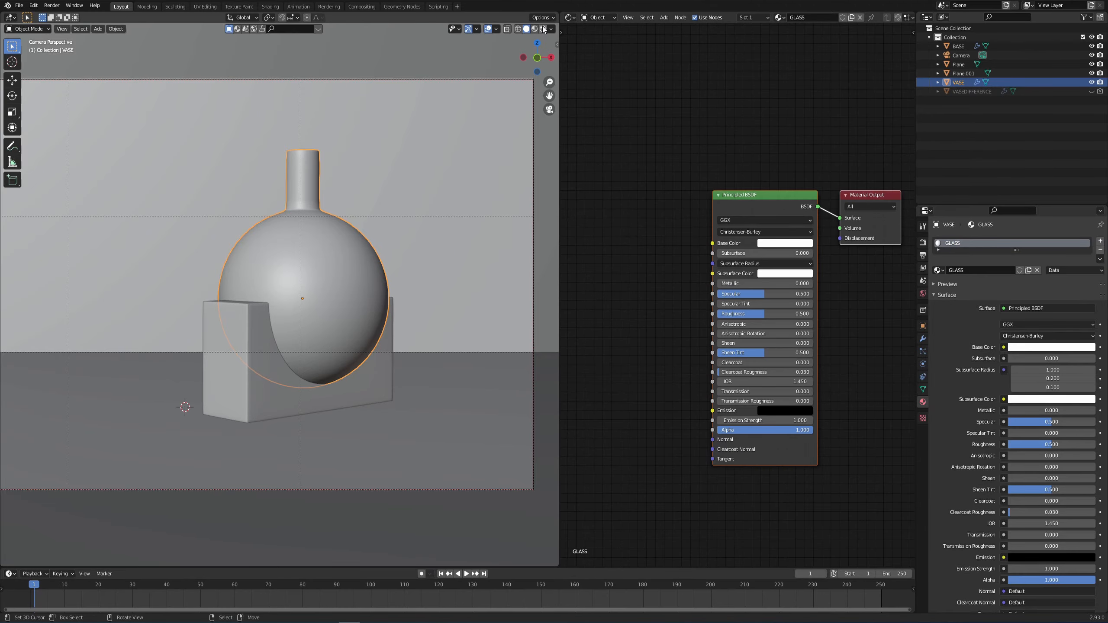
# - With rendered shading on, set the GLASS material's base color to pure white and its roughness to about 0.073
pyautogui.click(543, 29)
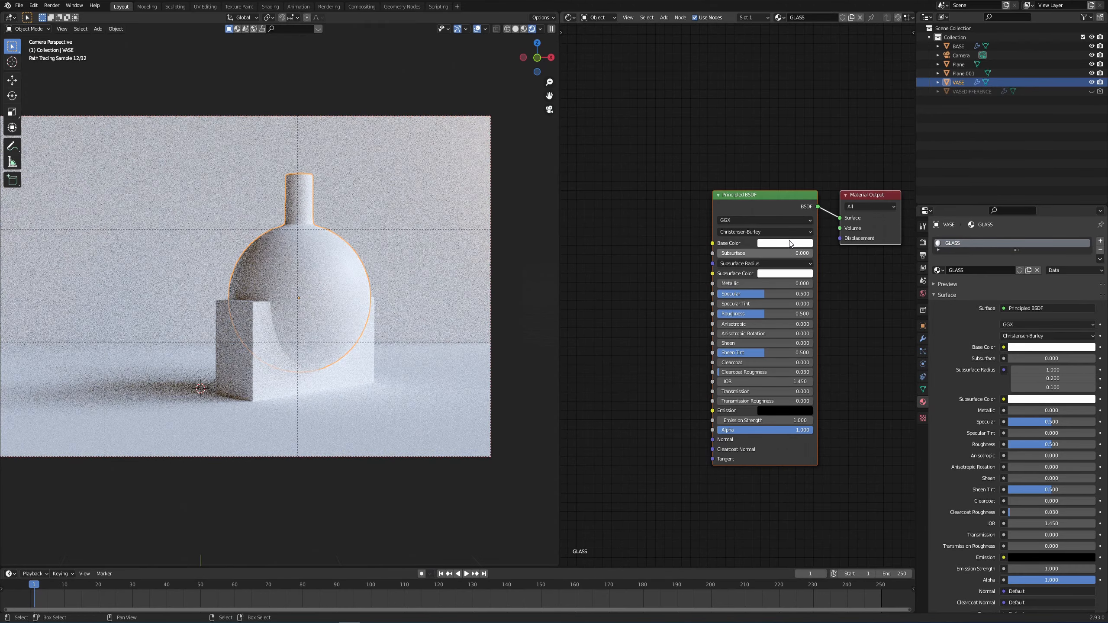
pyautogui.click(789, 243)
pyautogui.click(833, 118)
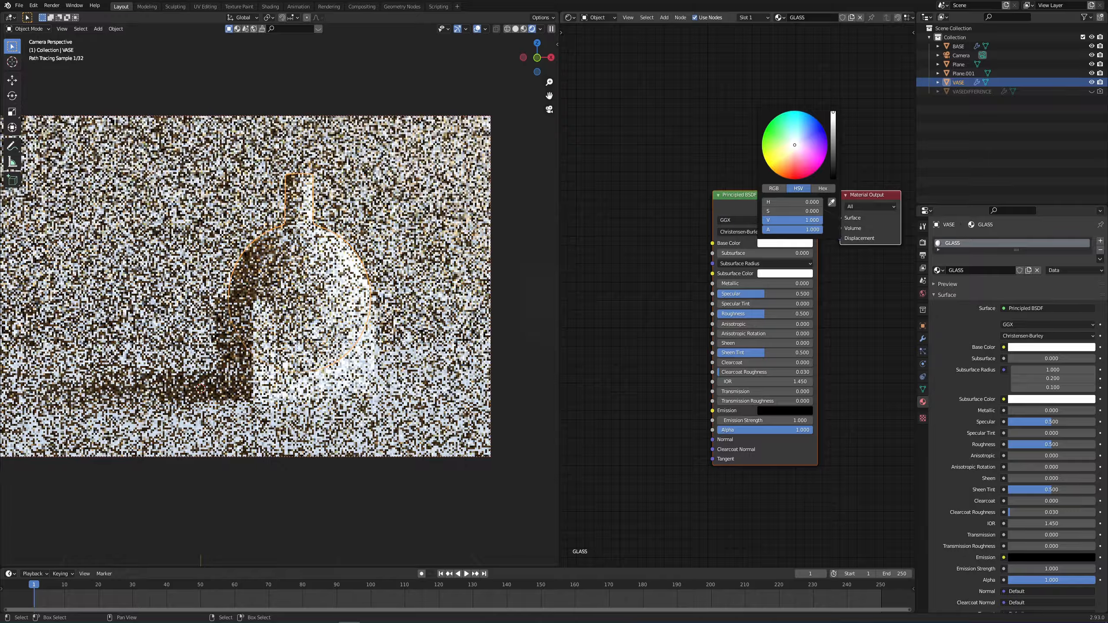
pyautogui.moveTo(765, 314); pyautogui.dragTo(727, 314)
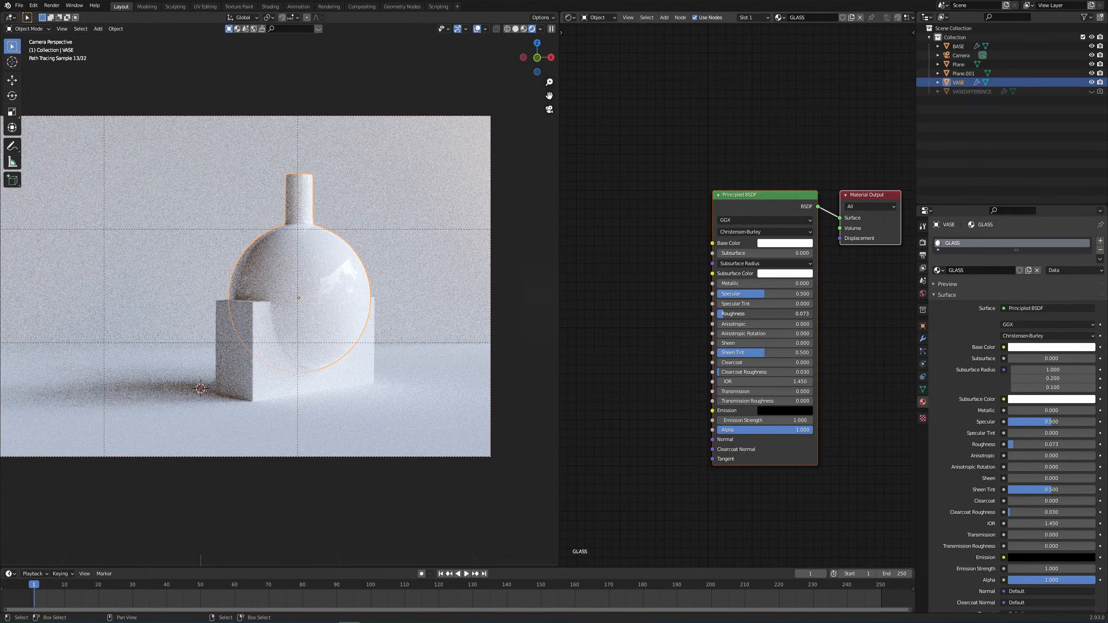
# - Set the GLASS material's roughness to about 0.068 and its transmission to 1.000
pyautogui.moveTo(727, 314); pyautogui.dragTo(725, 314)
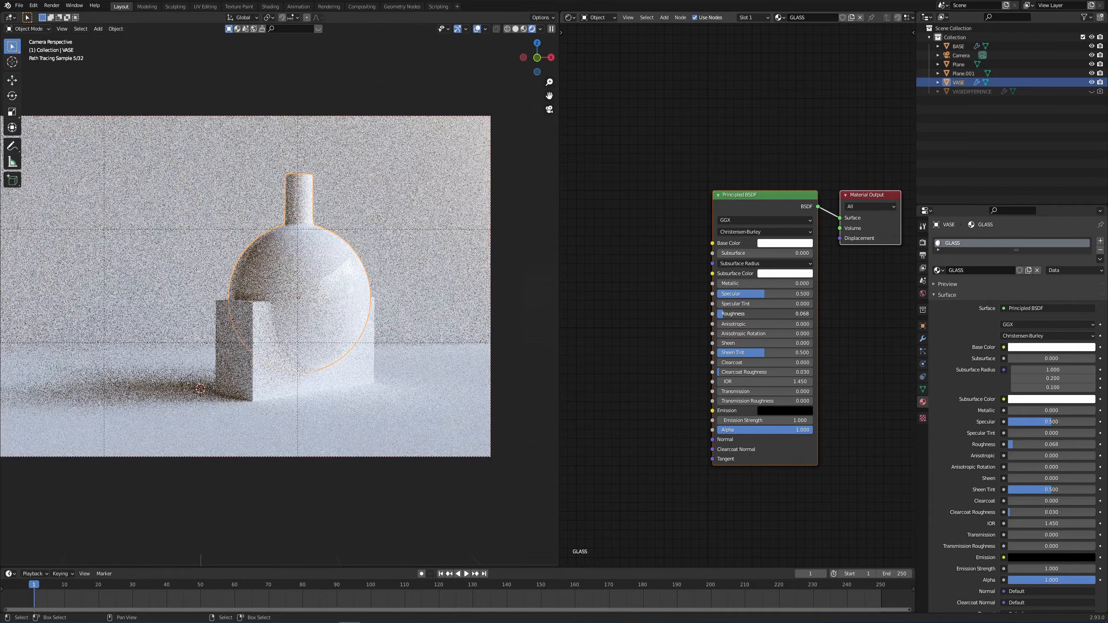
pyautogui.scroll(6, 366, 287)
pyautogui.scroll(-3, 391, 215)
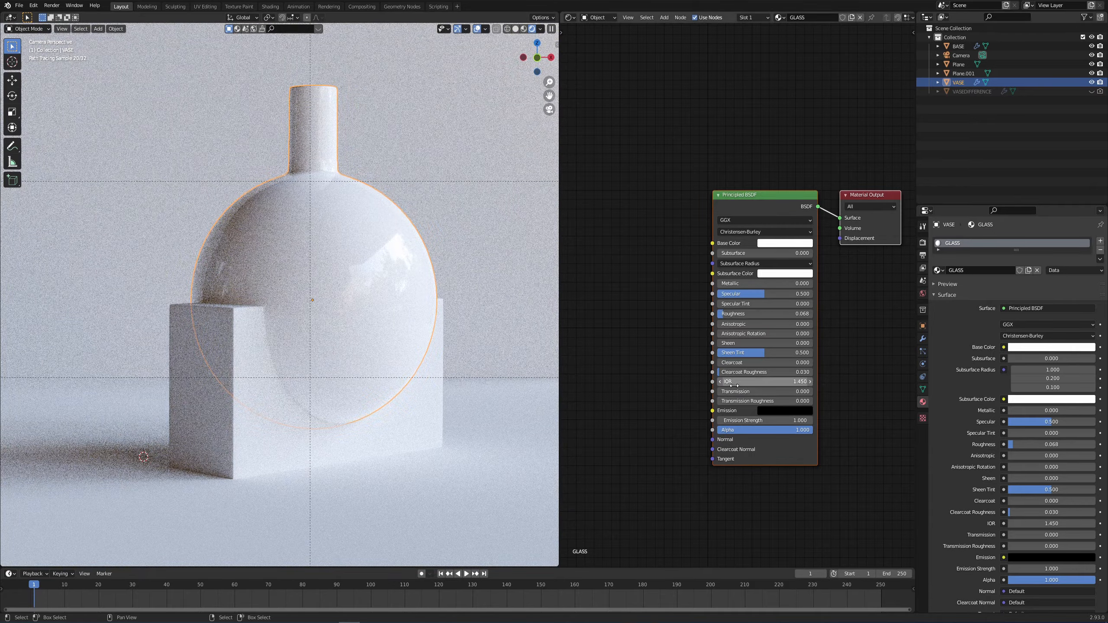
pyautogui.moveTo(728, 392); pyautogui.dragTo(816, 393)
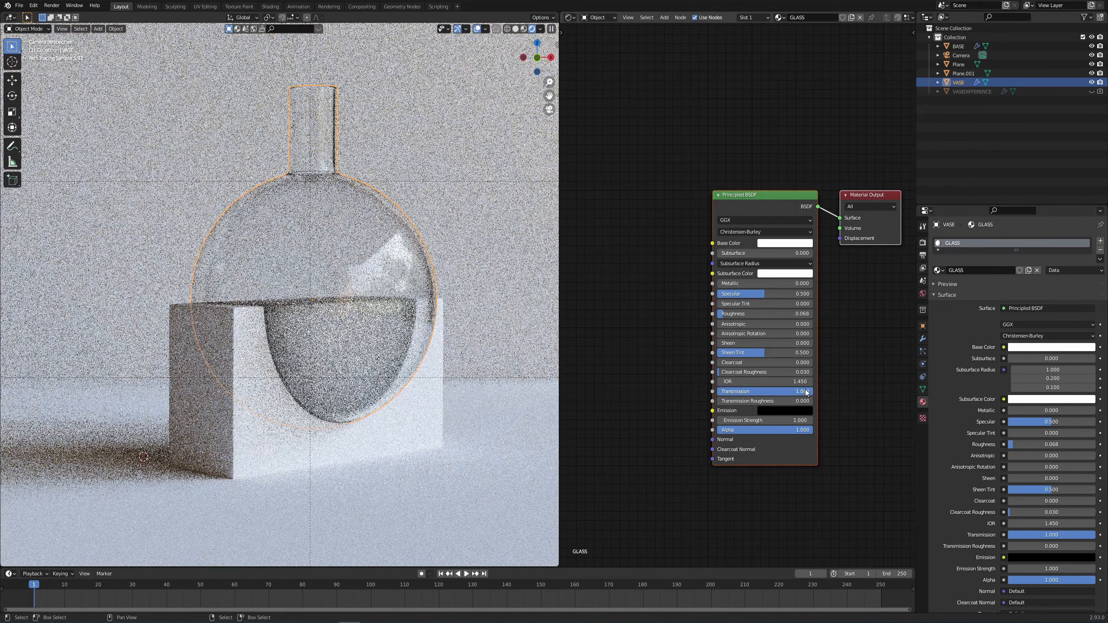
pyautogui.click(433, 222)
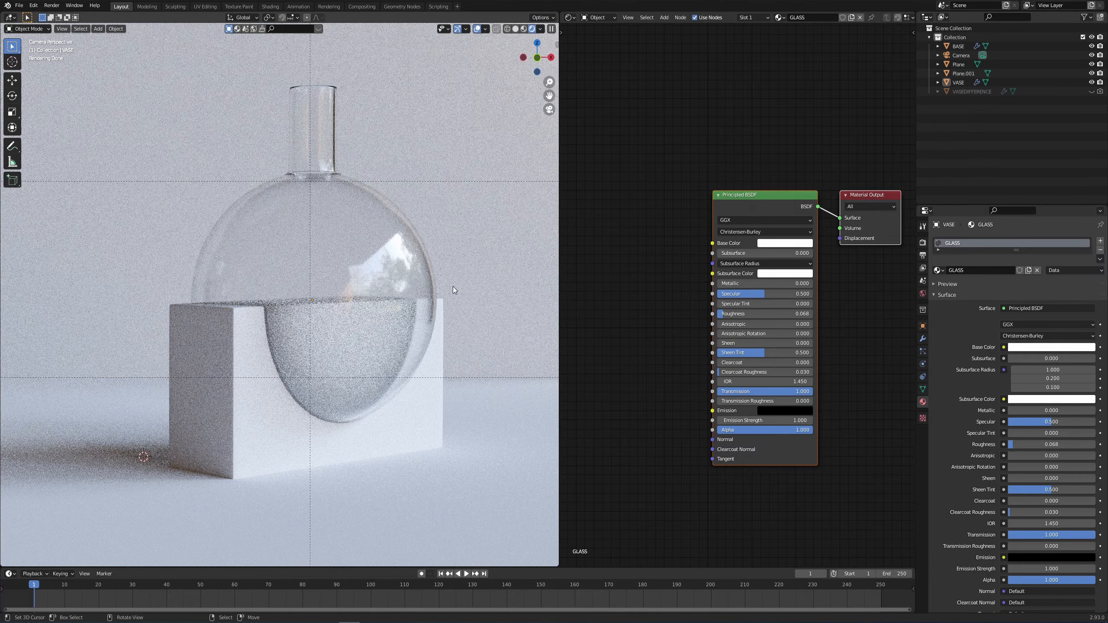
pyautogui.scroll(-2, 319, 310)
pyautogui.scroll(2, 366, 303)
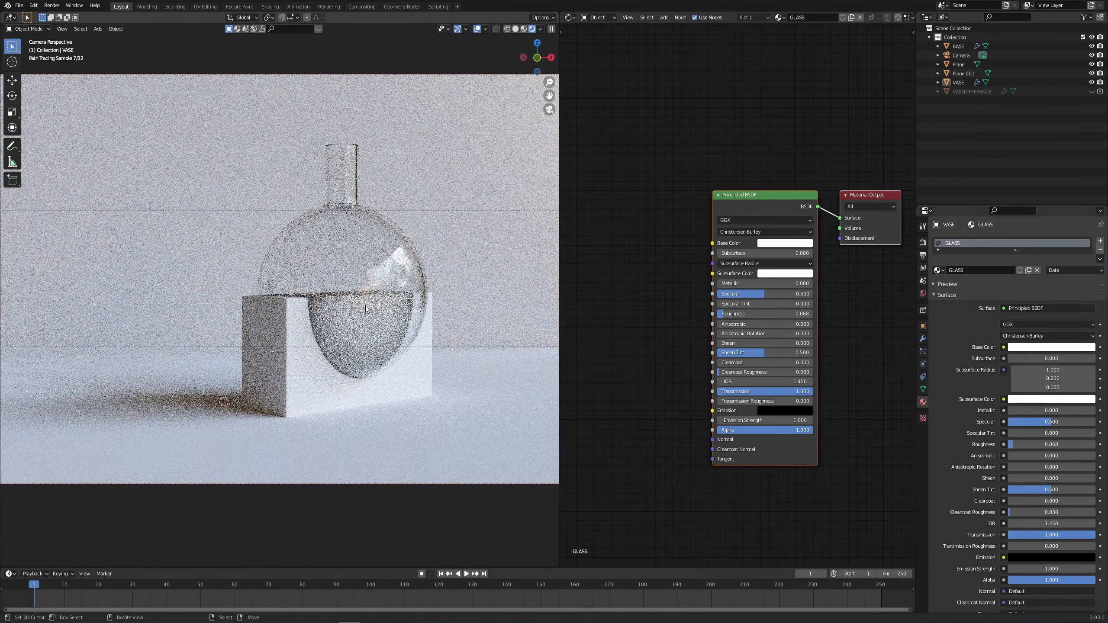
pyautogui.scroll(1, 349, 301)
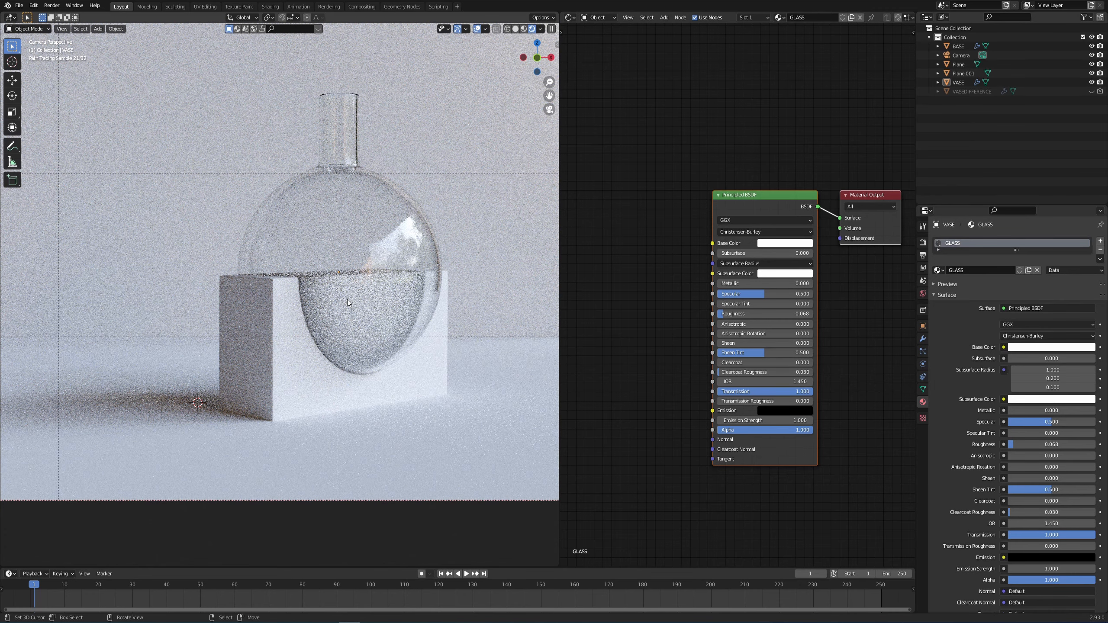
# - Rename the base's material GRANITE and build a Principled texture setup from the blue marble base color, normal and displacement maps
pyautogui.click(262, 311)
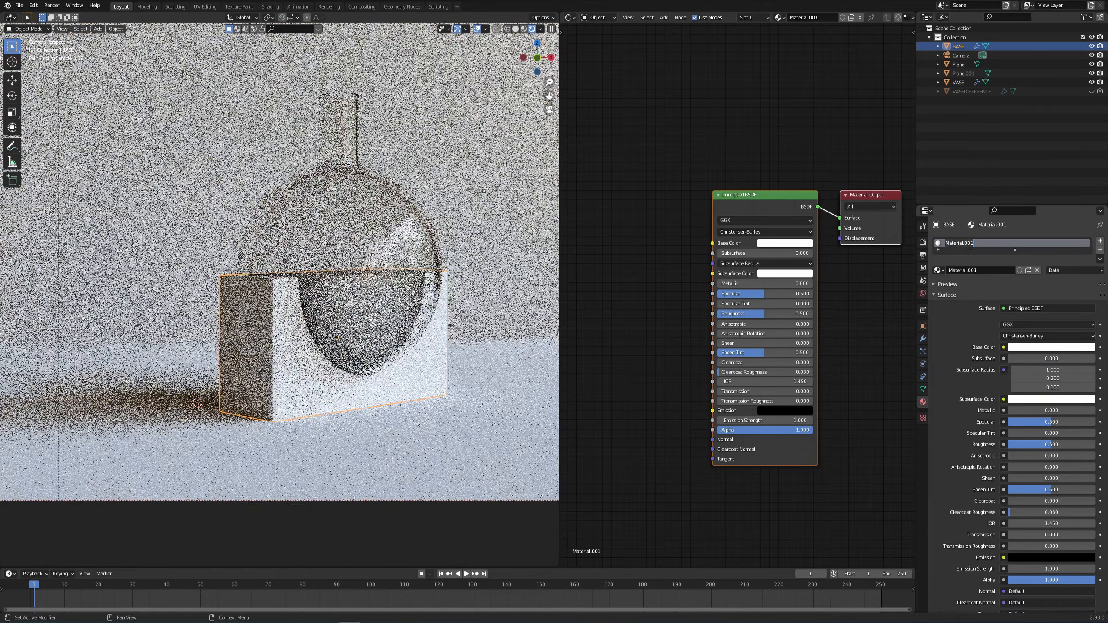
pyautogui.doubleClick(972, 243)
pyautogui.write('GRANITE')
pyautogui.press('Return')
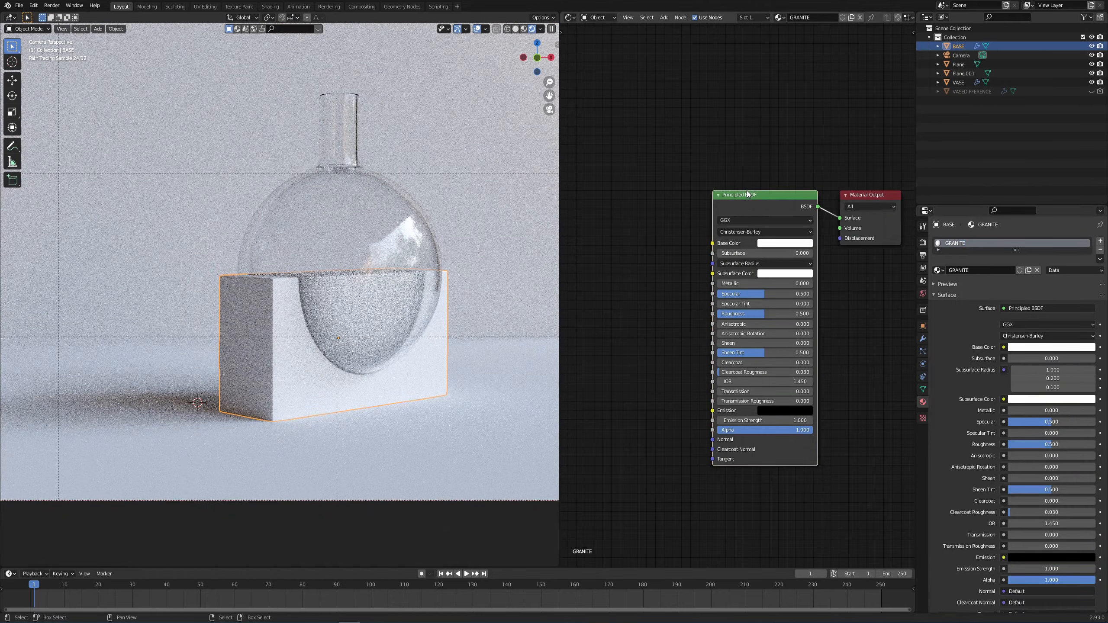
pyautogui.hotkey('ctrl', 'shift', 't')
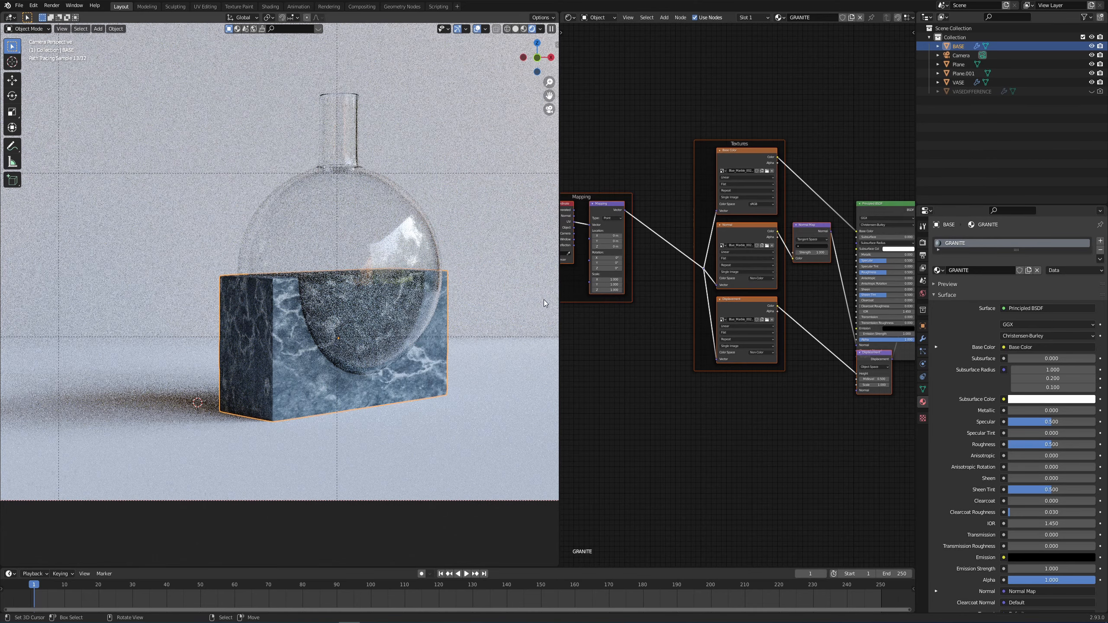
# - Add a Value node to the GRANITE node tree beside the Mapping node and connect it to the Mapping scale
pyautogui.moveTo(597, 293); pyautogui.dragTo(662, 288, button='middle')
pyautogui.scroll(1, 614, 284)
pyautogui.click(613, 284)
pyautogui.hotkey('shift', 'a')
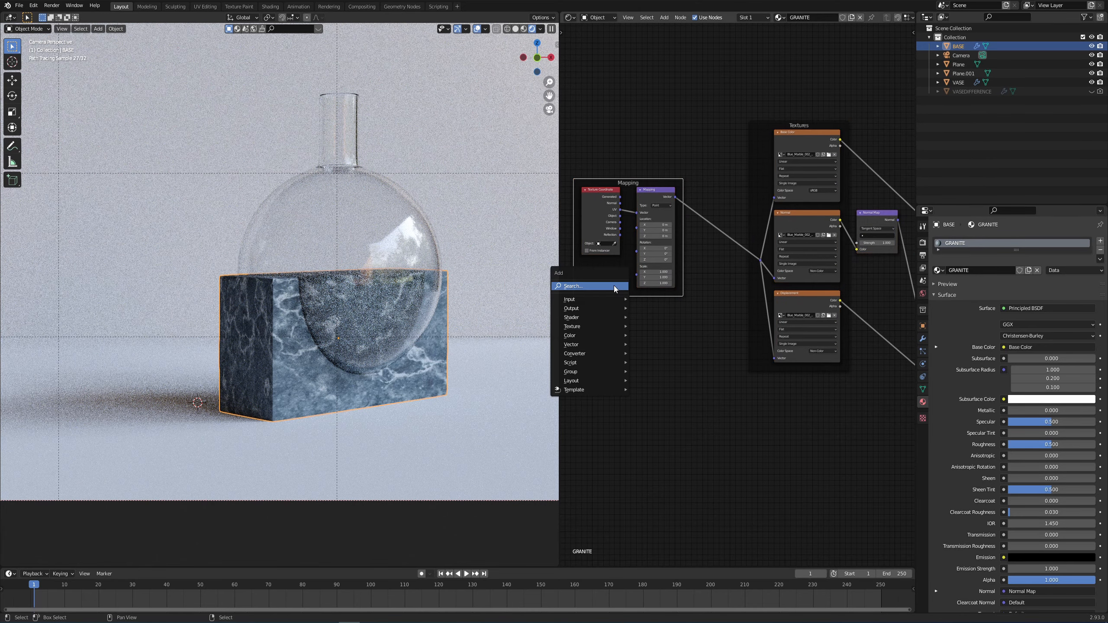
pyautogui.click(614, 286)
pyautogui.write('v')
pyautogui.press('Return')
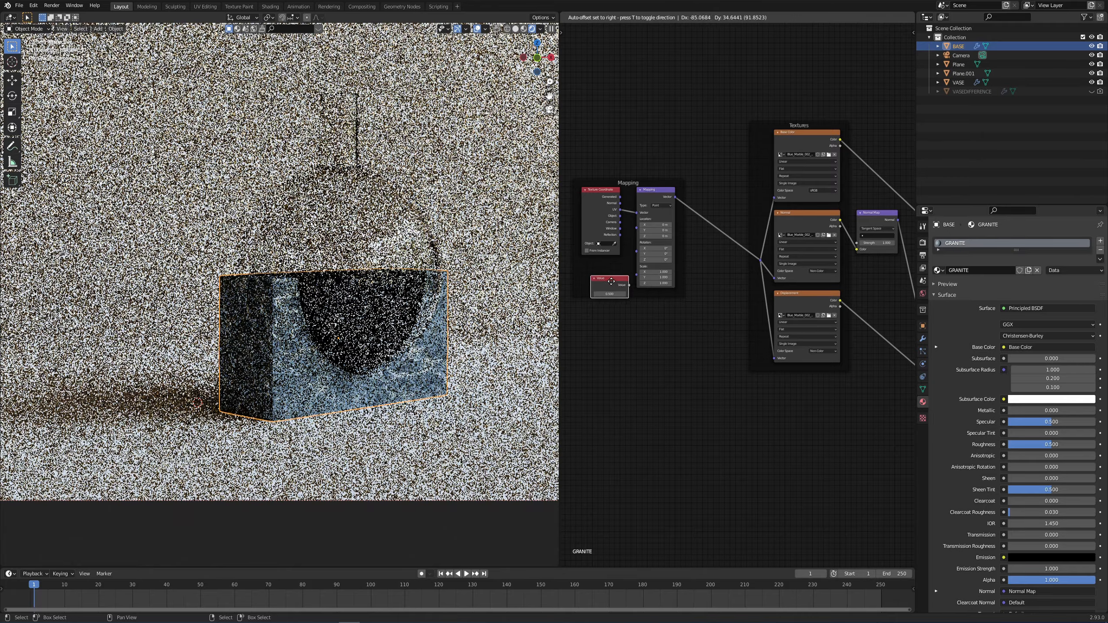
pyautogui.moveTo(615, 276); pyautogui.dragTo(637, 275)
# - Set the Value node that drives the marble texture scale to 3
pyautogui.doubleClick(596, 285)
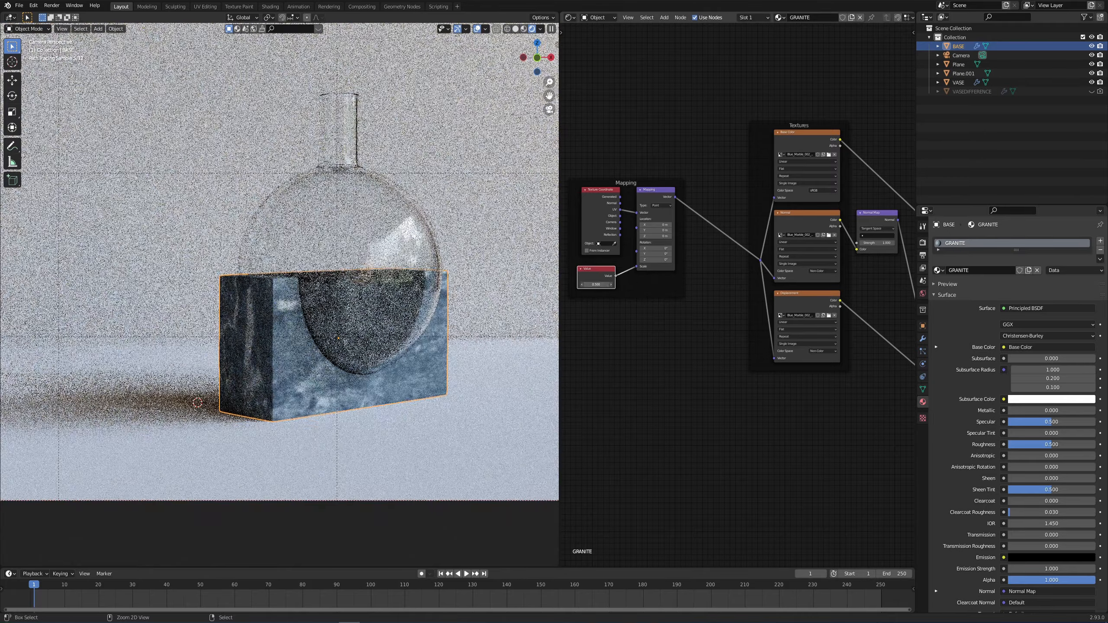
pyautogui.write('3')
pyautogui.press('Return')
pyautogui.click(612, 284)
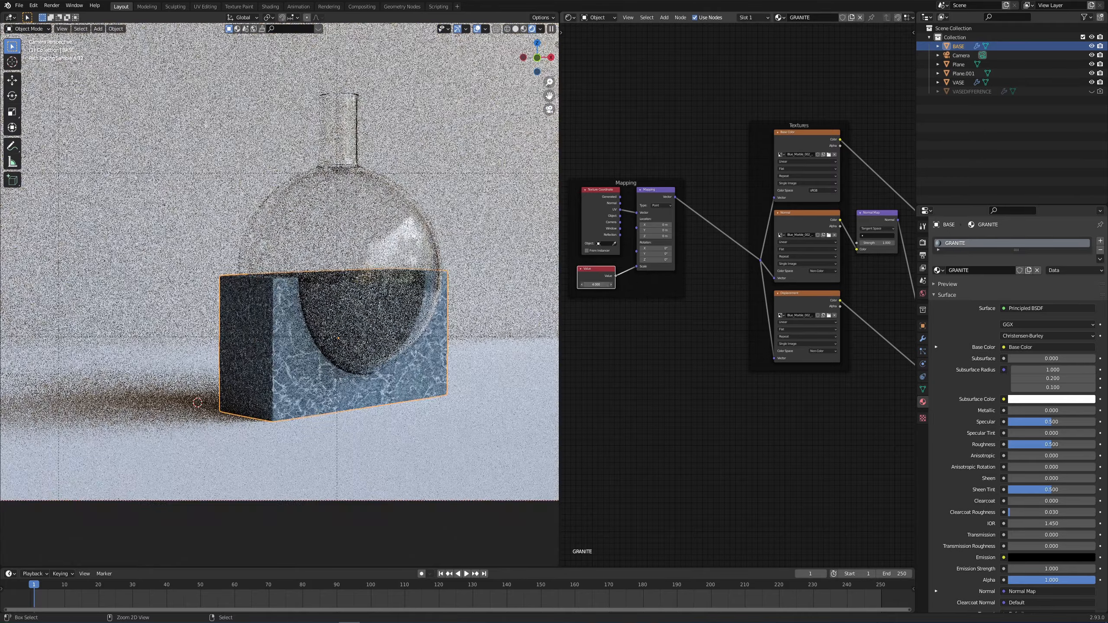
# - In material preview, set the base's Subdivision modifier to Simple and enable its Boolean modifier in the viewport
pyautogui.scroll(3, 371, 332)
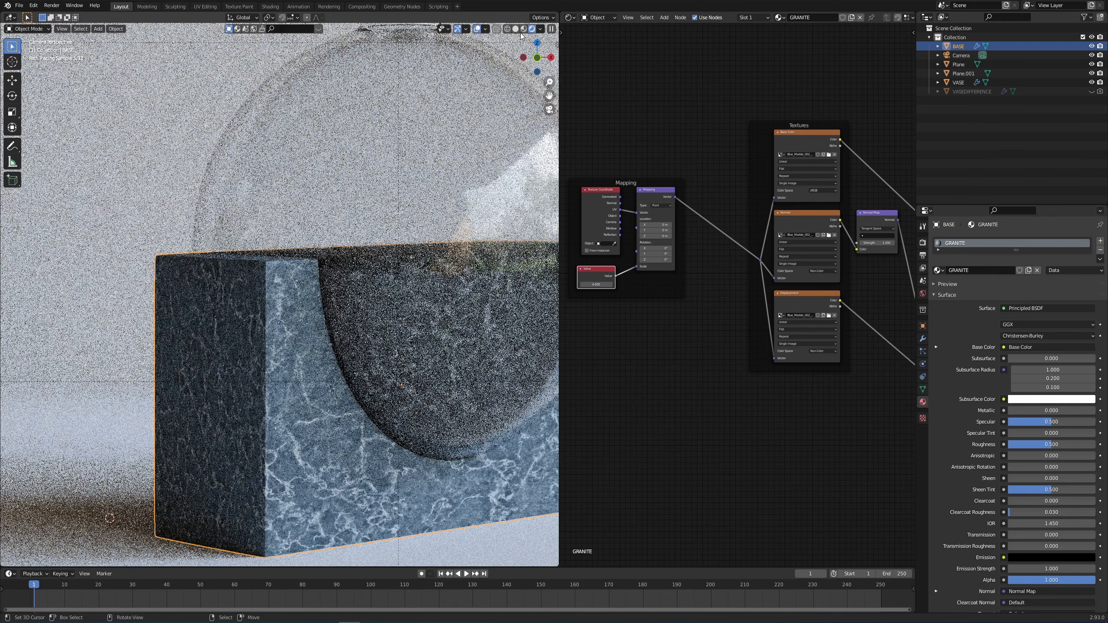
pyautogui.scroll(5, 318, 311)
pyautogui.scroll(2, 248, 280)
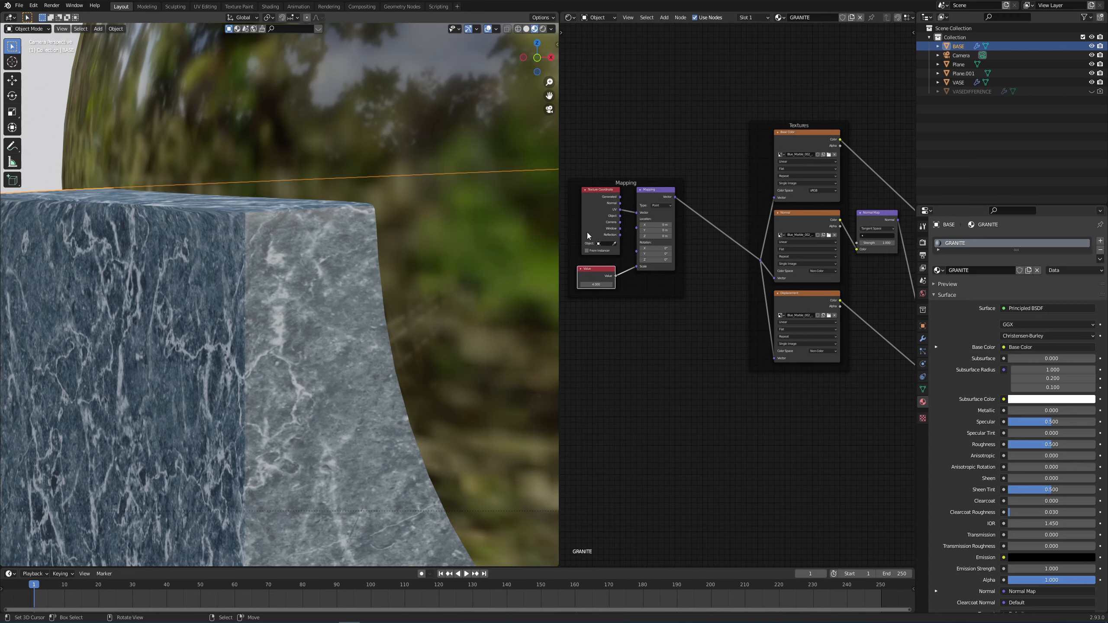
pyautogui.click(923, 339)
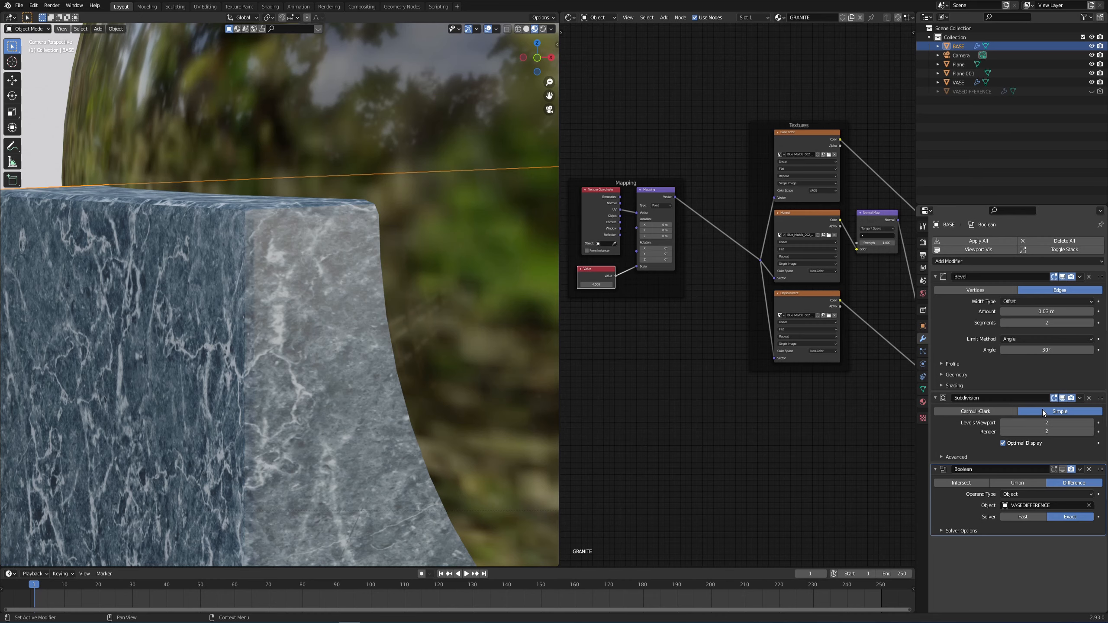
pyautogui.click(957, 411)
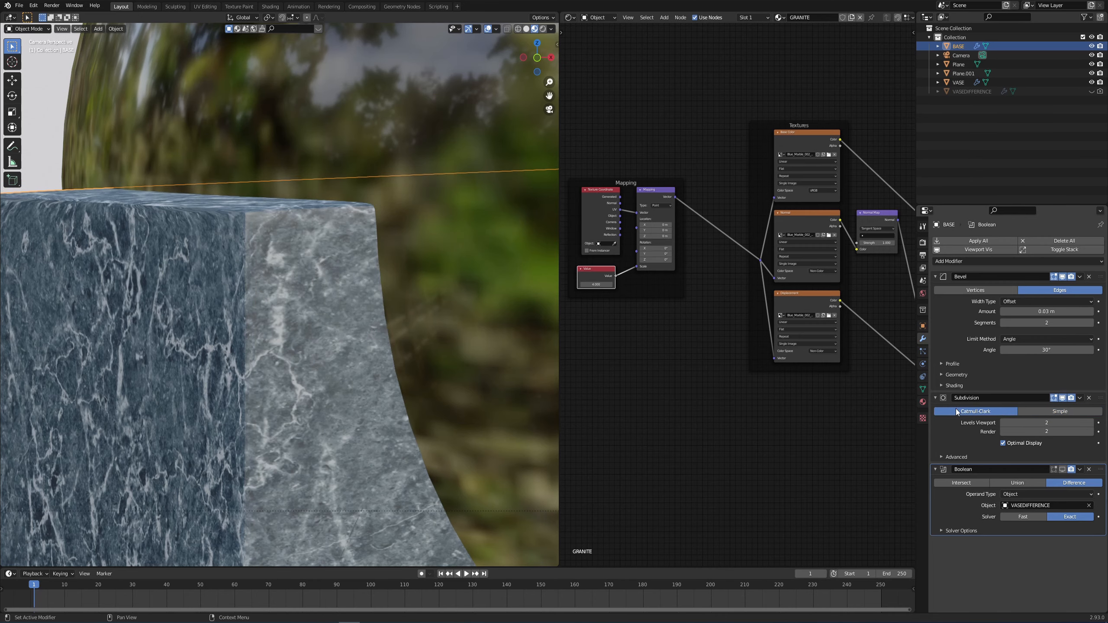
pyautogui.click(1061, 411)
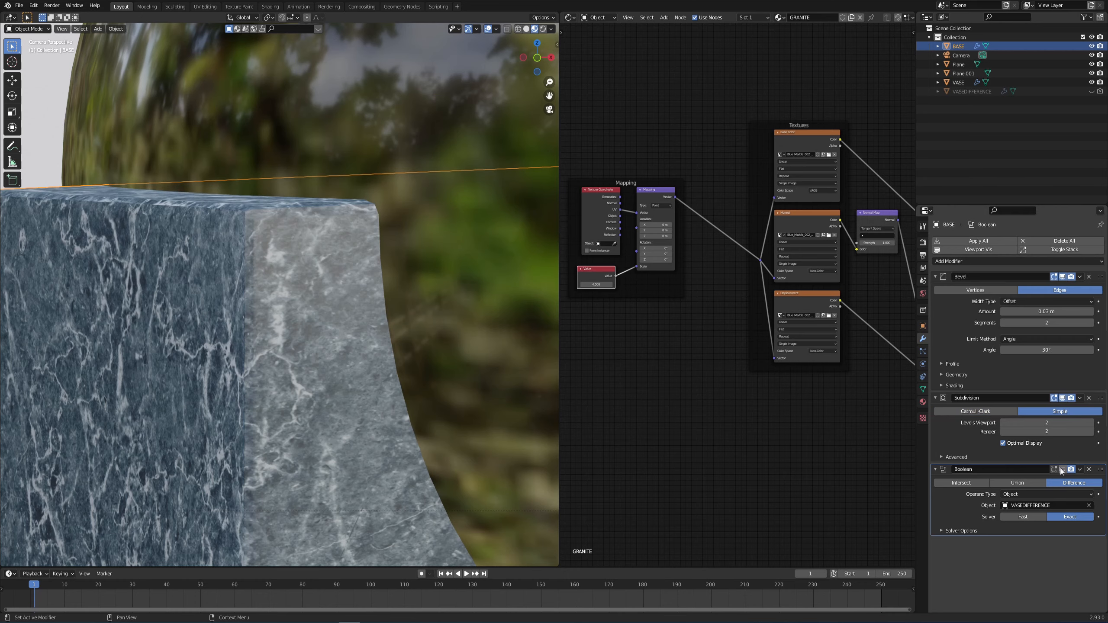
pyautogui.click(1064, 470)
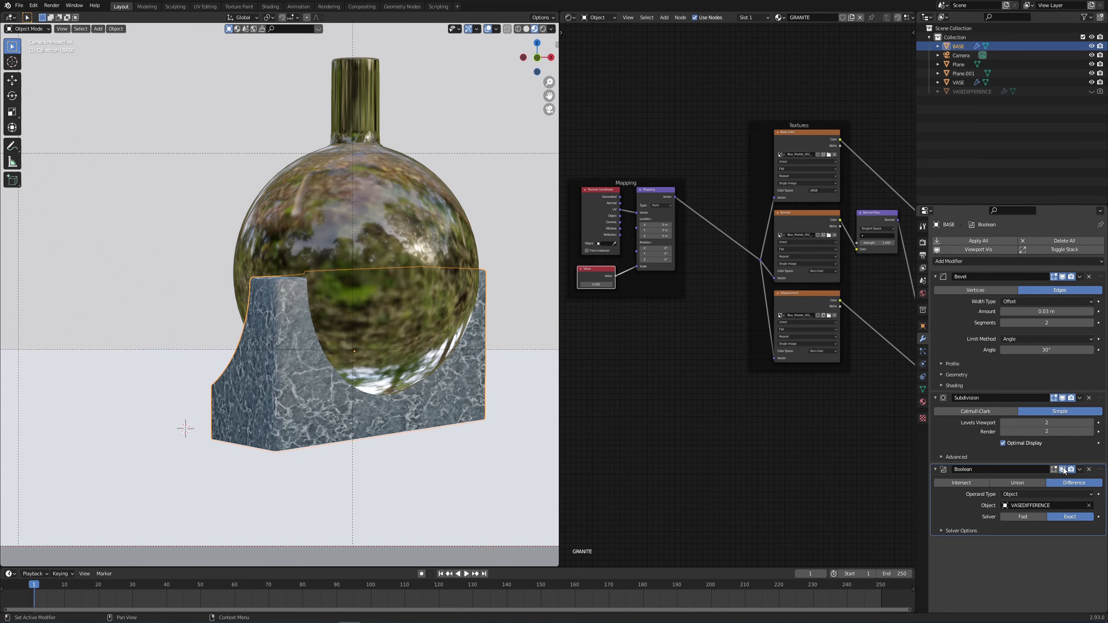
pyautogui.keyDown('shift'); pyautogui.moveTo(264, 349); pyautogui.dragTo(328, 352, button='middle'); pyautogui.keyUp('shift')
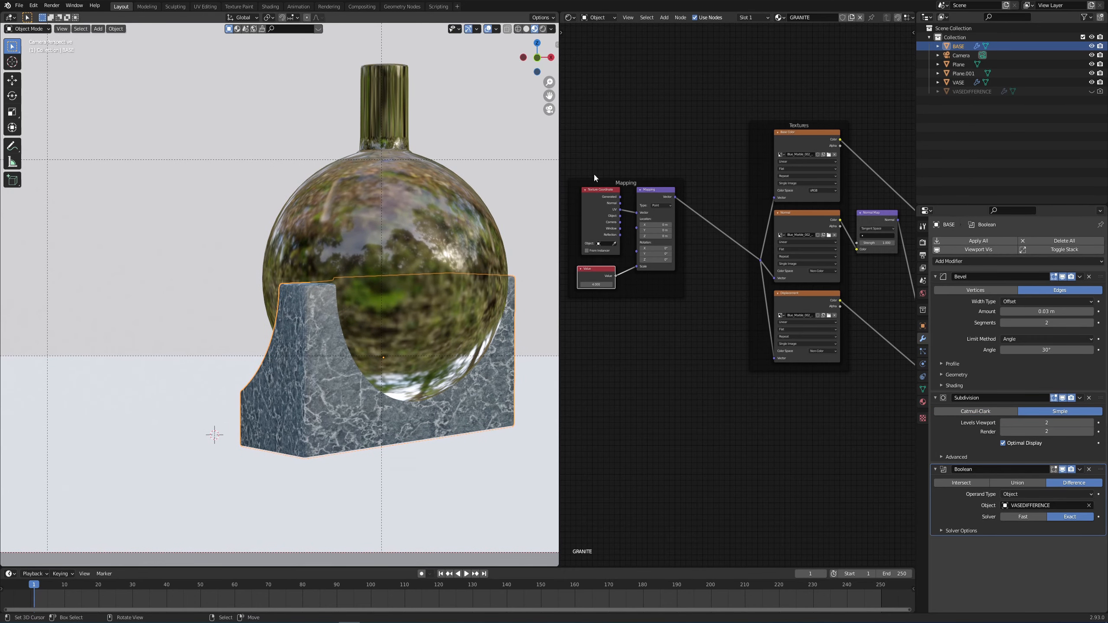
# - Unhide the VASEDIFFERENCE cutter sphere and shade it smooth
pyautogui.click(1091, 92)
pyautogui.click(1061, 92)
pyautogui.rightClick(230, 266)
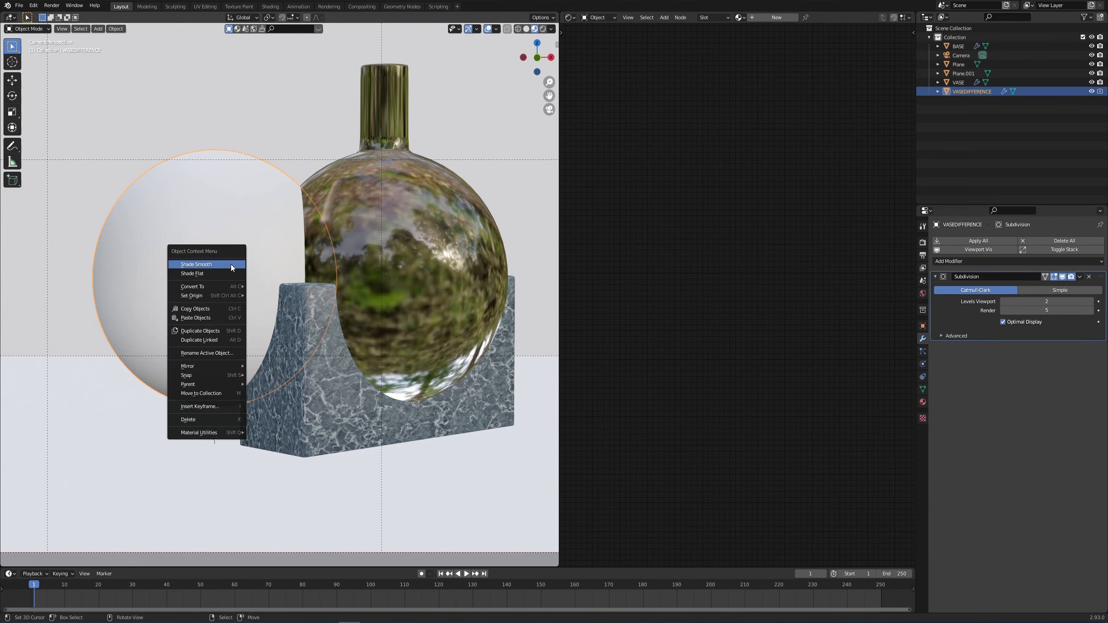
pyautogui.click(231, 265)
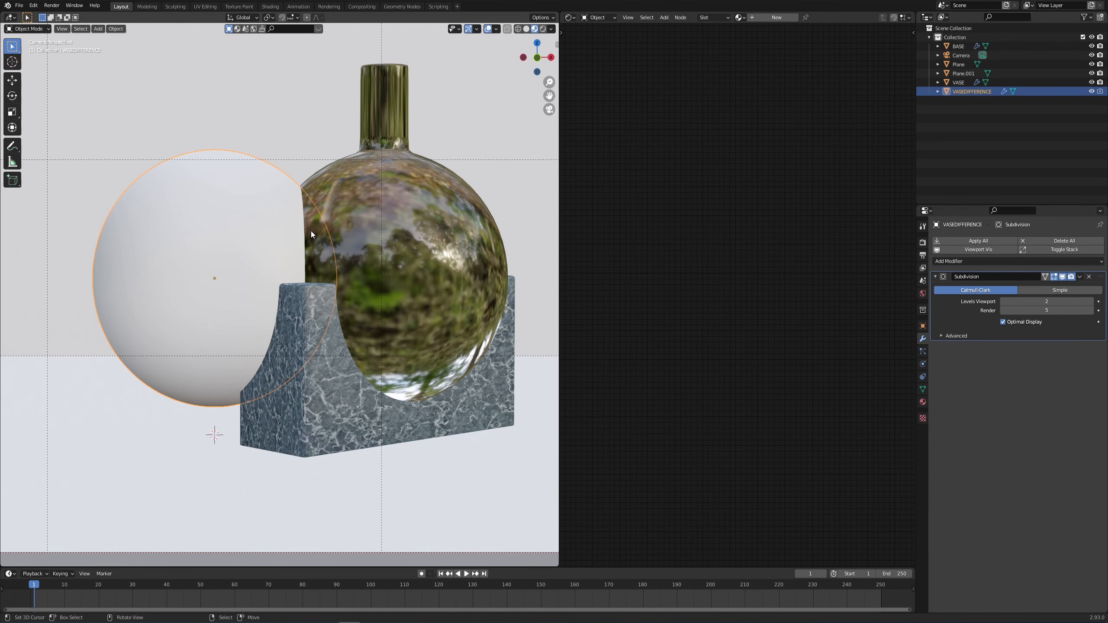
# - Snap the 3D cursor to the vase, and snap VASEDIFFERENCE to the cursor so both share the same centre
pyautogui.click(369, 247)
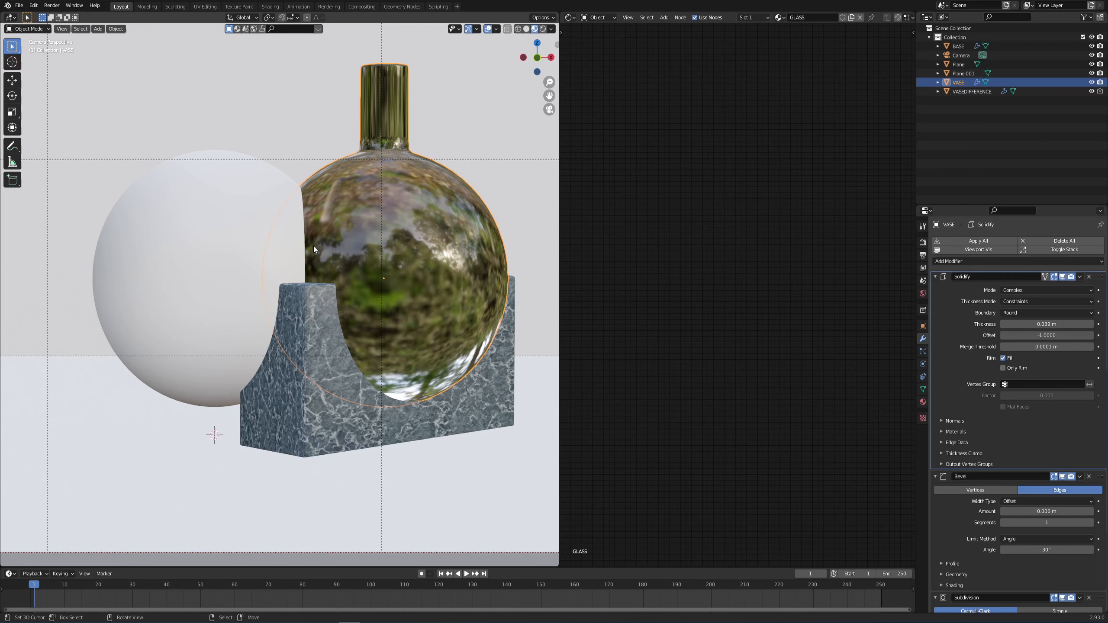
pyautogui.hotkey('shift', 's')
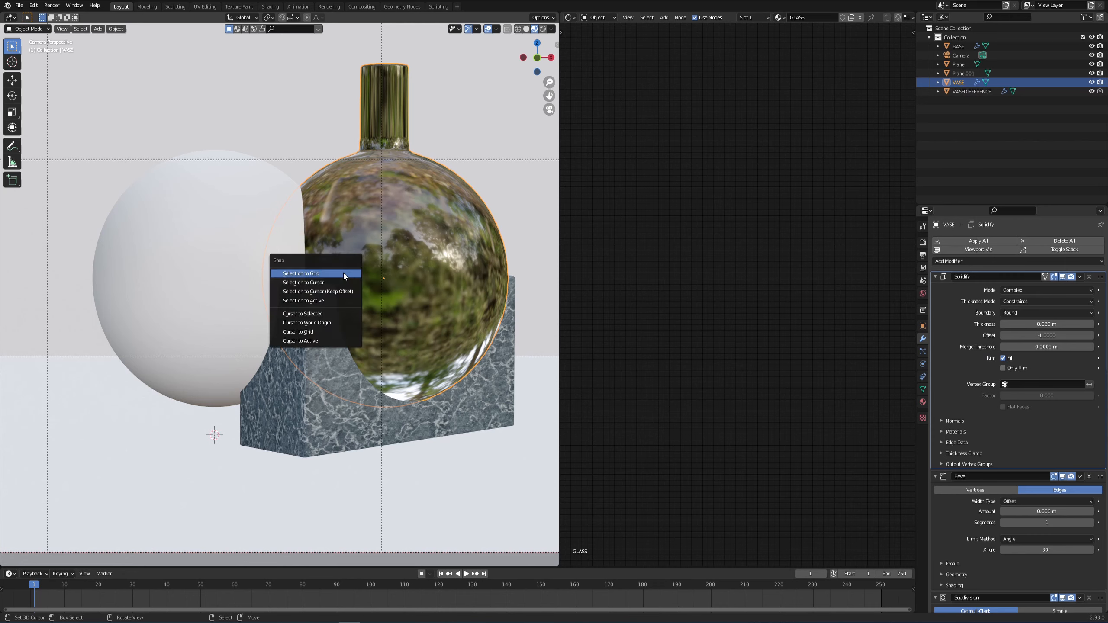
pyautogui.click(323, 315)
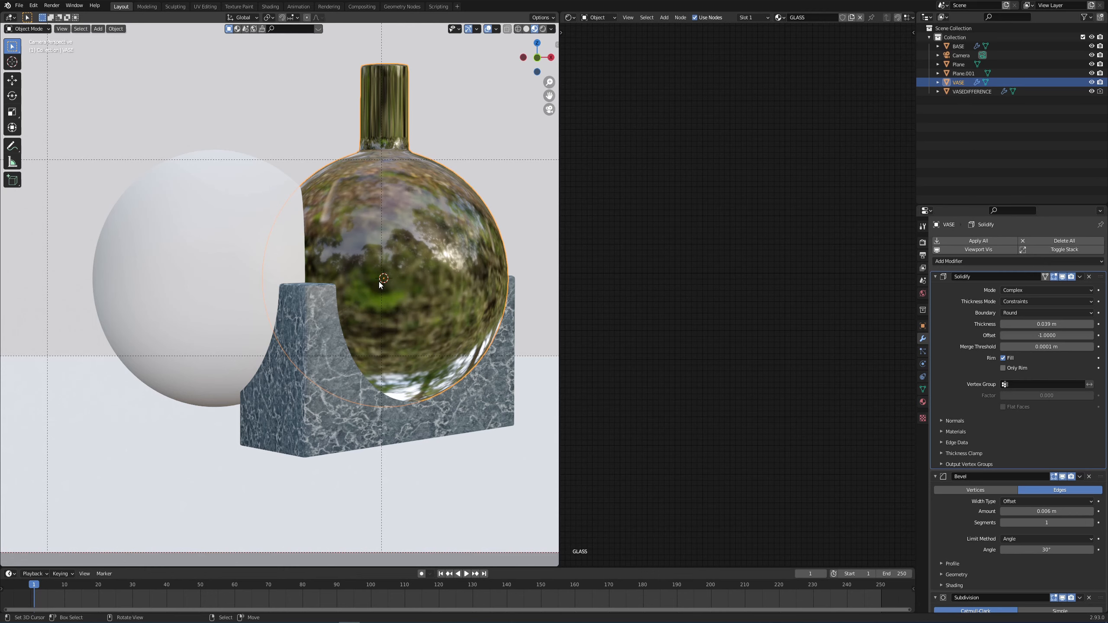
pyautogui.click(275, 251)
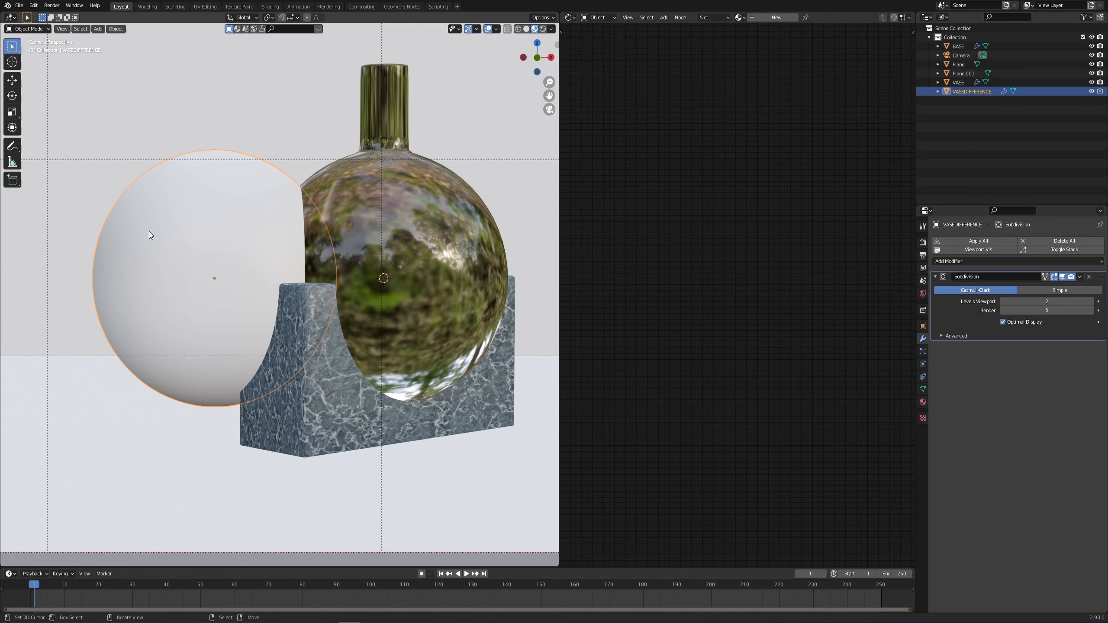
pyautogui.hotkey('shift', 's')
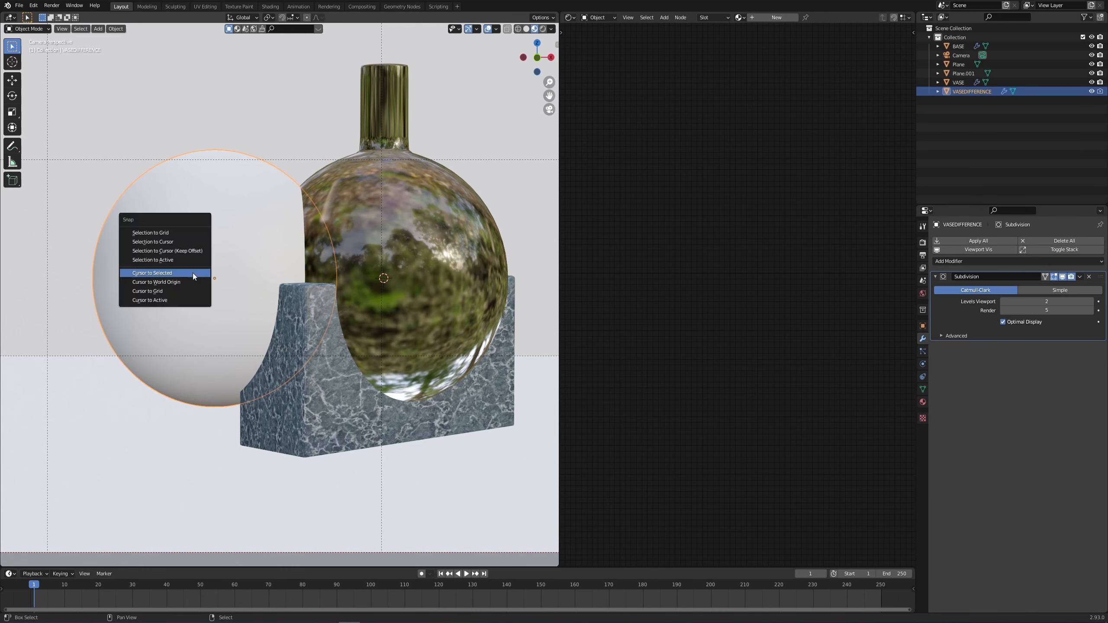
pyautogui.click(178, 242)
pyautogui.keyDown('shift'); pyautogui.moveTo(496, 262); pyautogui.dragTo(422, 267, button='middle'); pyautogui.keyUp('shift')
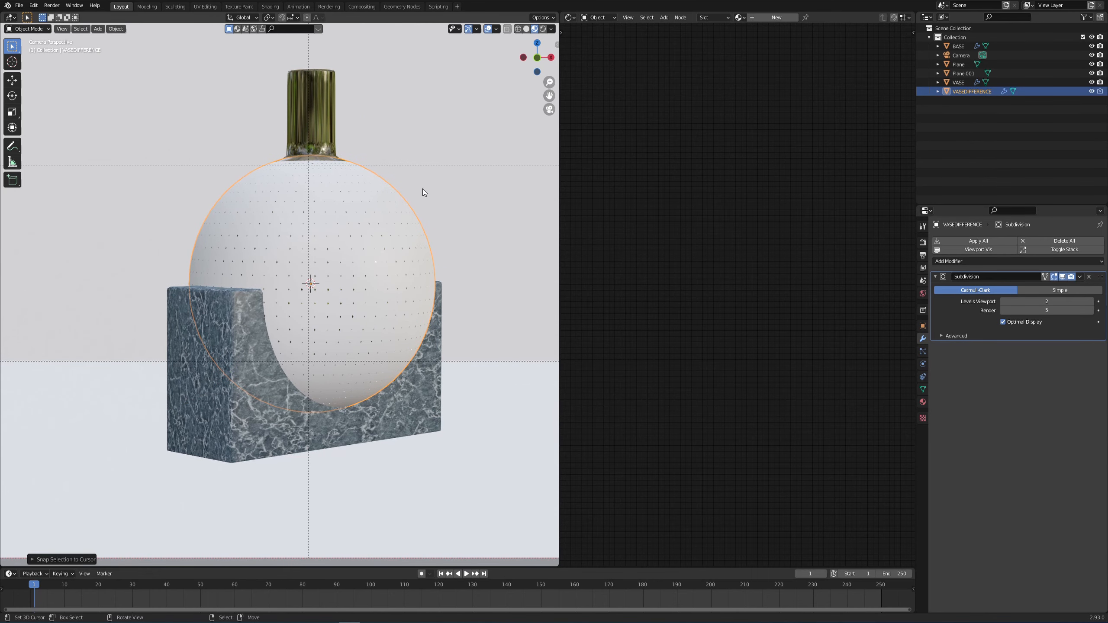
# - Set VASEDIFFERENCE to display as Wire in the viewport
pyautogui.click(923, 326)
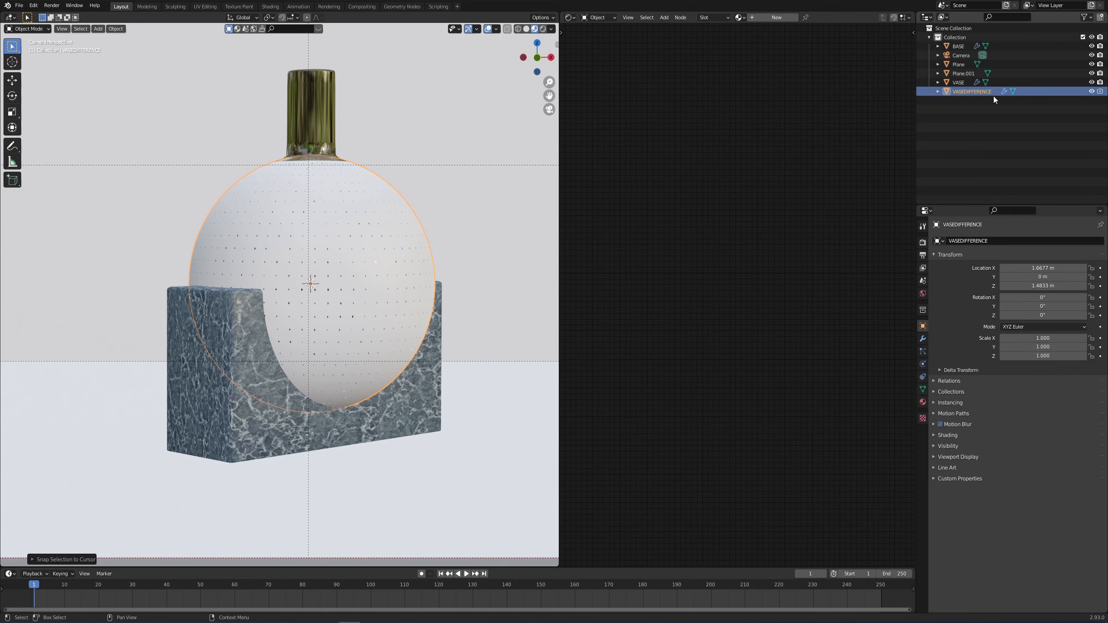
pyautogui.click(952, 457)
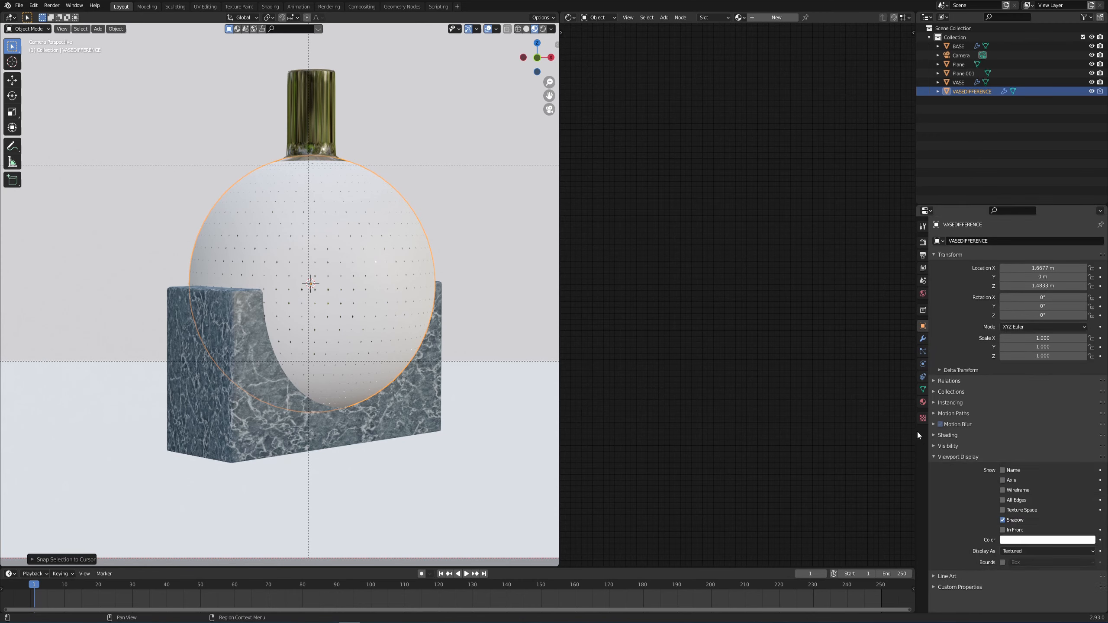
pyautogui.click(1011, 553)
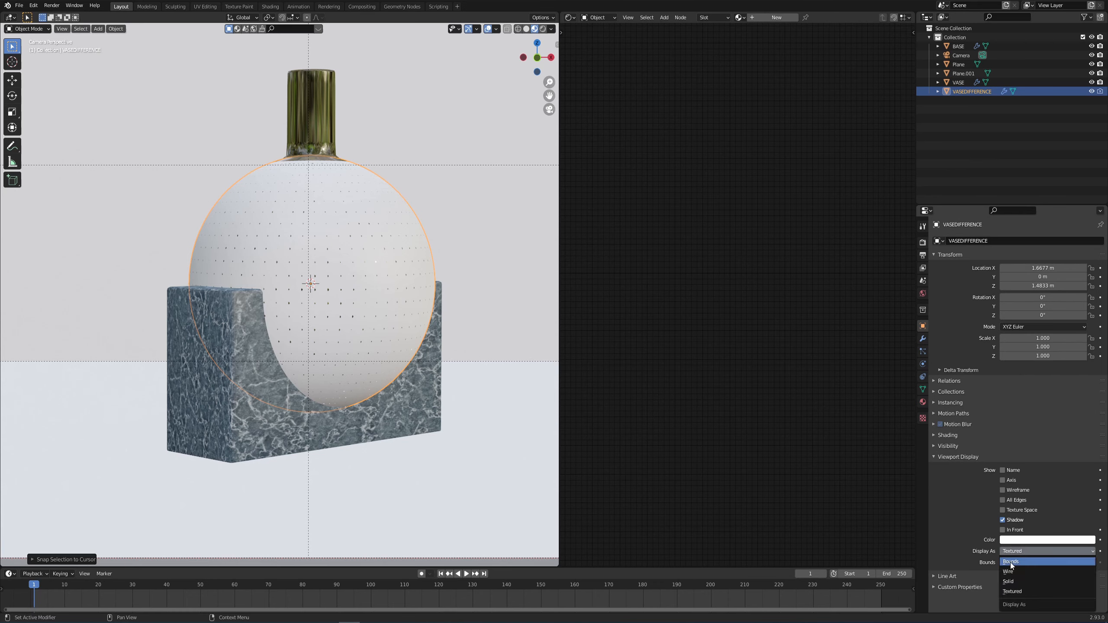
pyautogui.click(1014, 572)
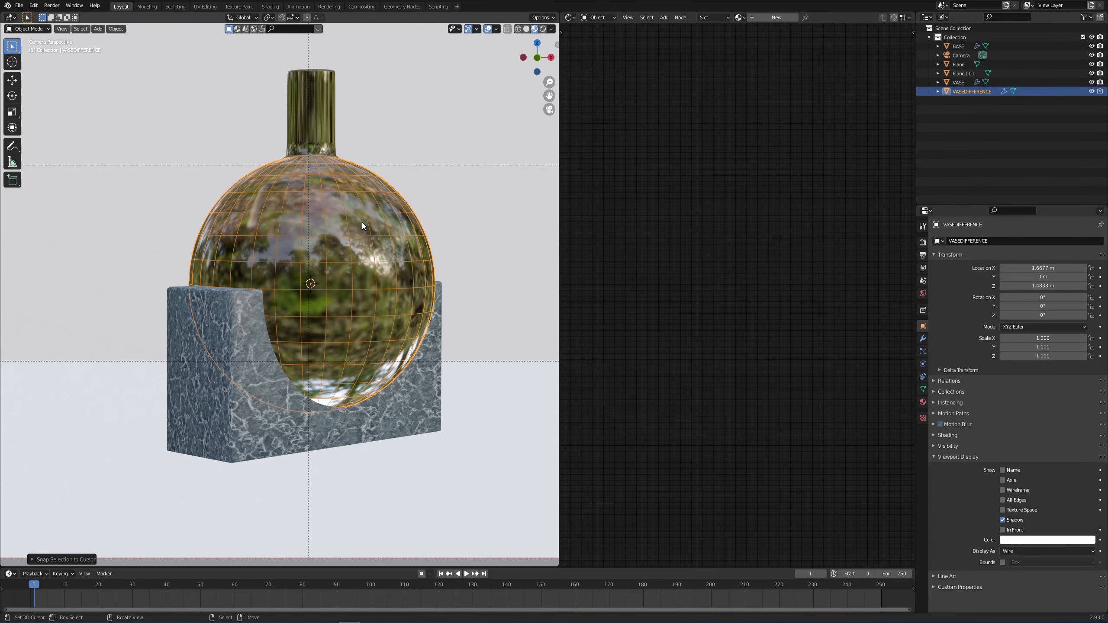
# - Hide VASEDIFFERENCE and switch the camera view to rendered shading
pyautogui.press('h')
pyautogui.scroll(-3, 304, 295)
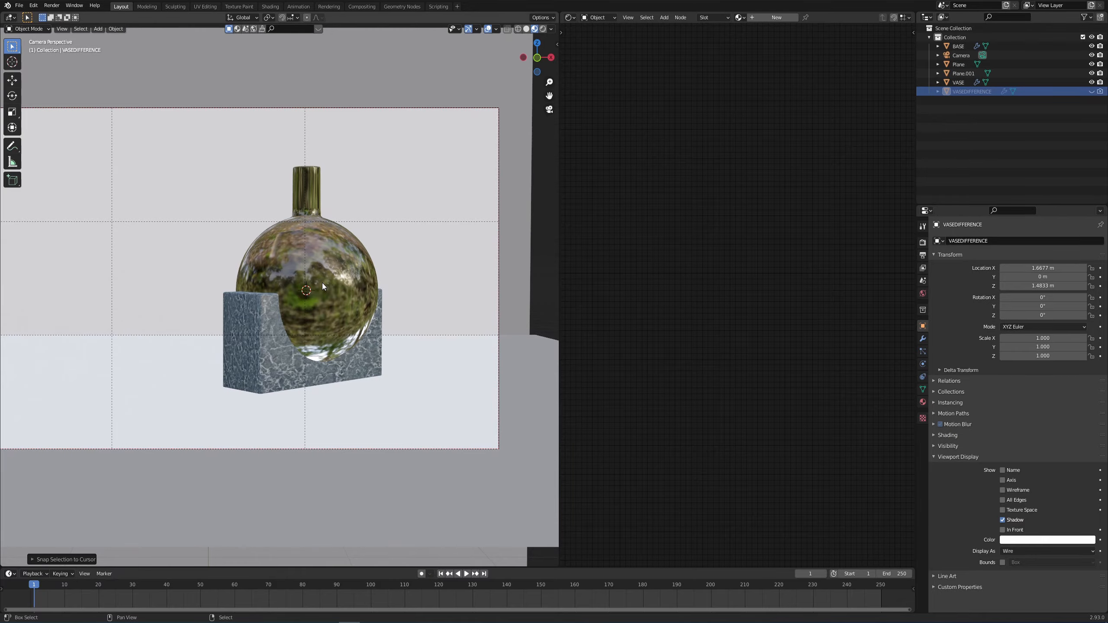
pyautogui.press('z')
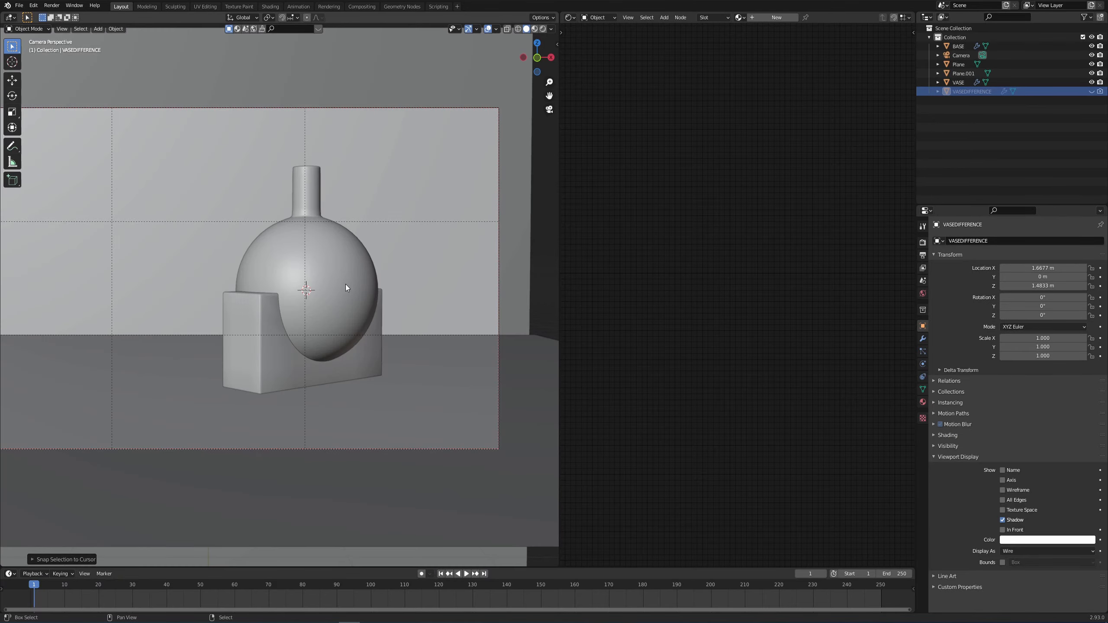
pyautogui.hotkey('shift', 'z')
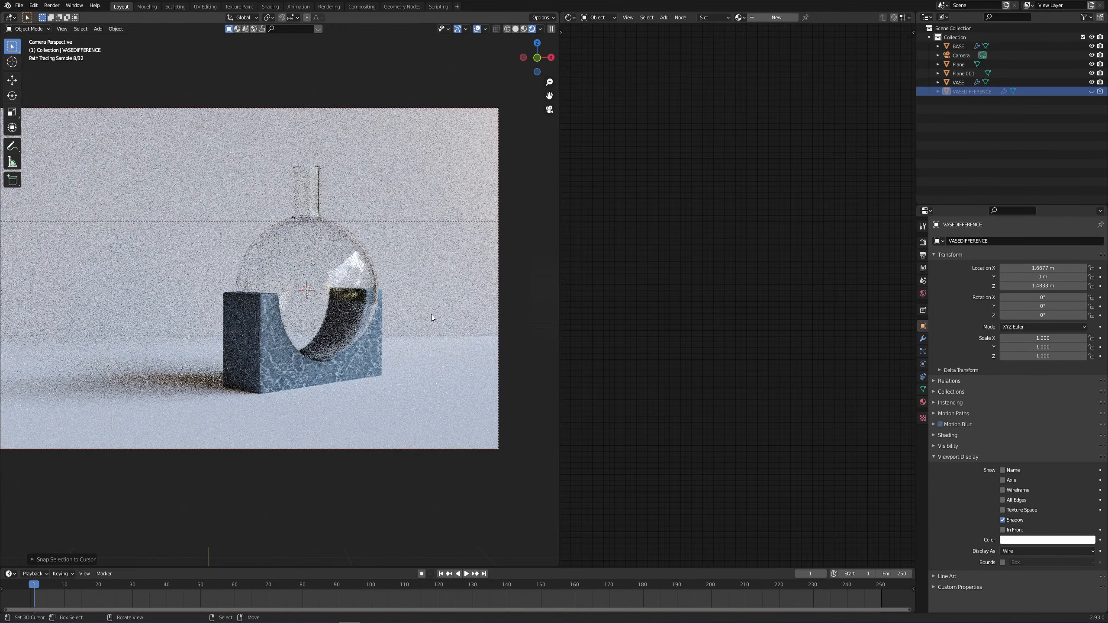
# - Display the World shader nodes and add Texture Coordinate and Mapping nodes feeding the veranda_2k.hdr environment texture
pyautogui.scroll(-2, 421, 316)
pyautogui.keyDown('shift'); pyautogui.moveTo(415, 312); pyautogui.dragTo(461, 304, button='middle'); pyautogui.keyUp('shift')
pyautogui.scroll(1, 460, 302)
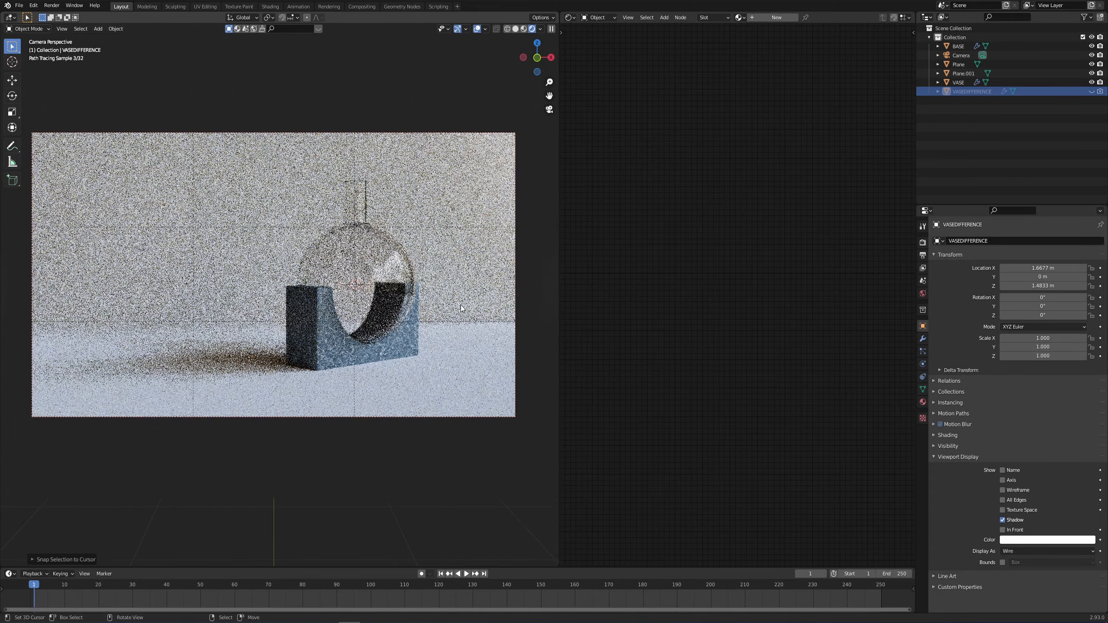
pyautogui.click(597, 17)
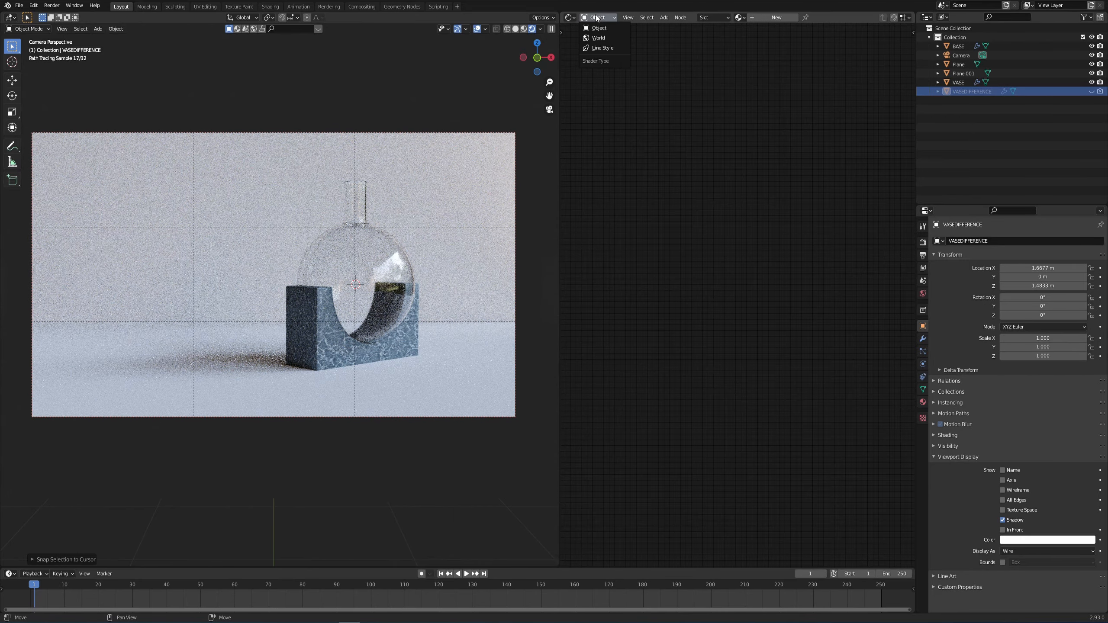
pyautogui.click(596, 39)
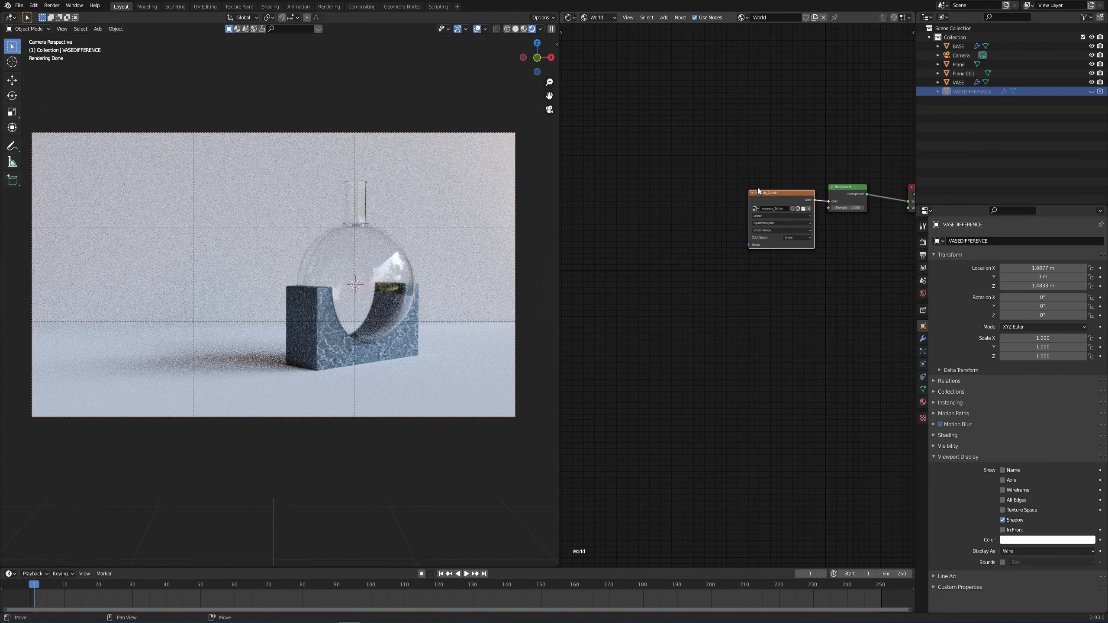
pyautogui.hotkey('ctrl', 't')
pyautogui.press('Home')
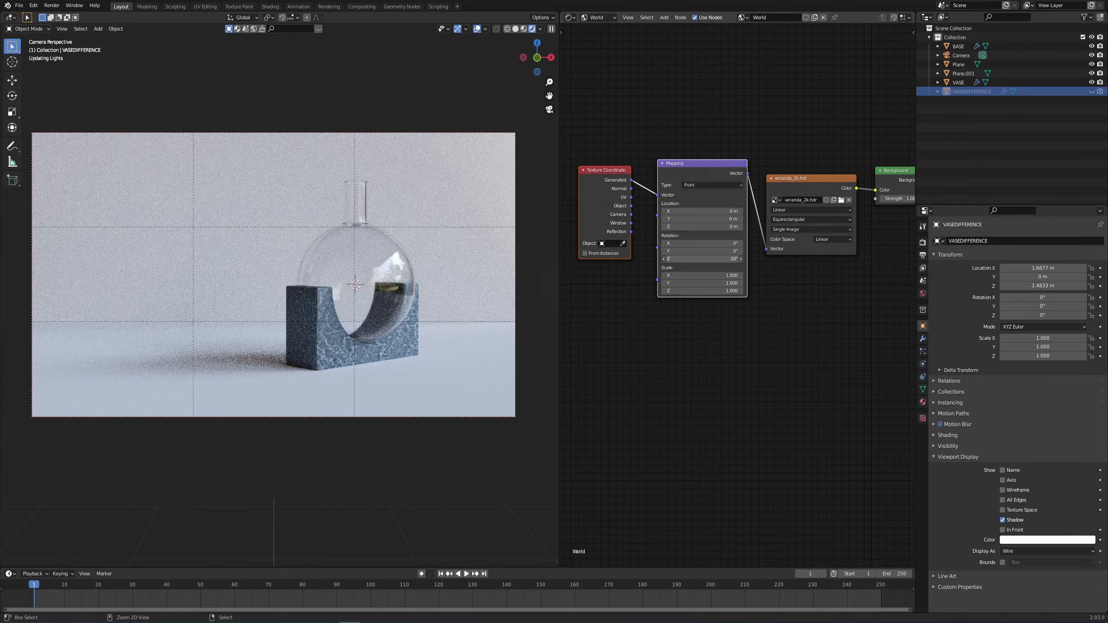
# - Try different environment lighting angles, settle on a Mapping Z rotation of 160°, and render the image from the camera
pyautogui.click(741, 259)
pyautogui.click(741, 259)
pyautogui.click(741, 259)
pyautogui.click(741, 259)
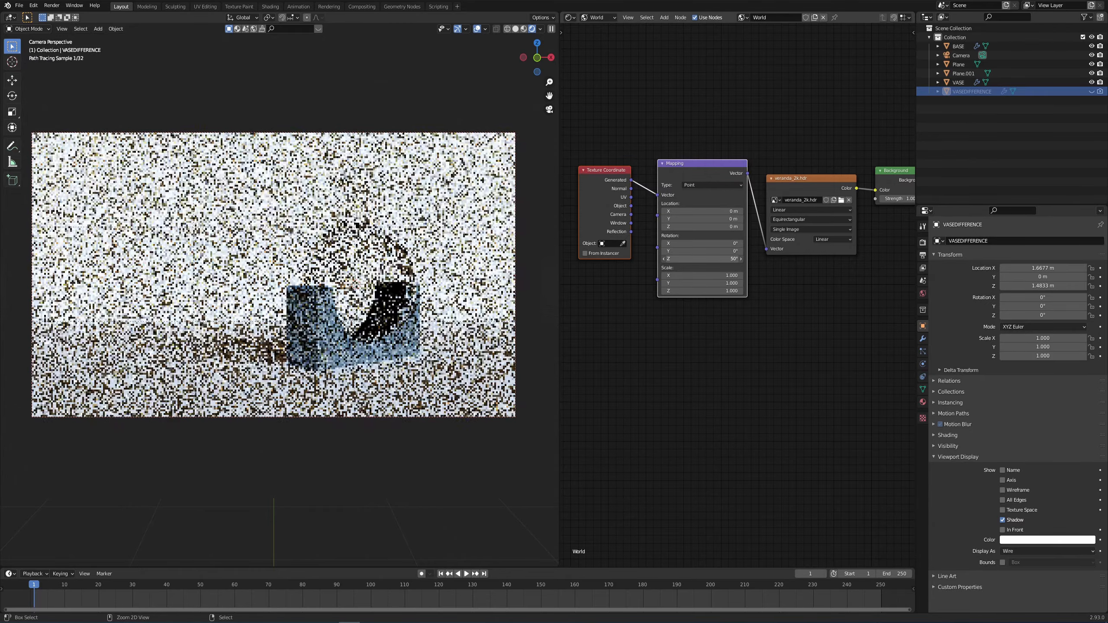
pyautogui.click(664, 259)
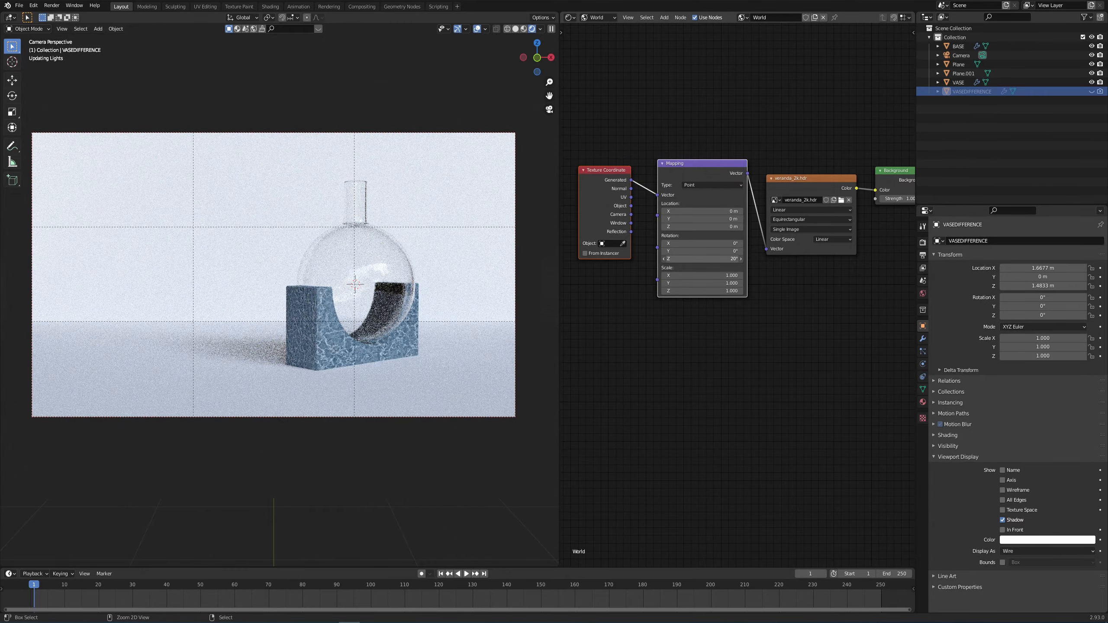
pyautogui.click(664, 259)
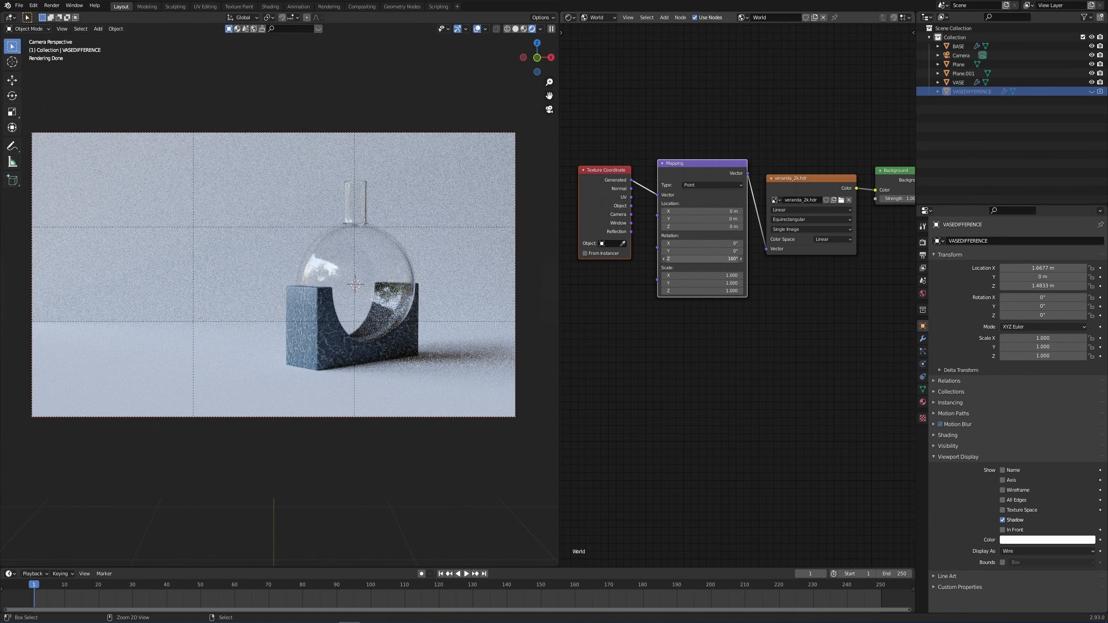
pyautogui.click(740, 259)
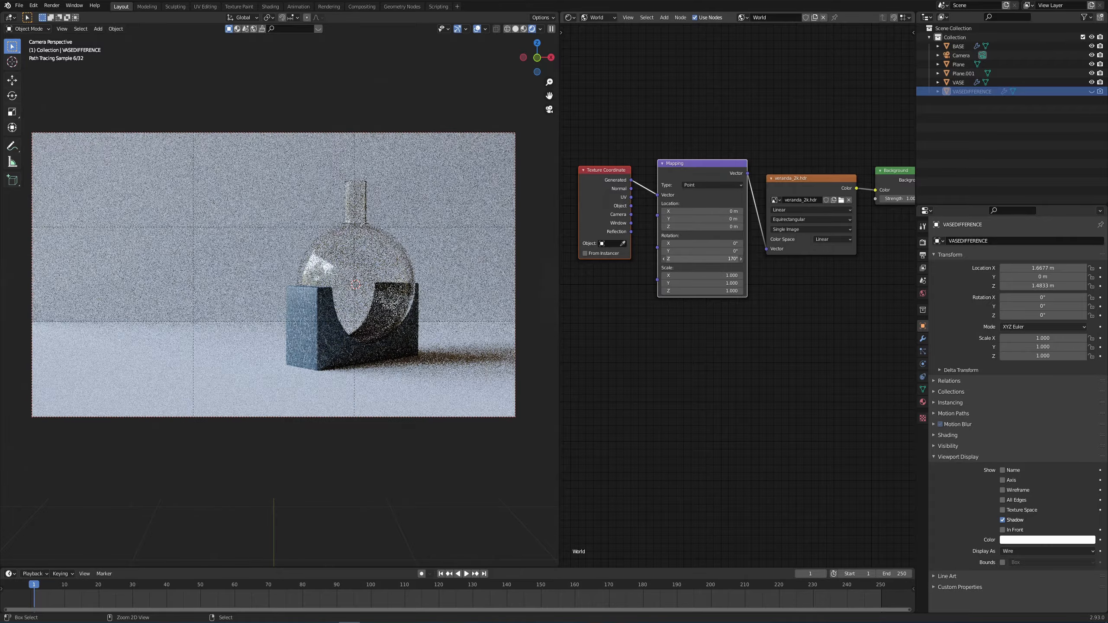
pyautogui.click(663, 259)
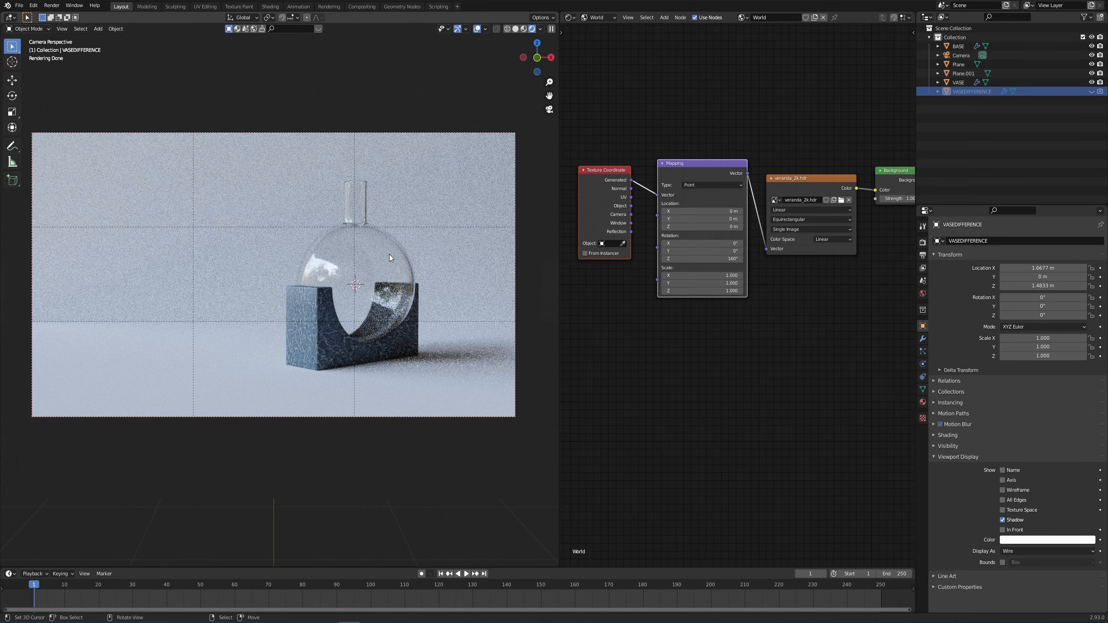
pyautogui.press('F12')
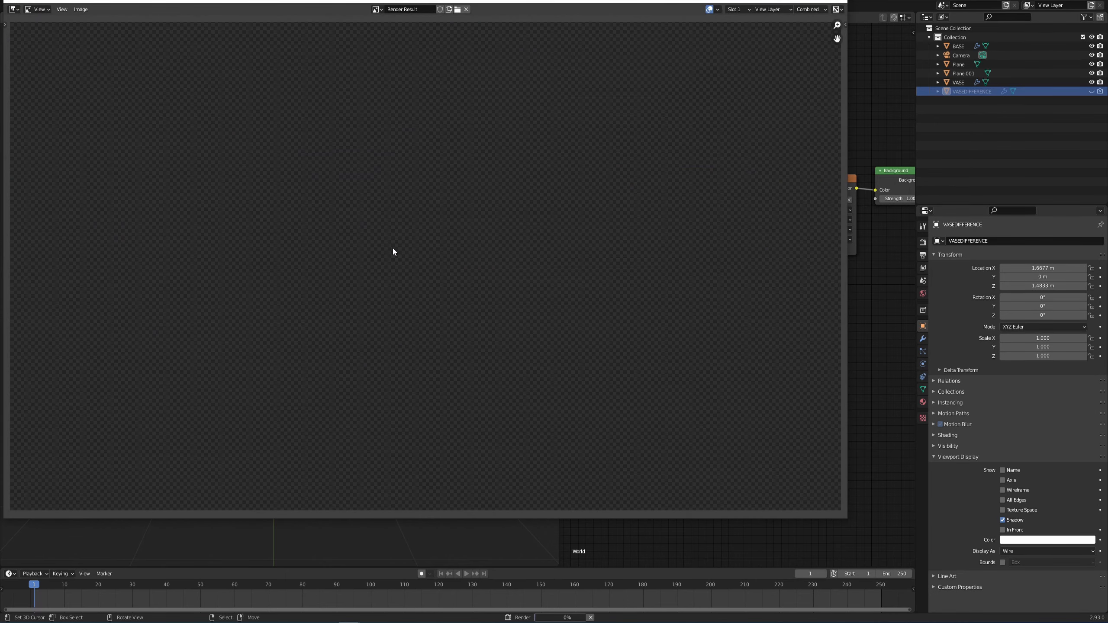